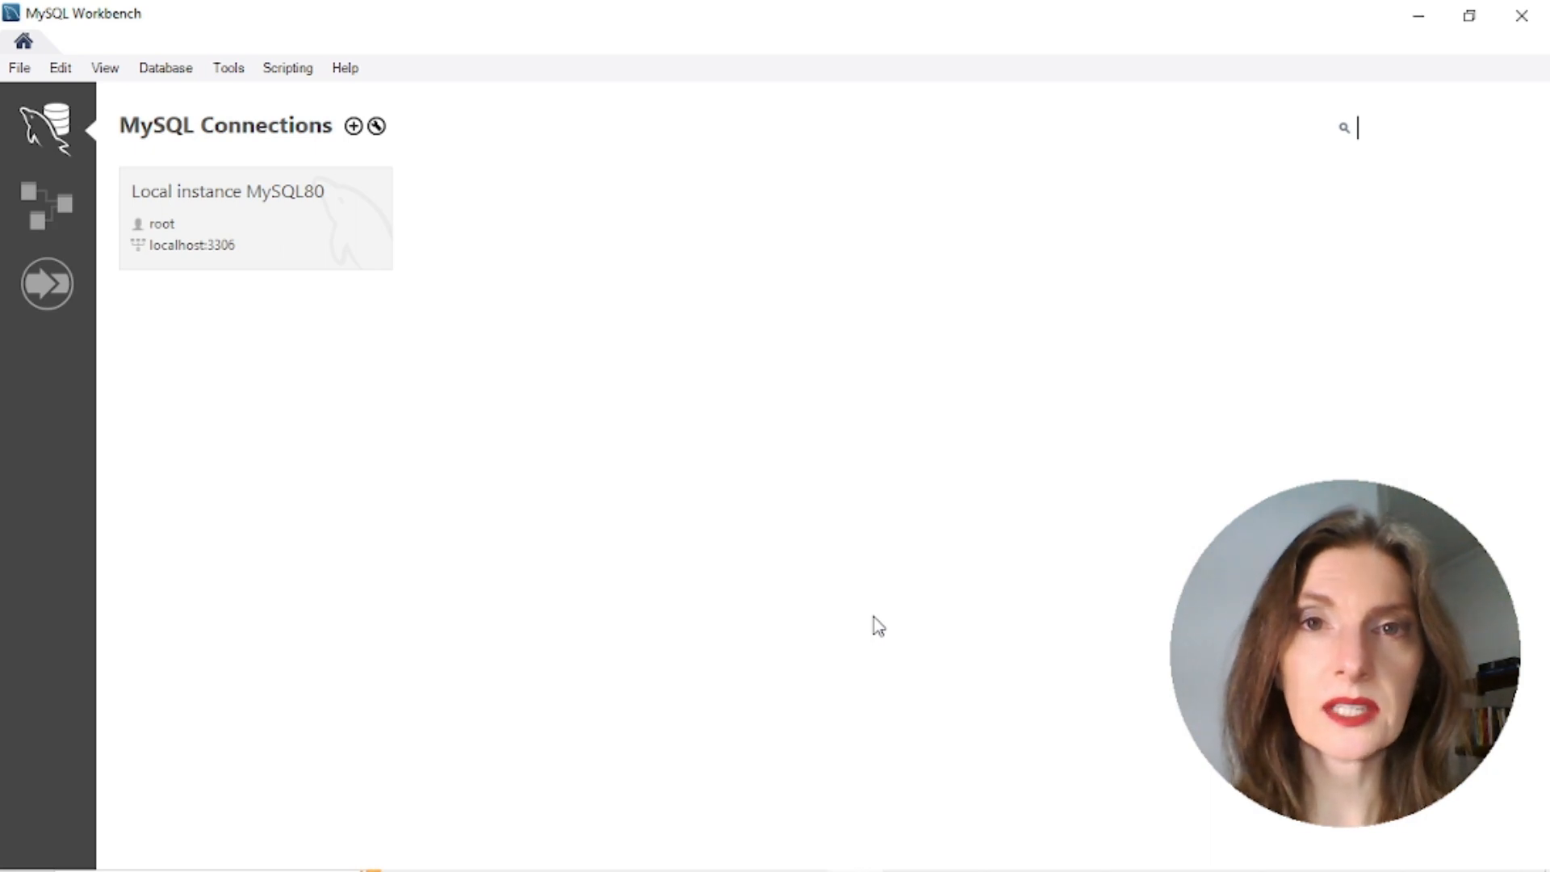
Open the Local instance MySQL80 connection, accepting the stored root password
key(Return)
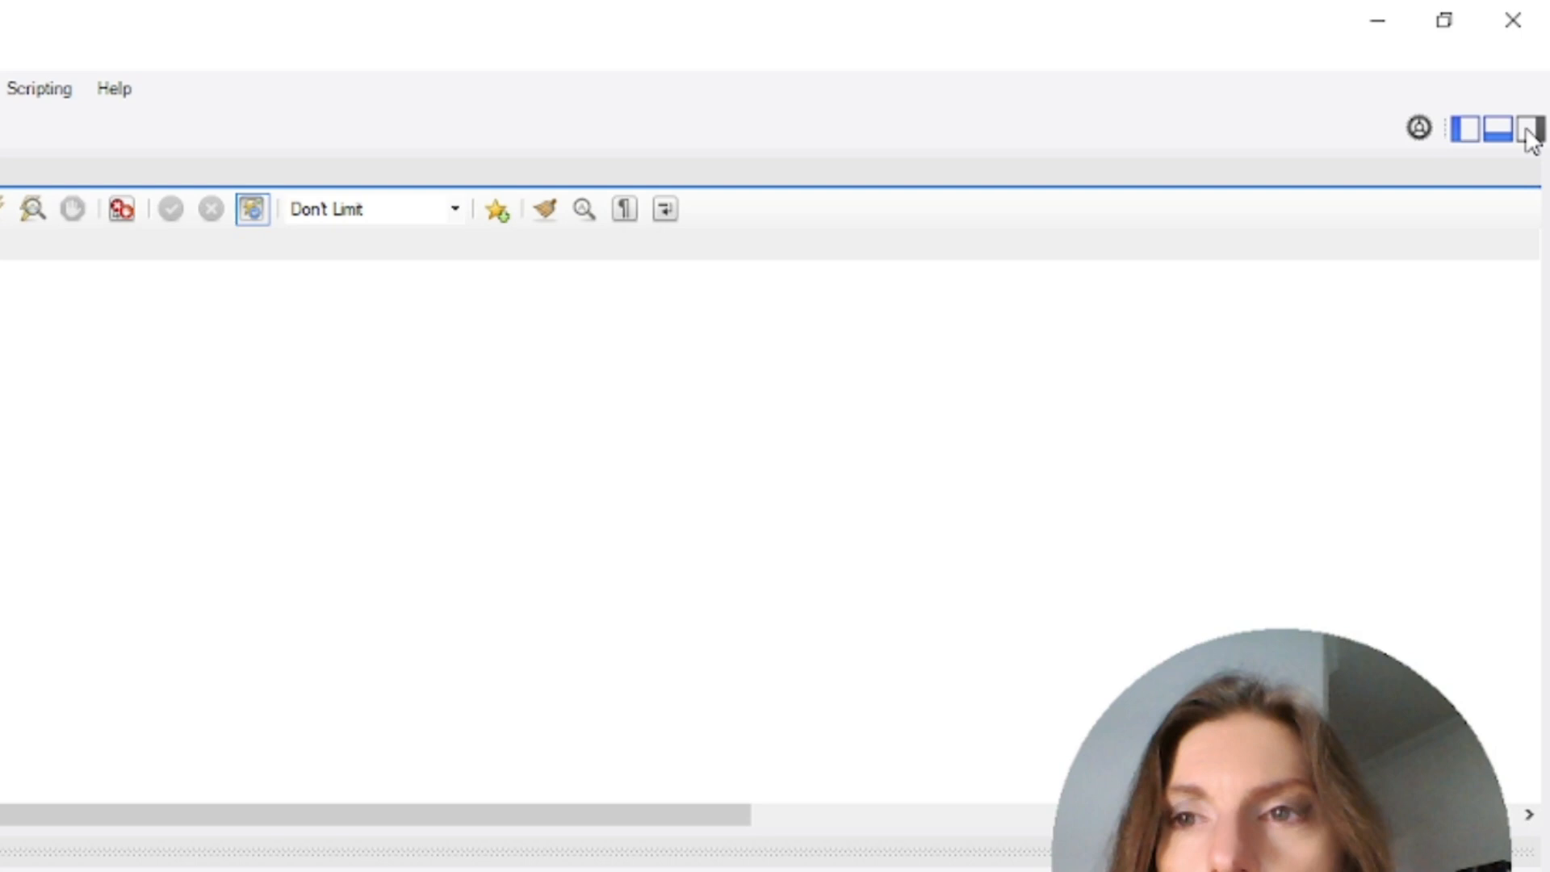
Toggle the SQL Additions, navigator and output panels, leaving navigator and output visible
click(1530, 129)
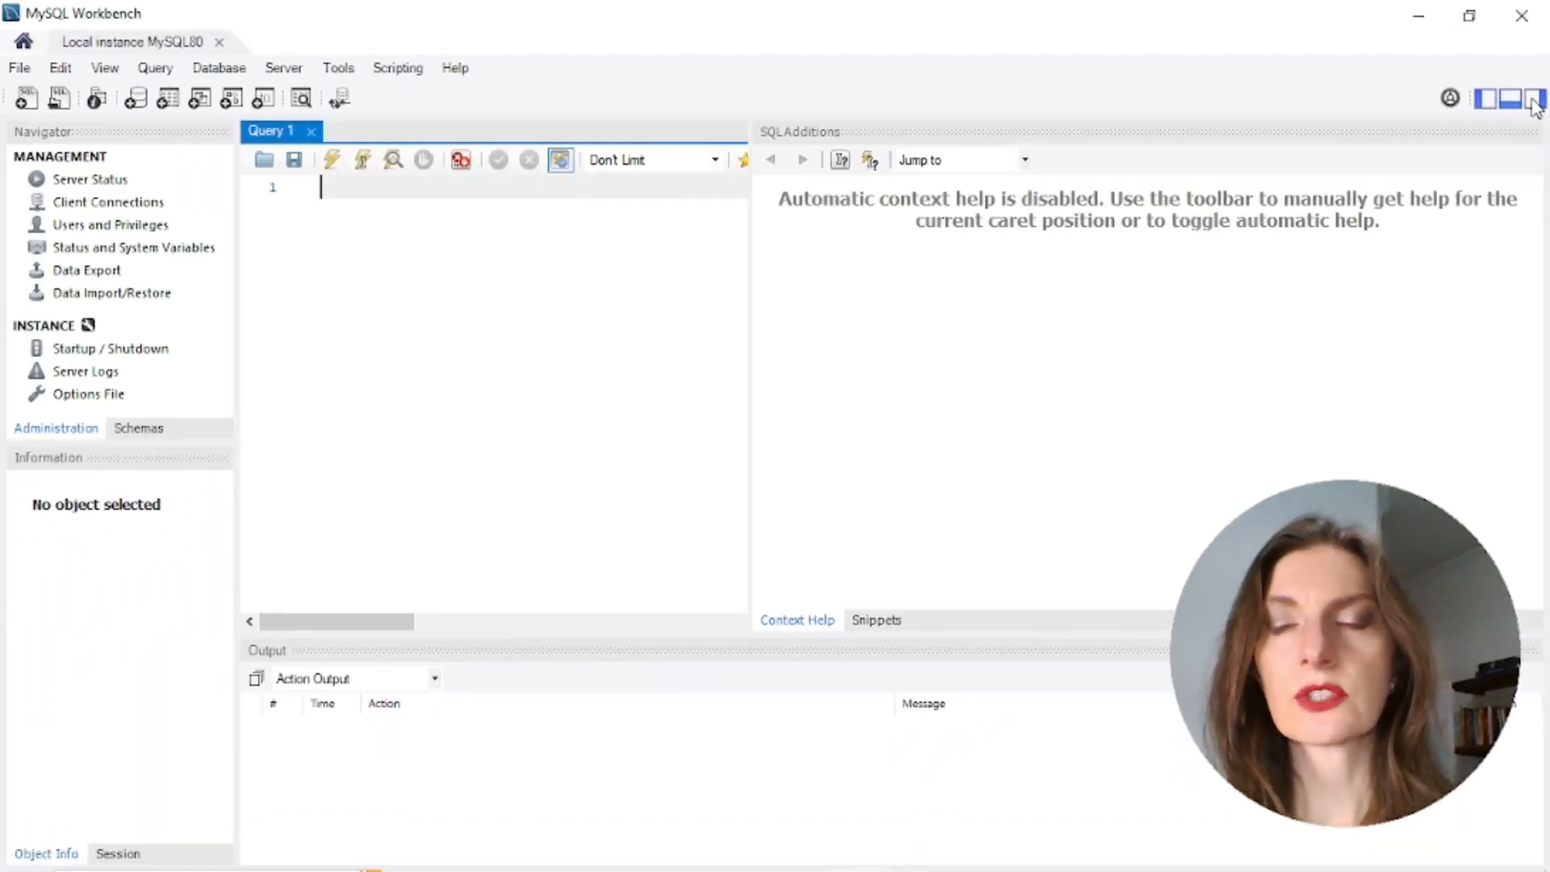
click(1535, 98)
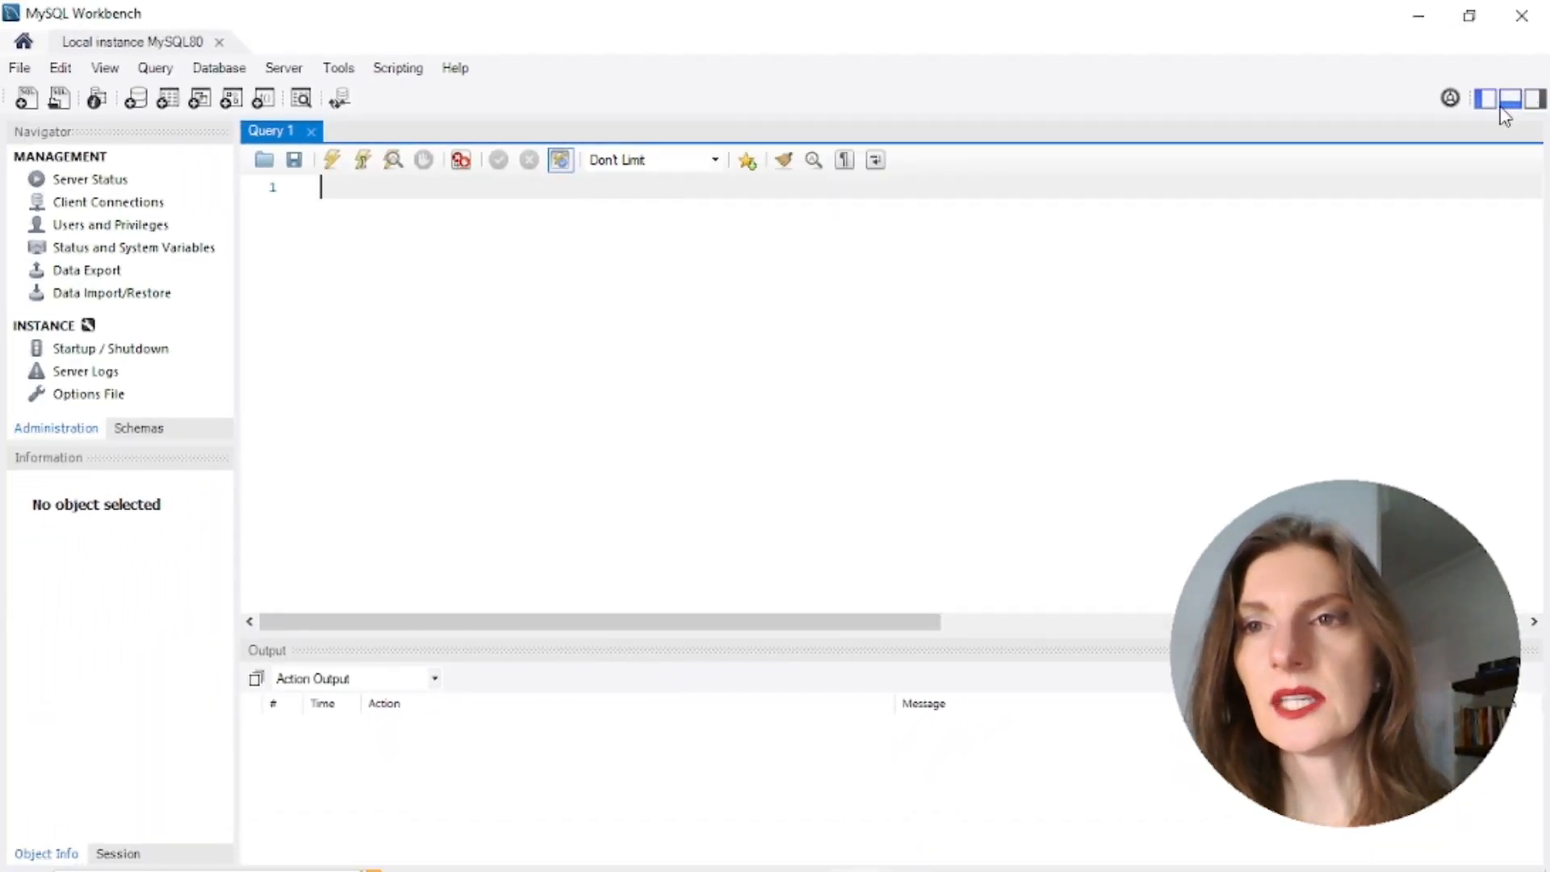
click(1485, 98)
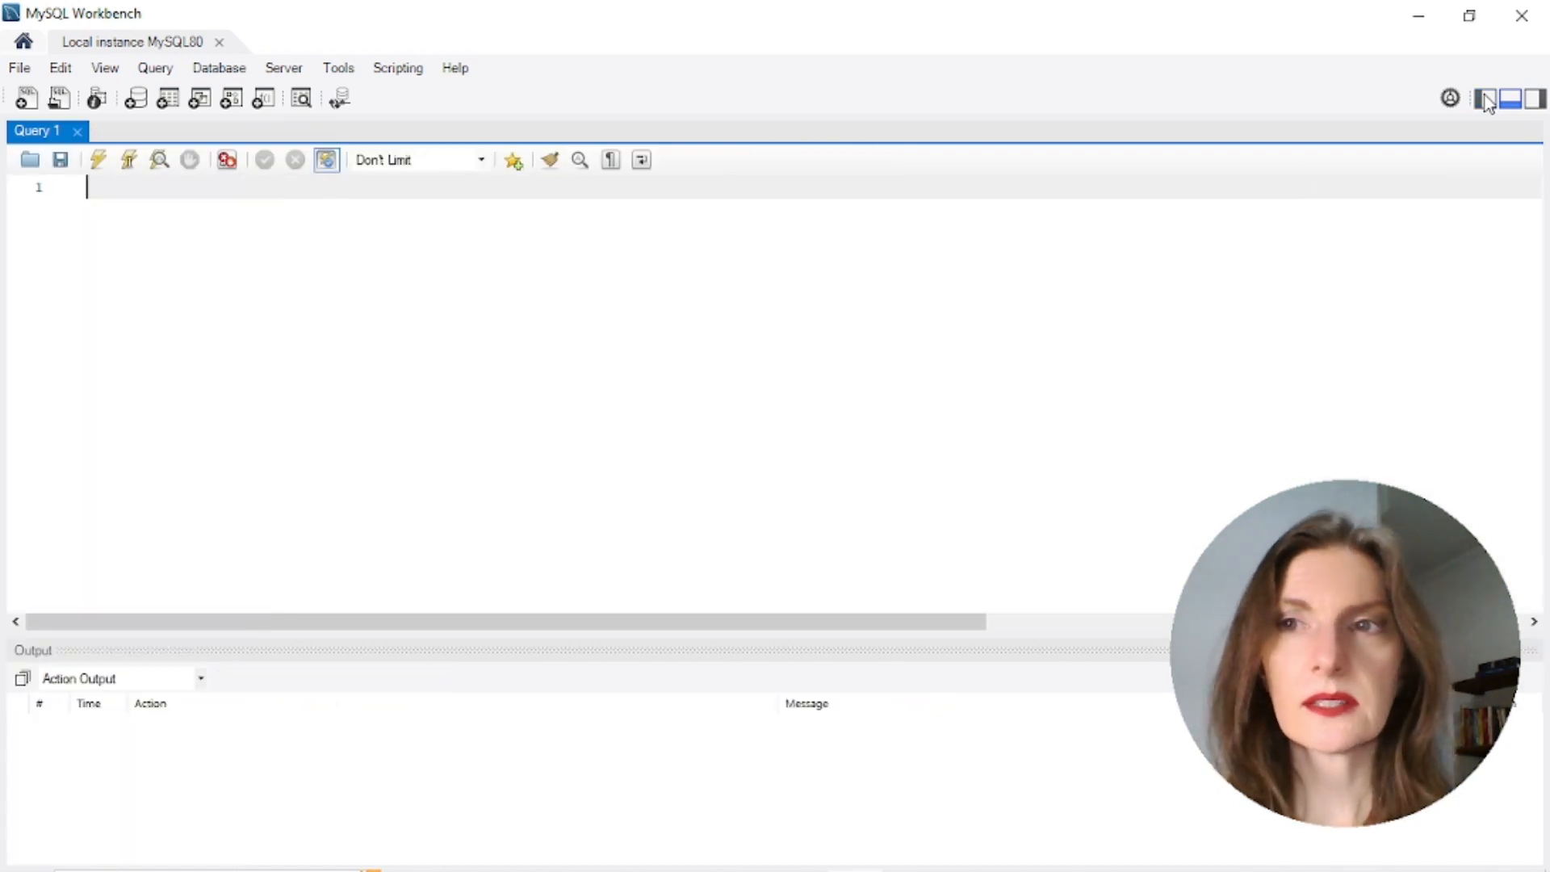
click(1484, 97)
click(1511, 99)
click(1511, 99)
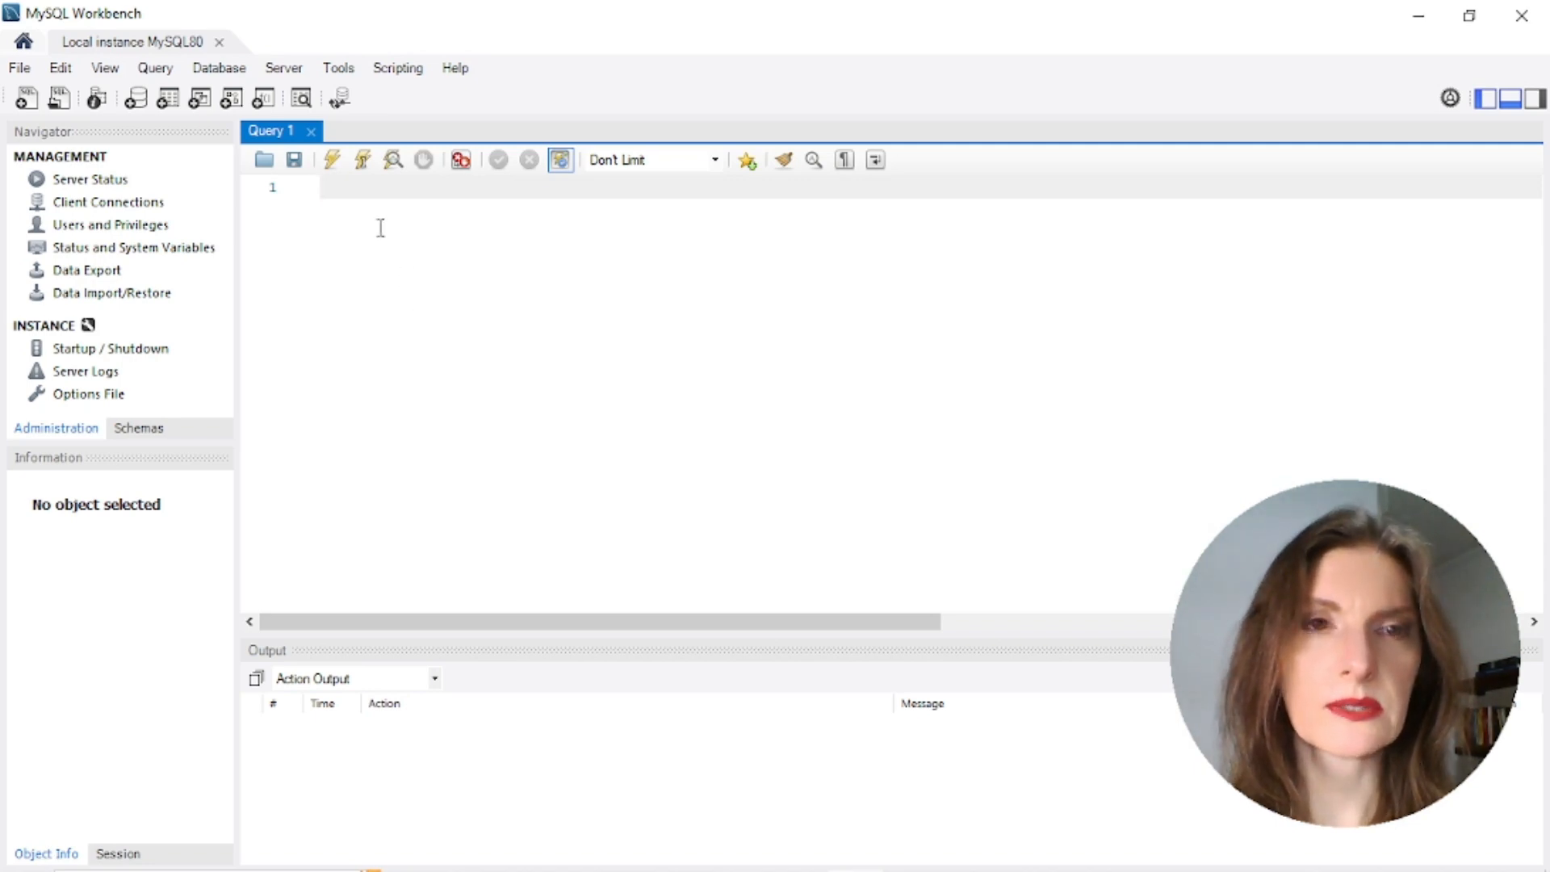
text(DSDSDSDSD)
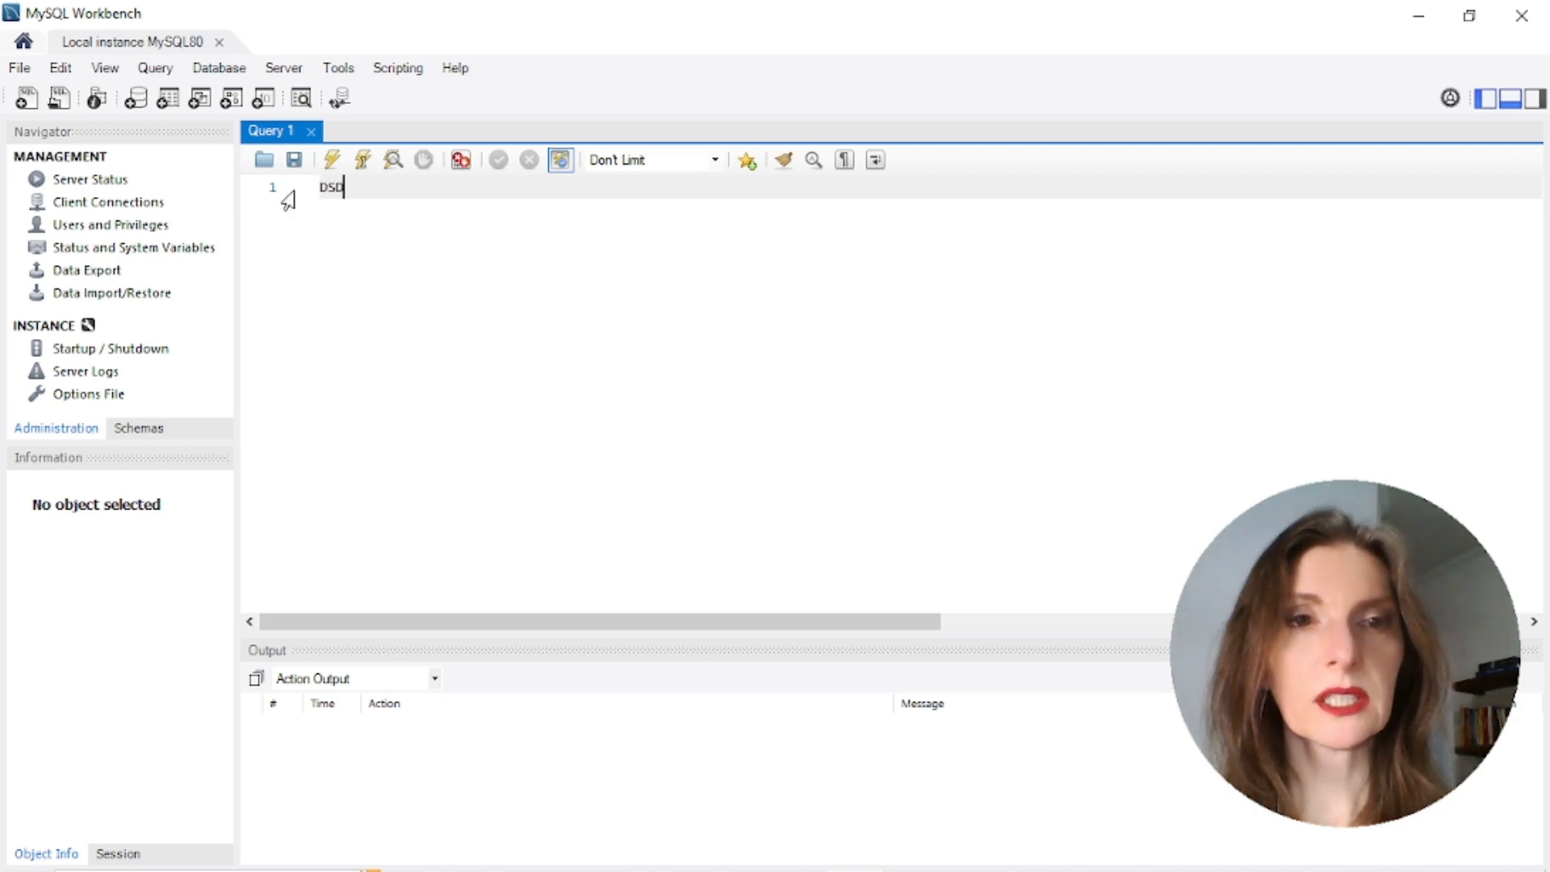
key(BackSpace)
key(BackSpace)
key(BackSpace)
key(BackSpace)
key(BackSpace)
key(BackSpace)
key(BackSpace)
key(BackSpace)
key(BackSpace)
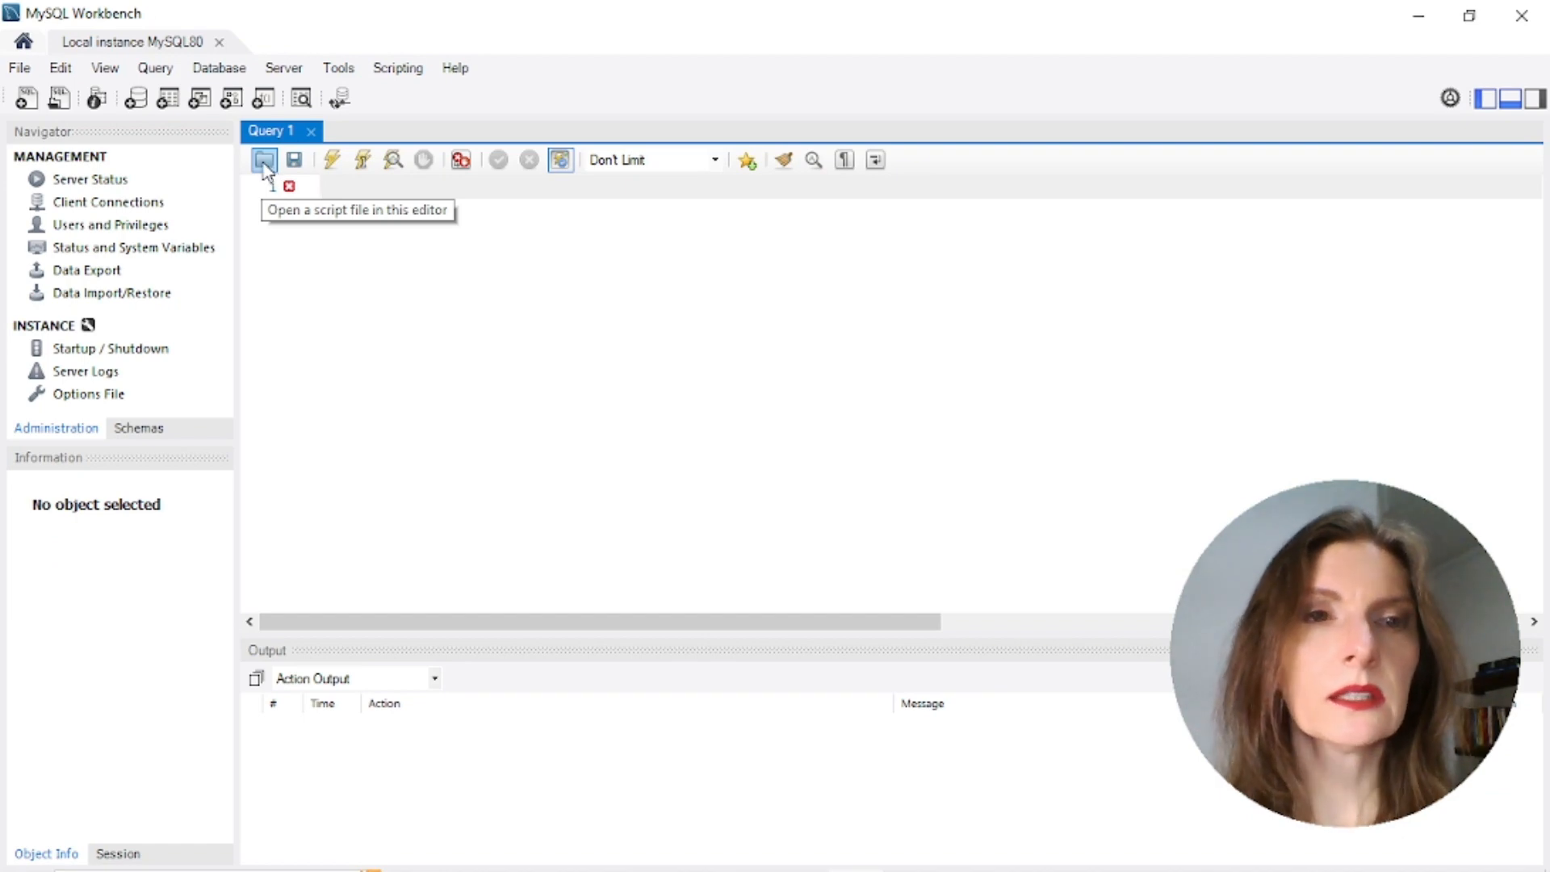
Open the script 3.Criar Base de Dados.sql from the Documents folder
click(264, 161)
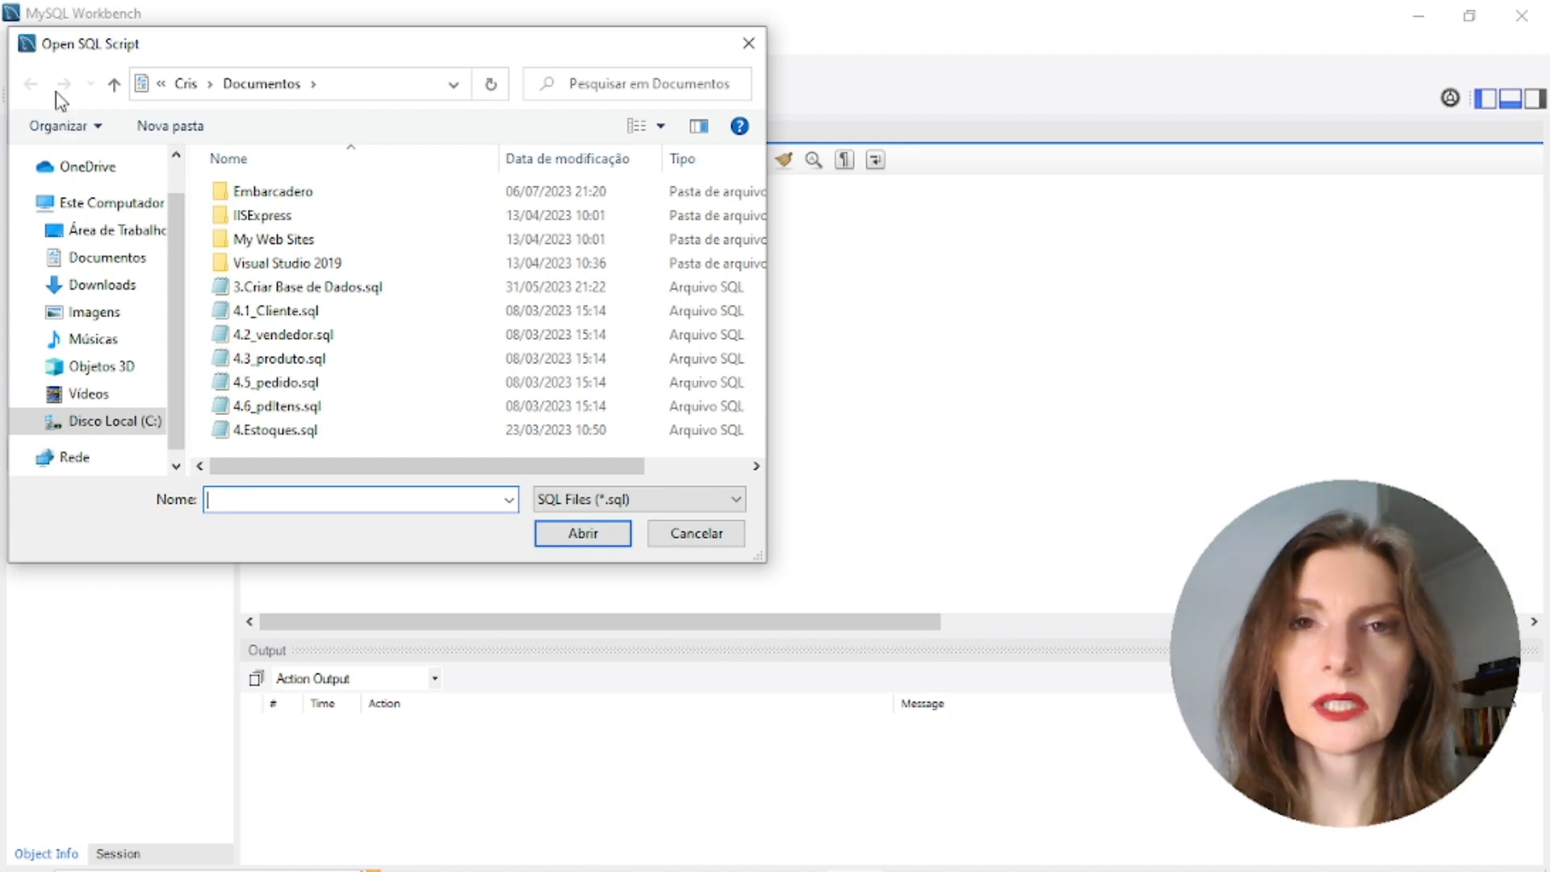
click(267, 292)
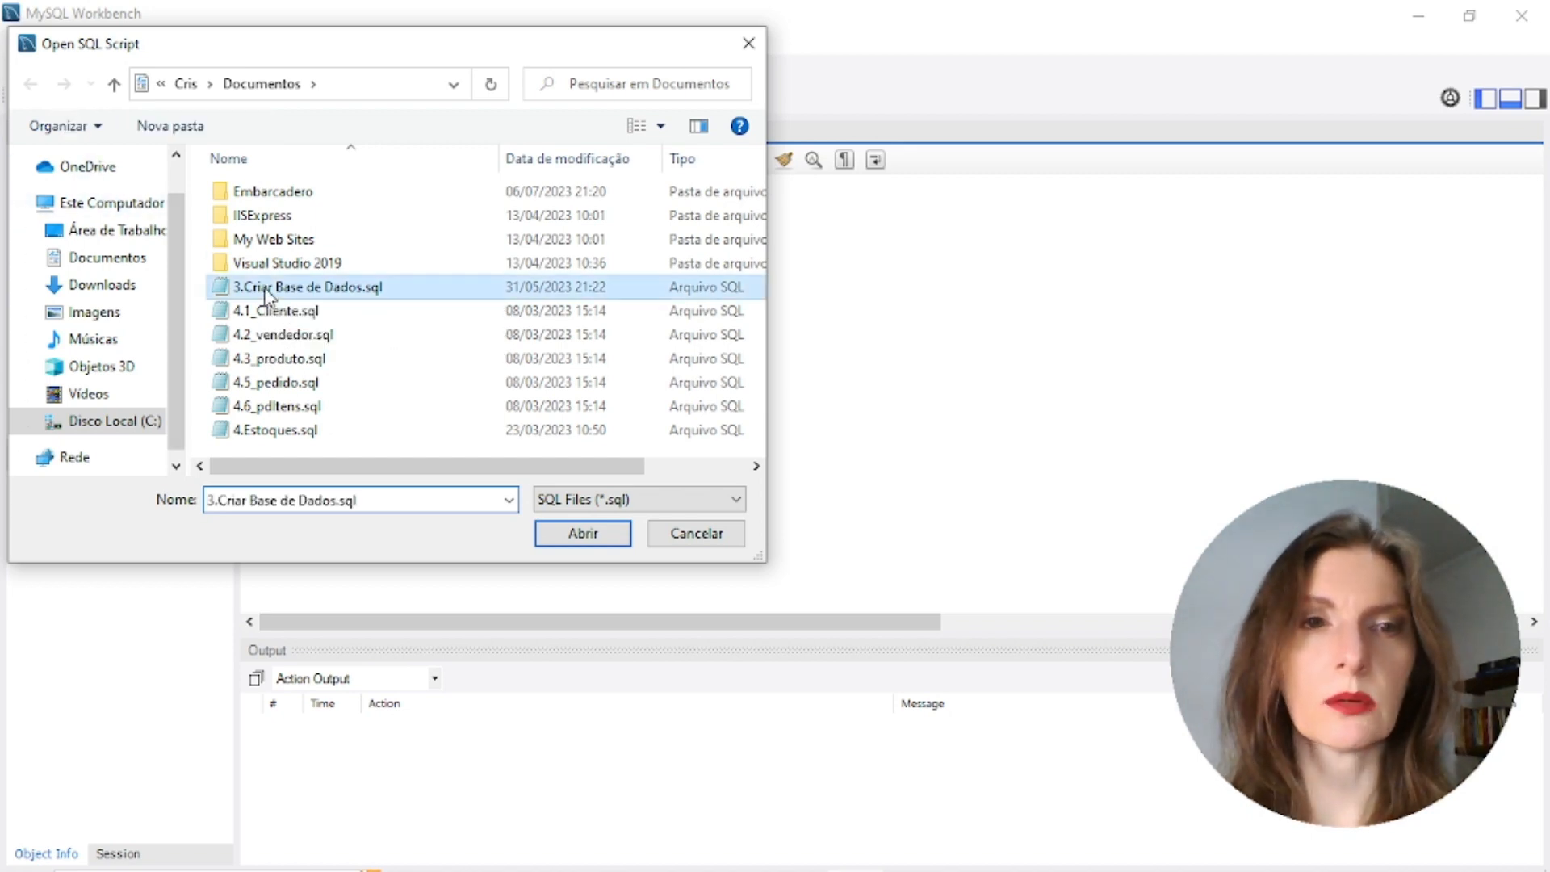
click(593, 536)
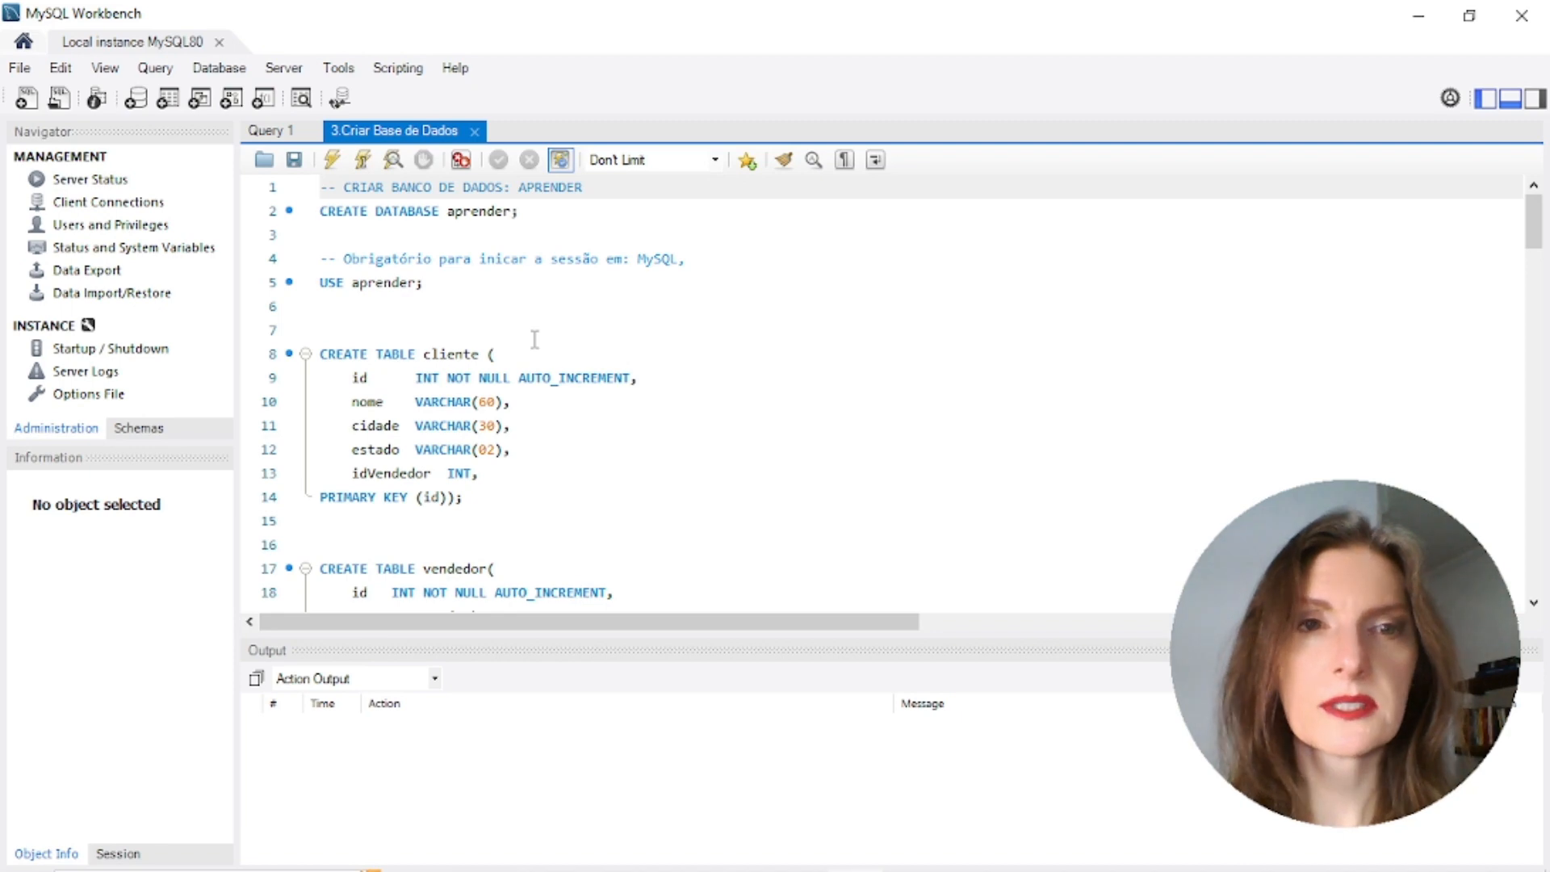
Read through the 3.Criar Base de Dados script, then close its tab
scroll(535, 339, down, 1)
scroll(536, 340, down, 3)
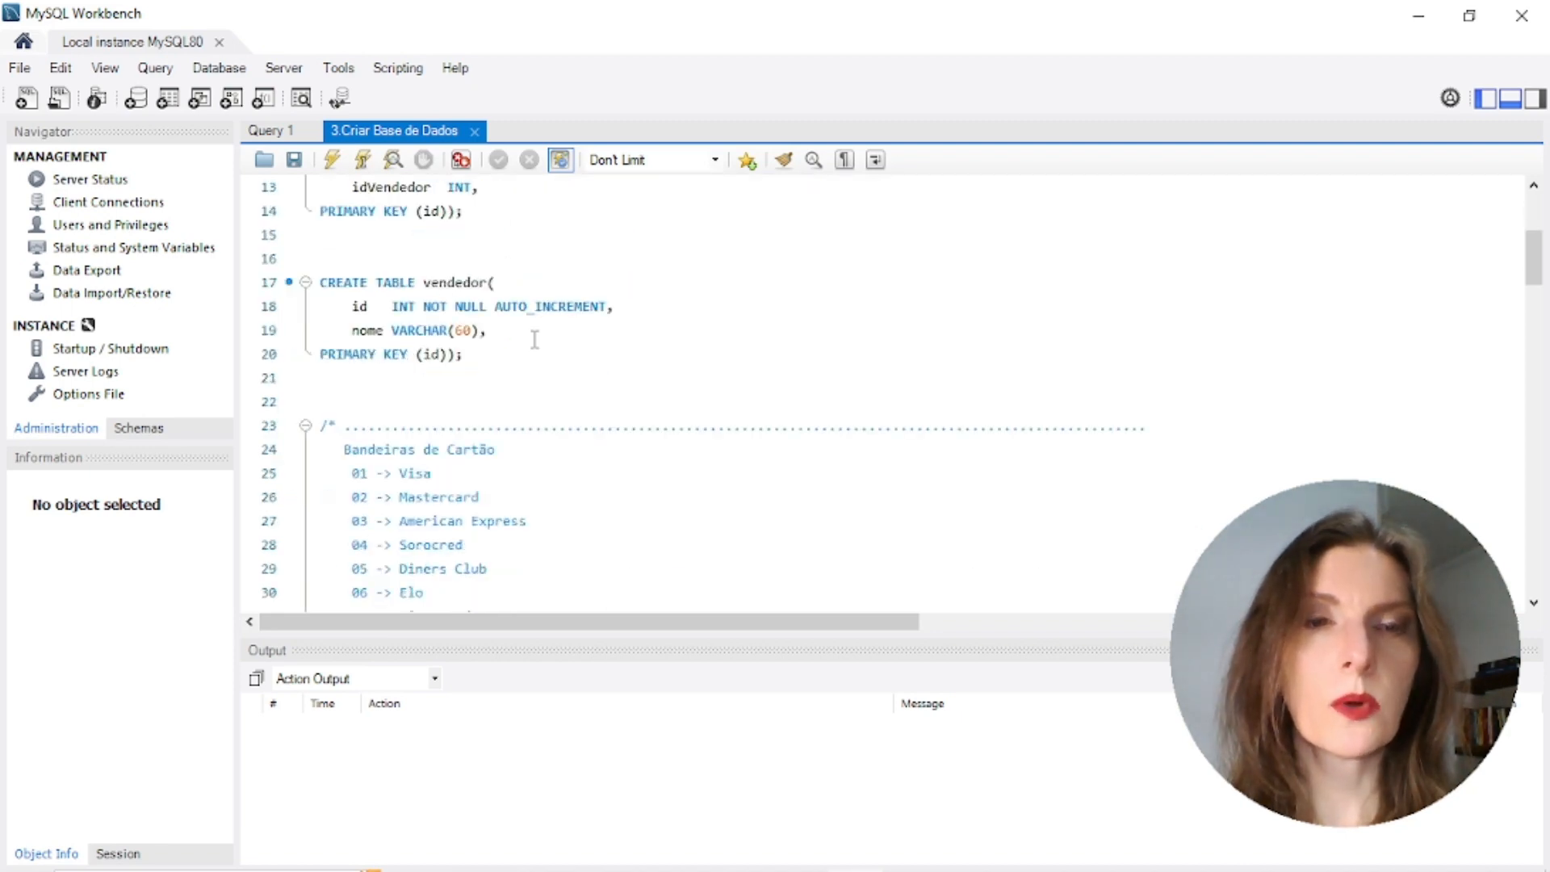
scroll(536, 340, down, 3)
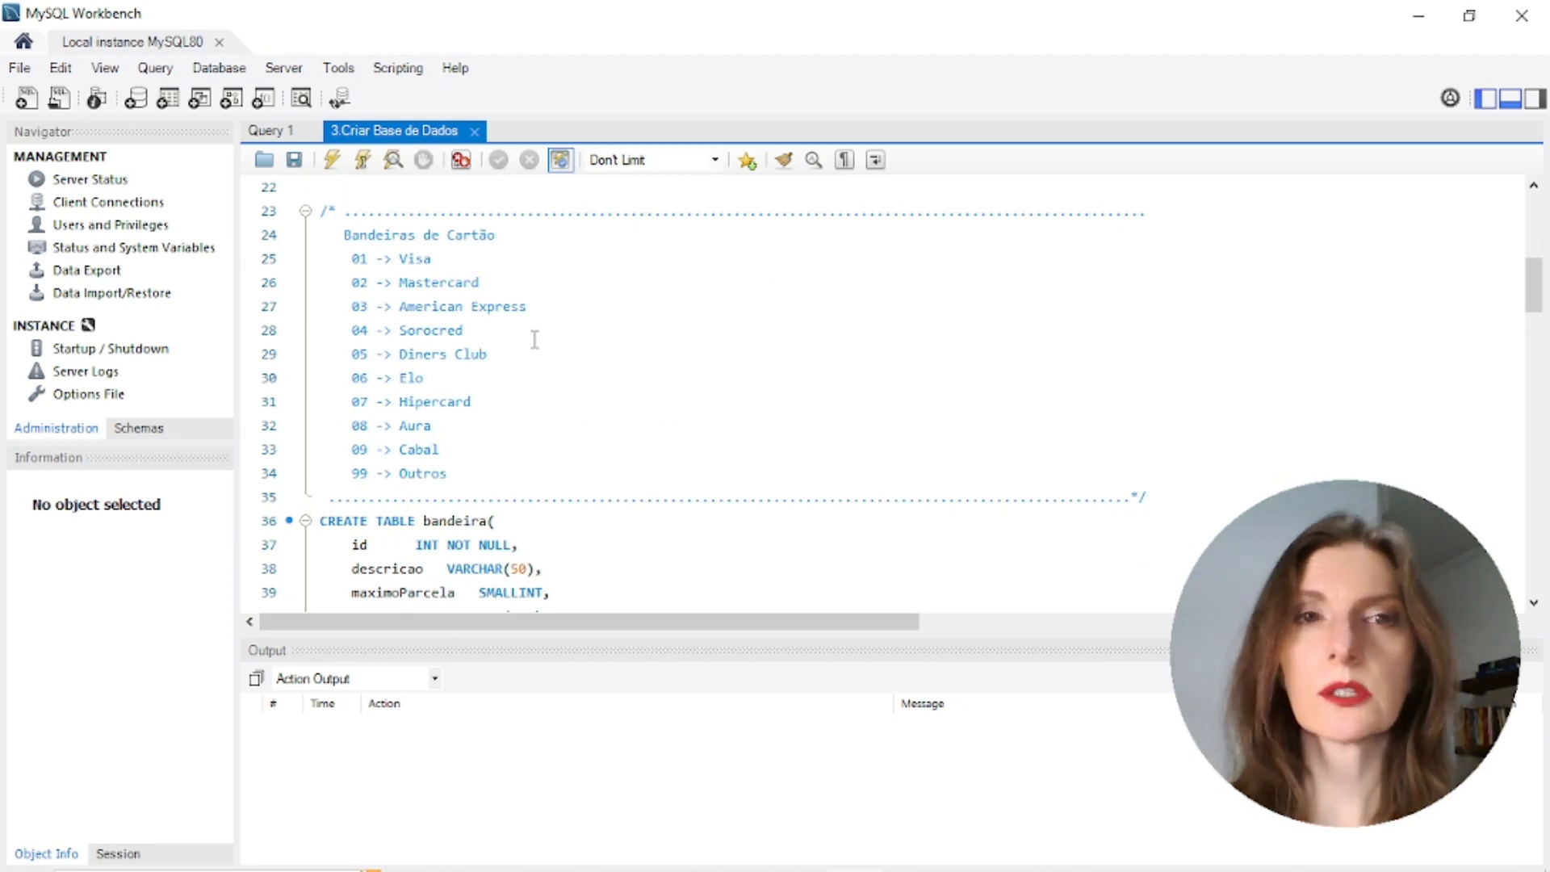
click(475, 131)
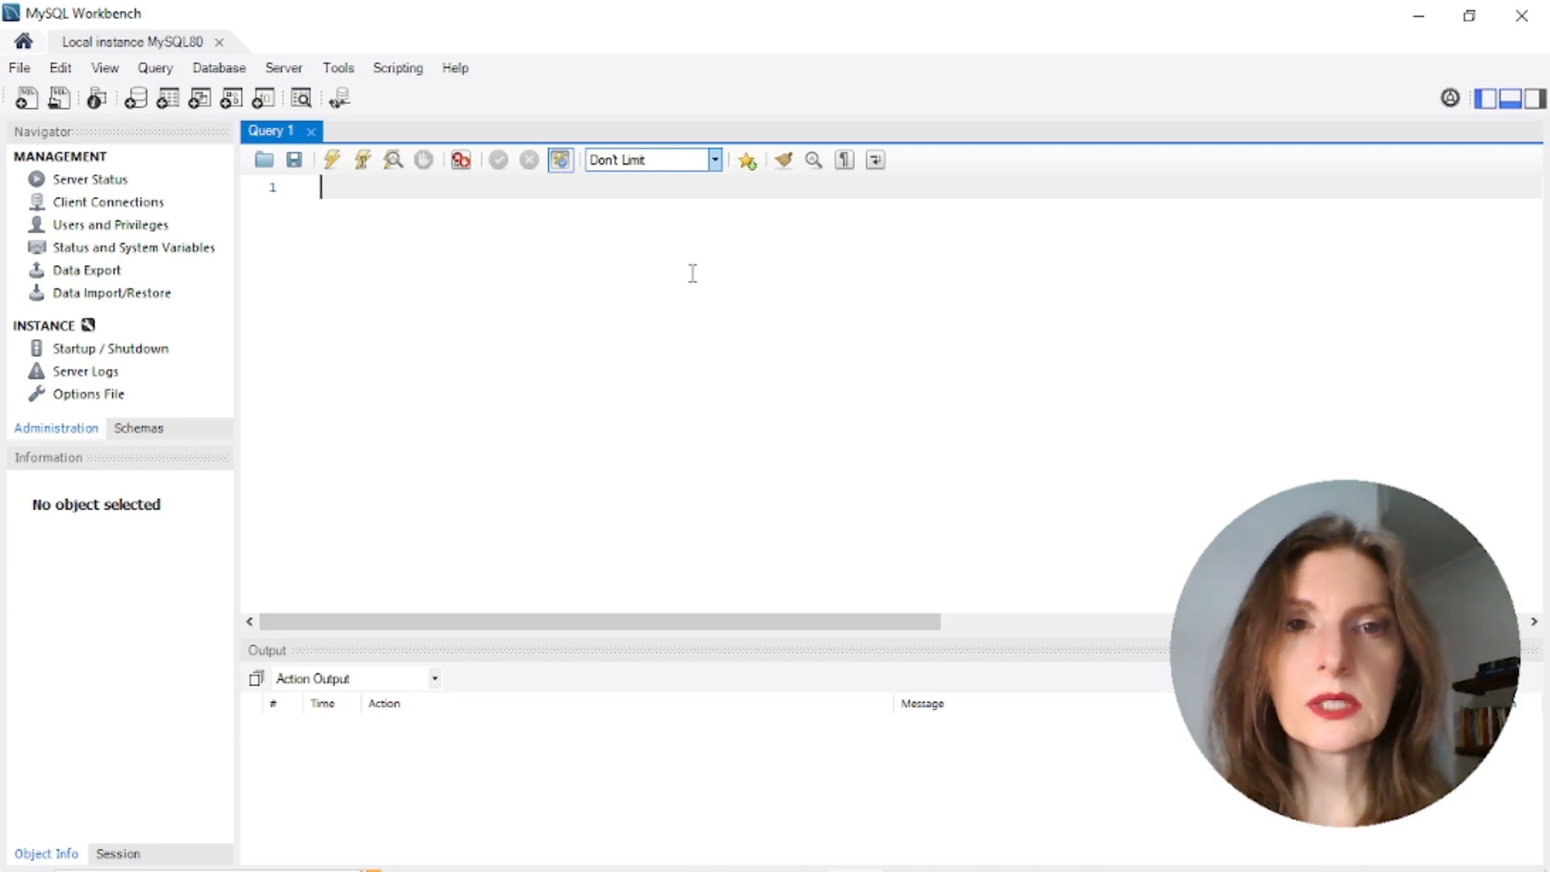
click(715, 162)
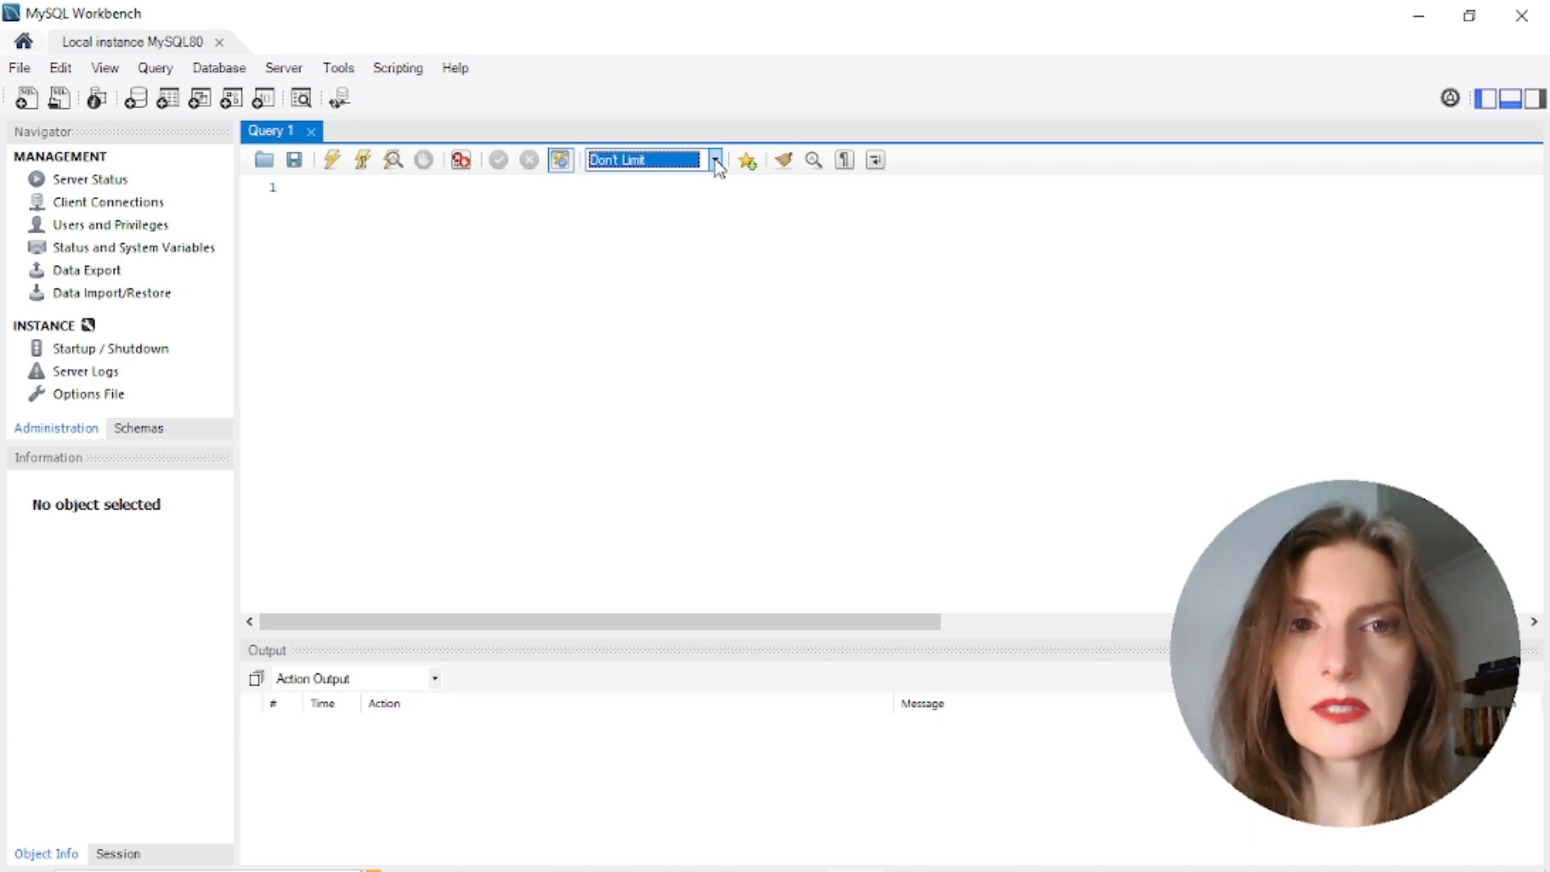
click(715, 162)
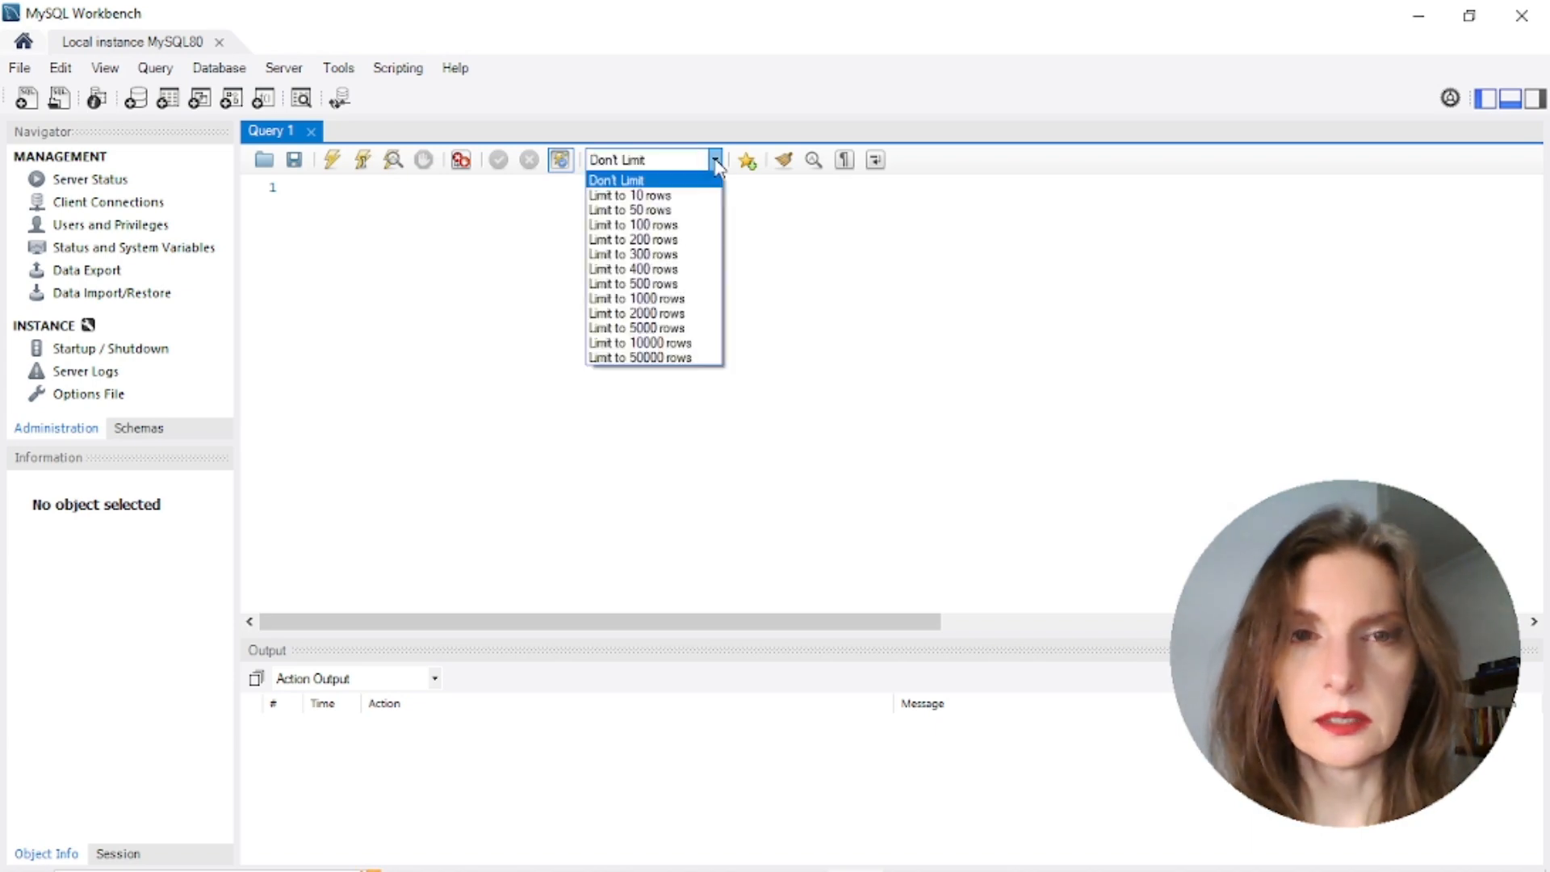
click(651, 180)
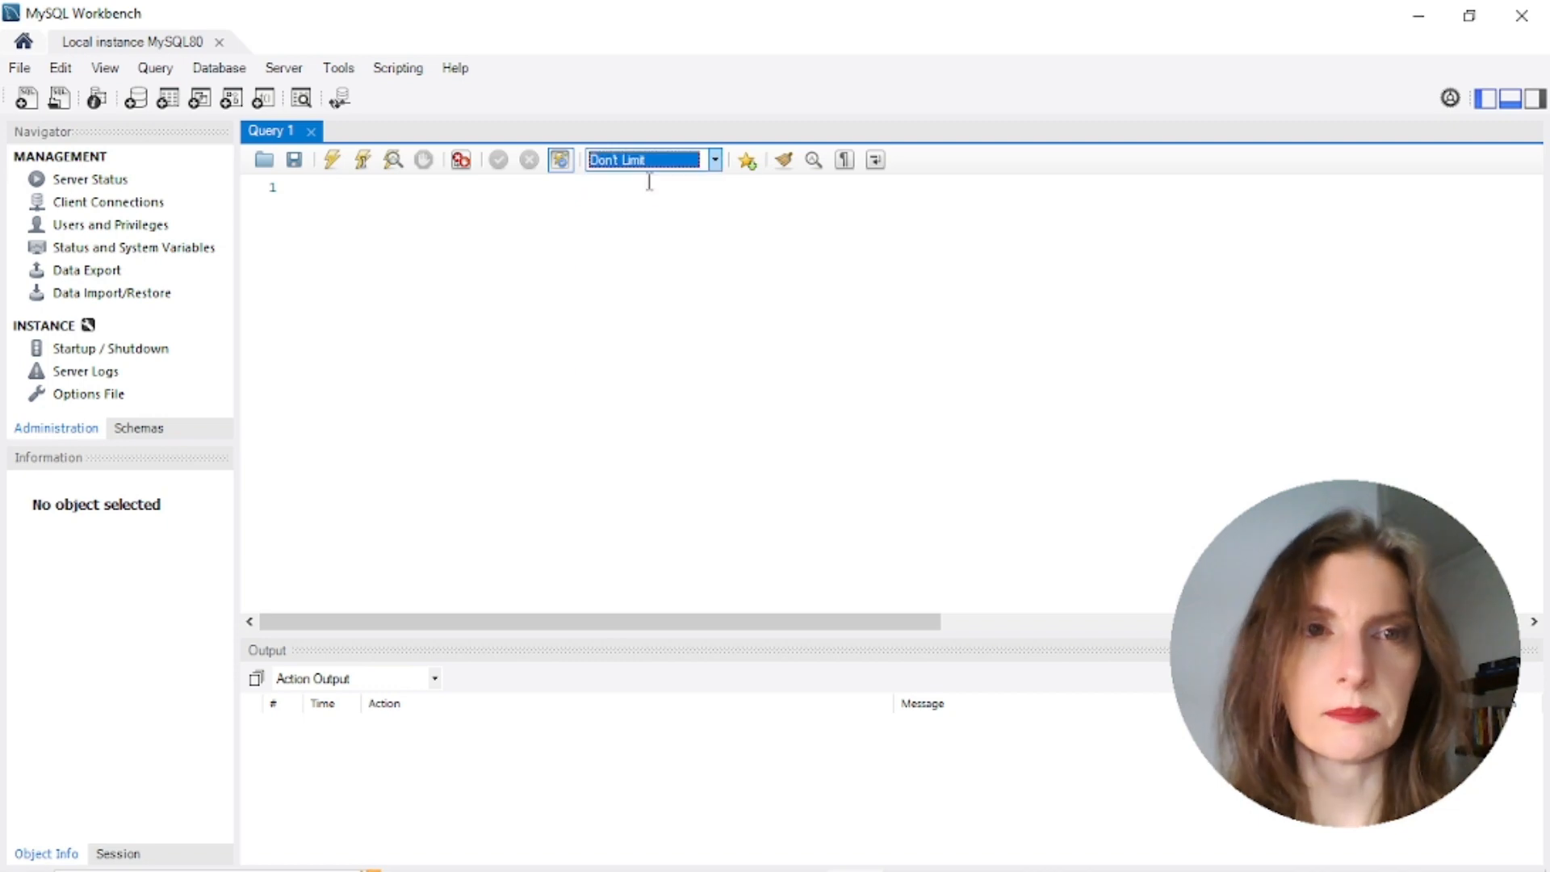
click(486, 329)
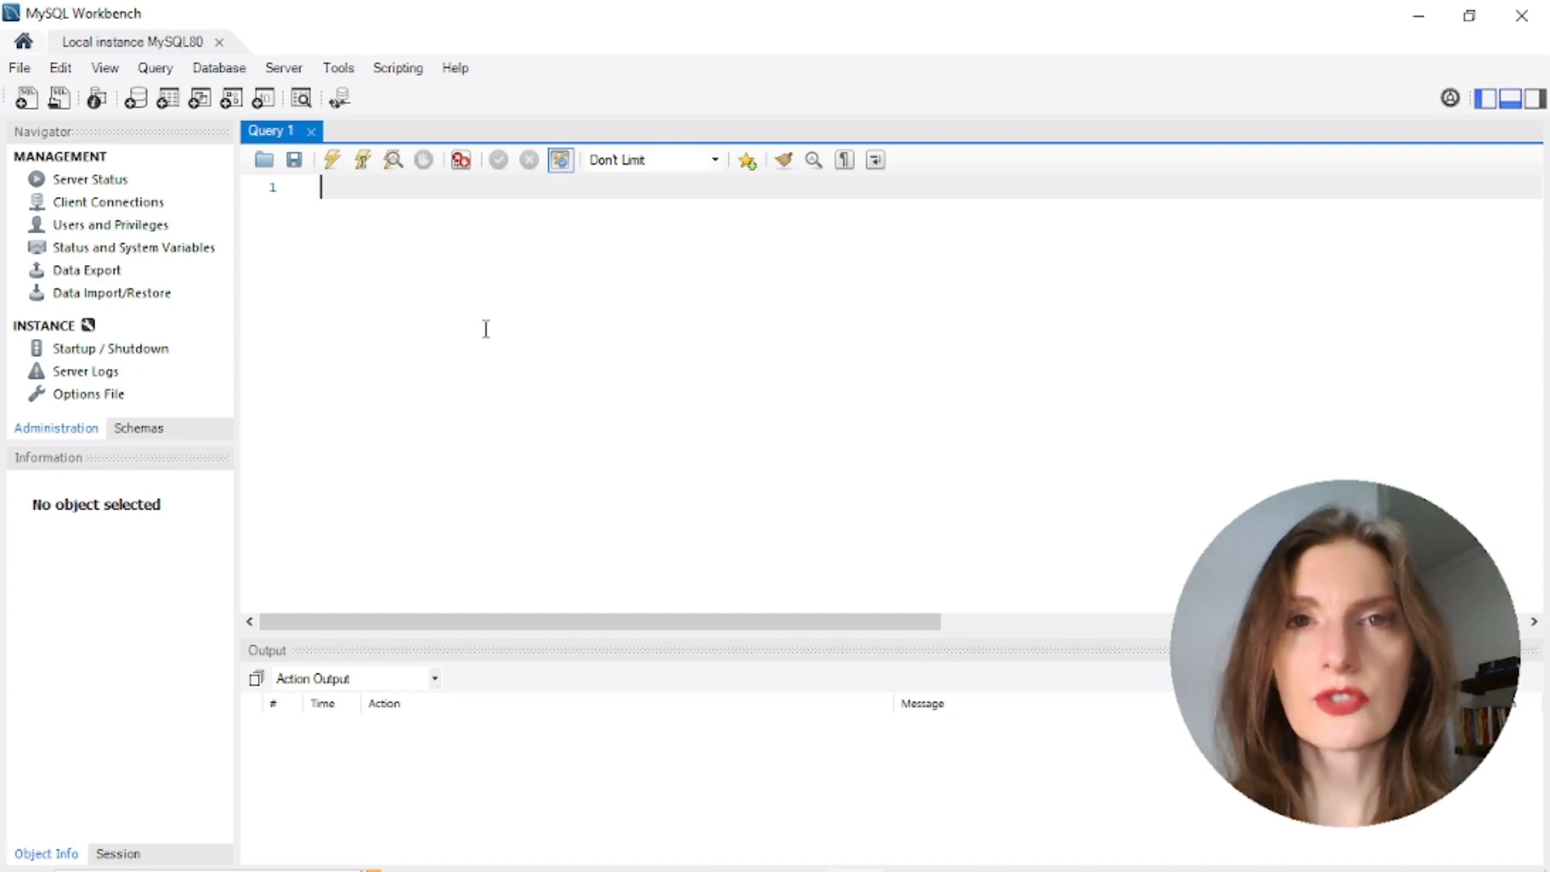
click(63, 432)
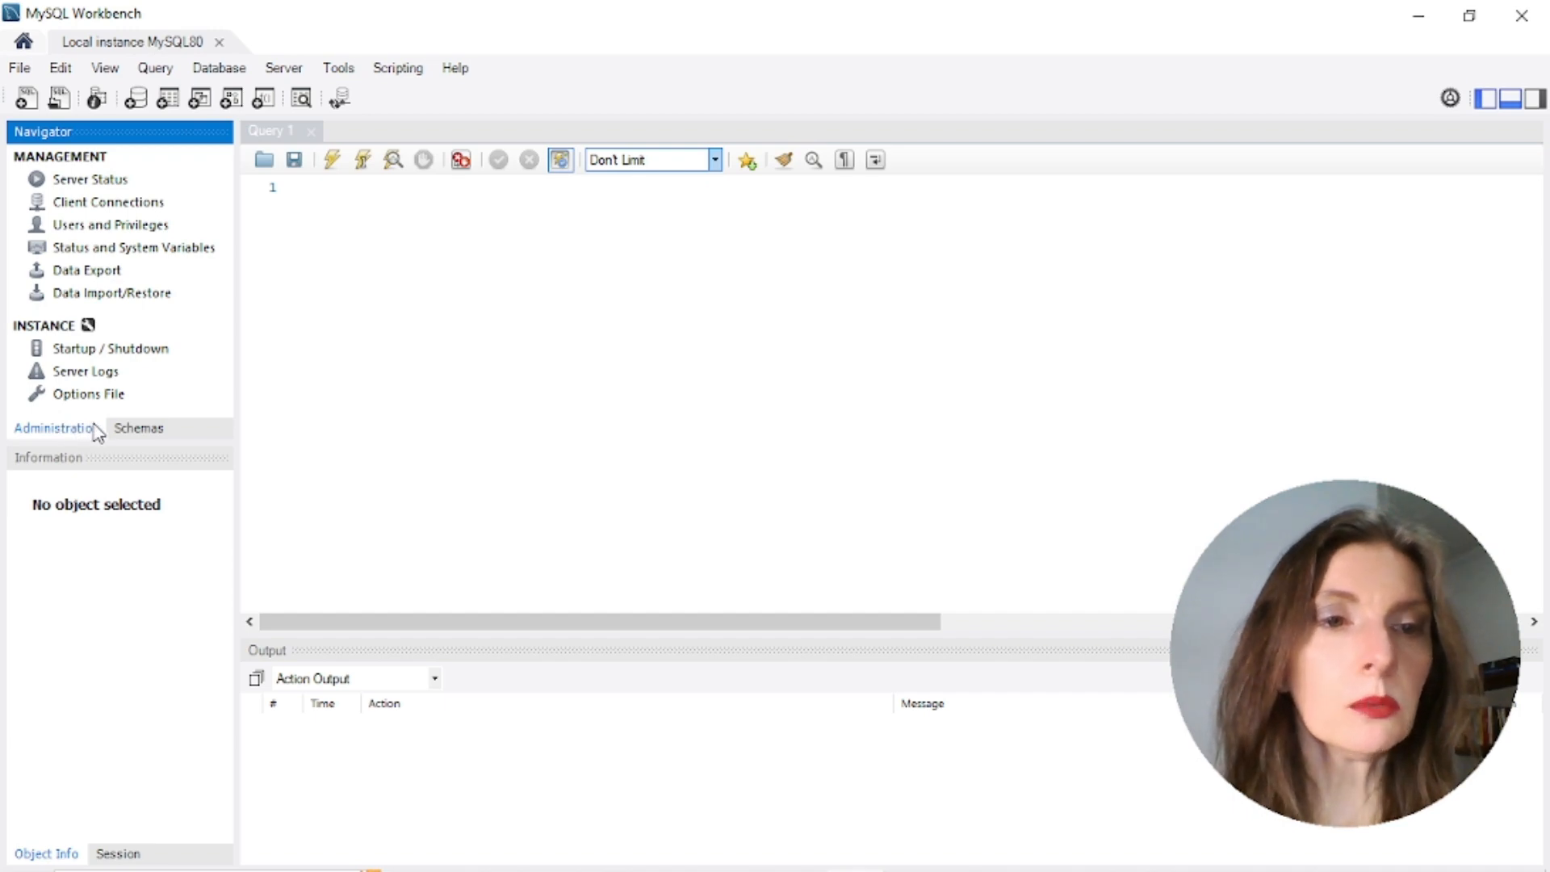
click(144, 436)
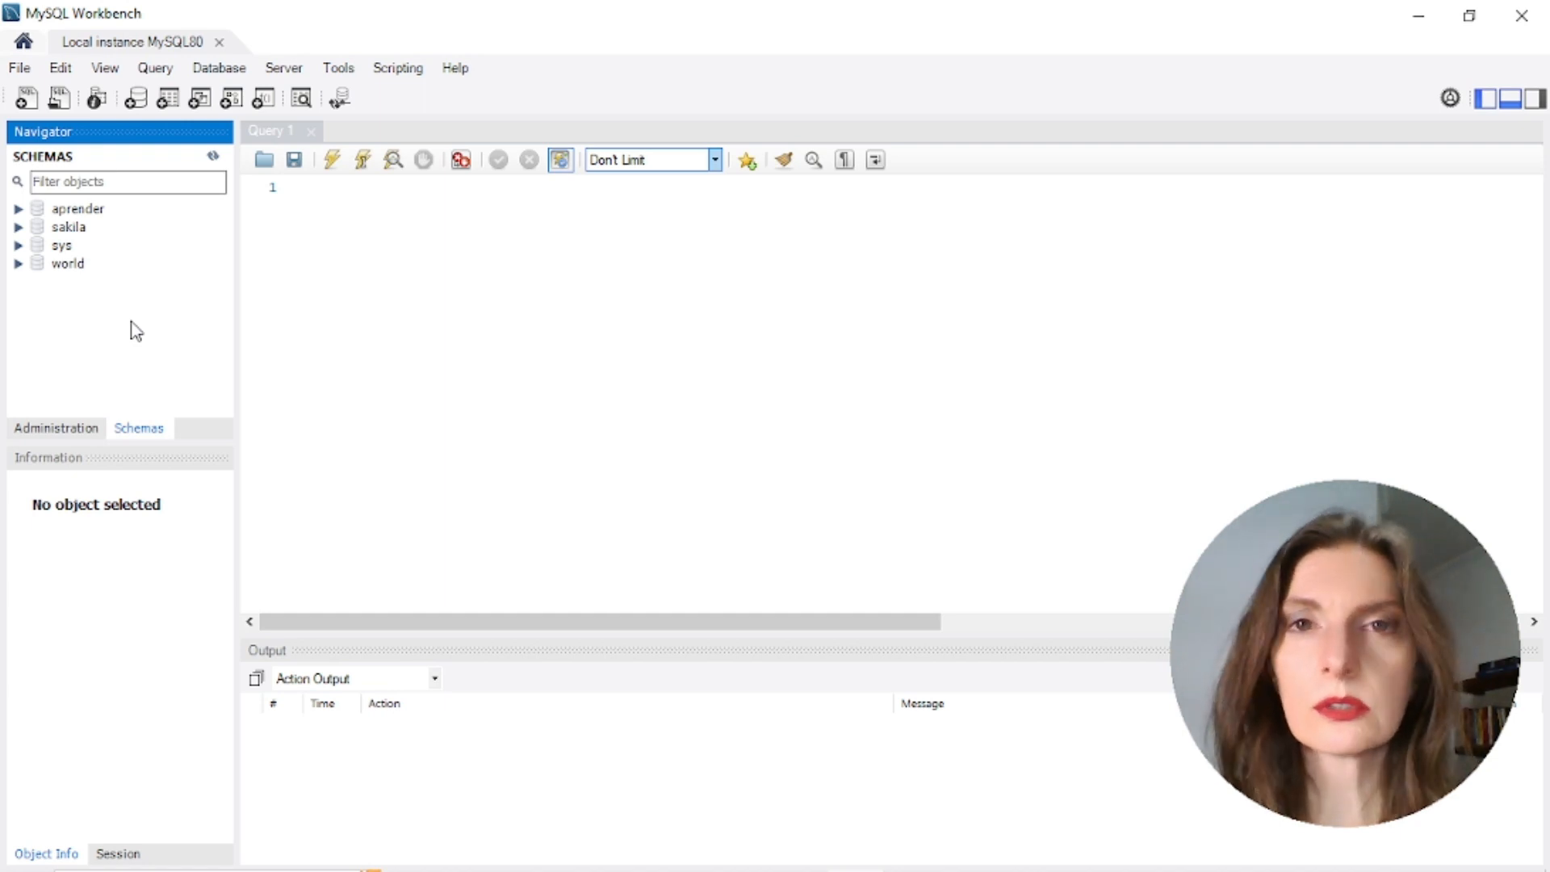
click(20, 210)
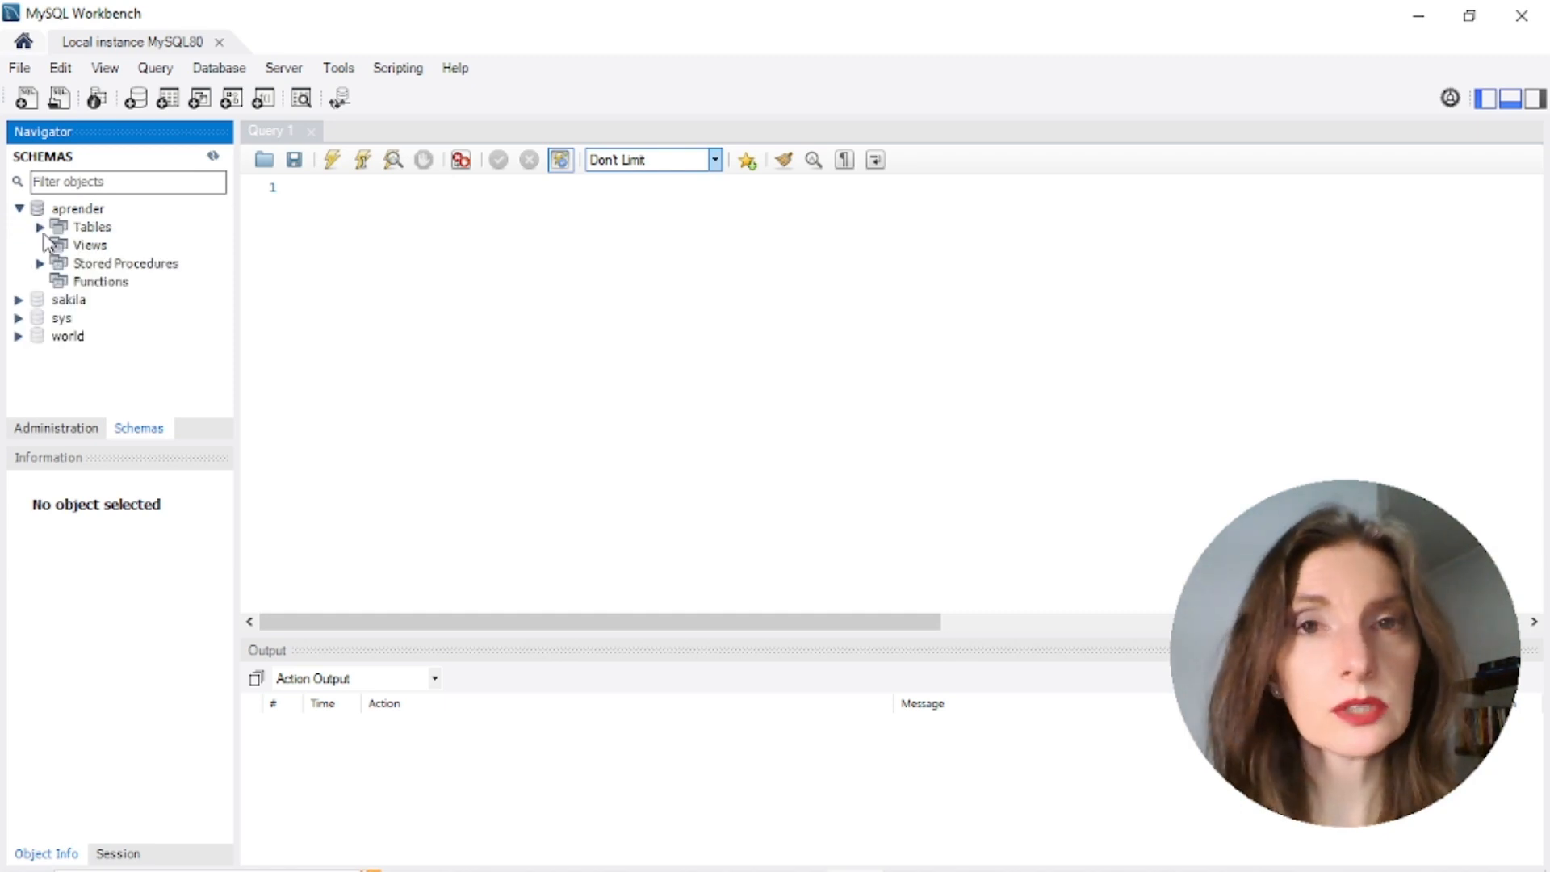
click(40, 227)
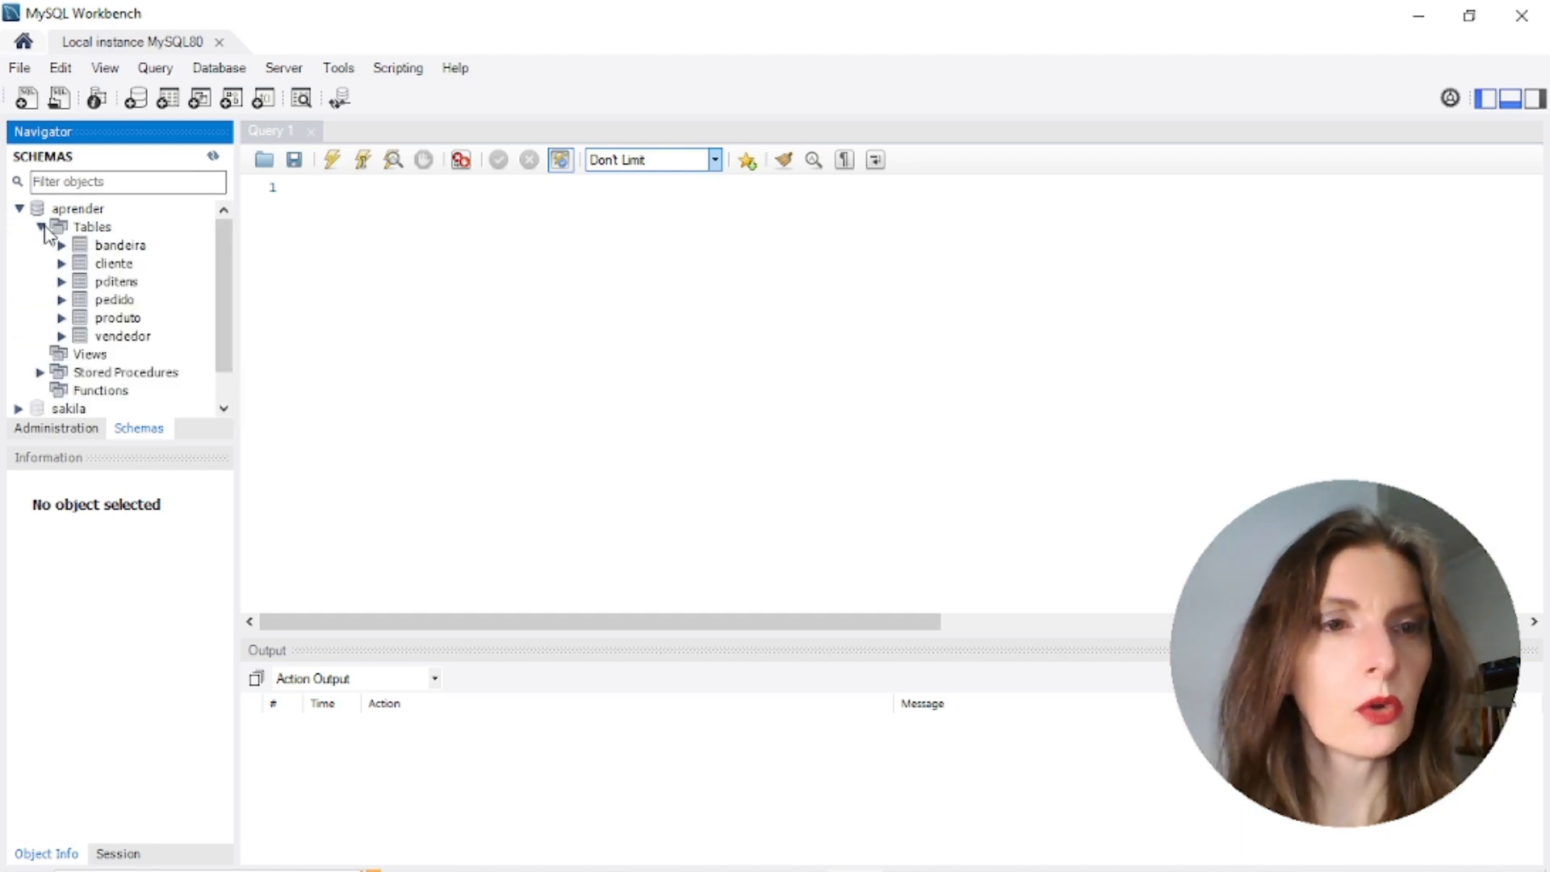
click(40, 373)
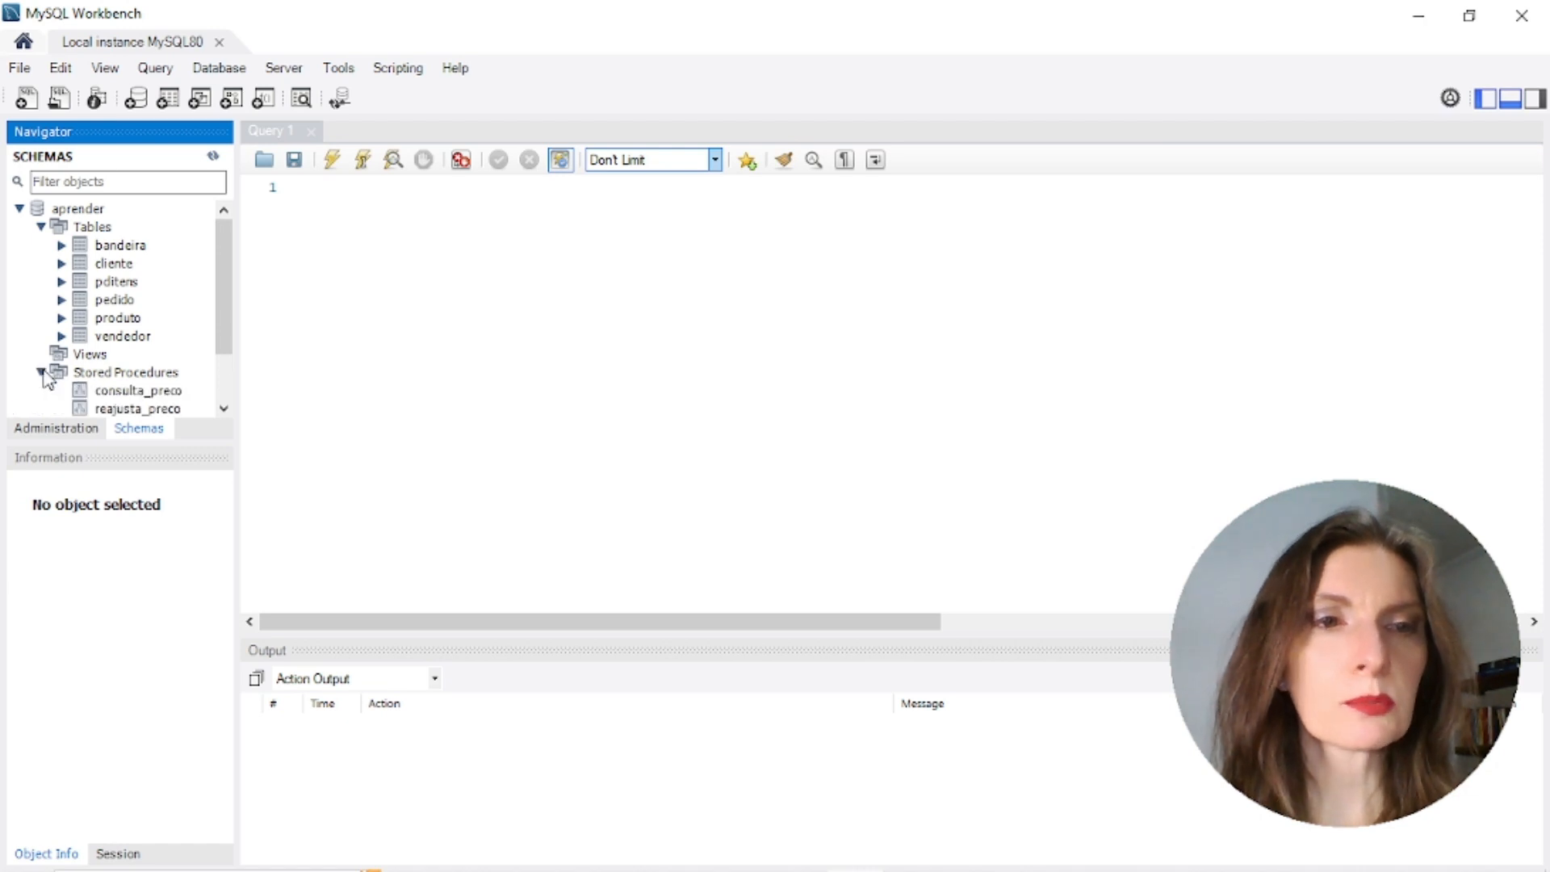
scroll(49, 379, down, 2)
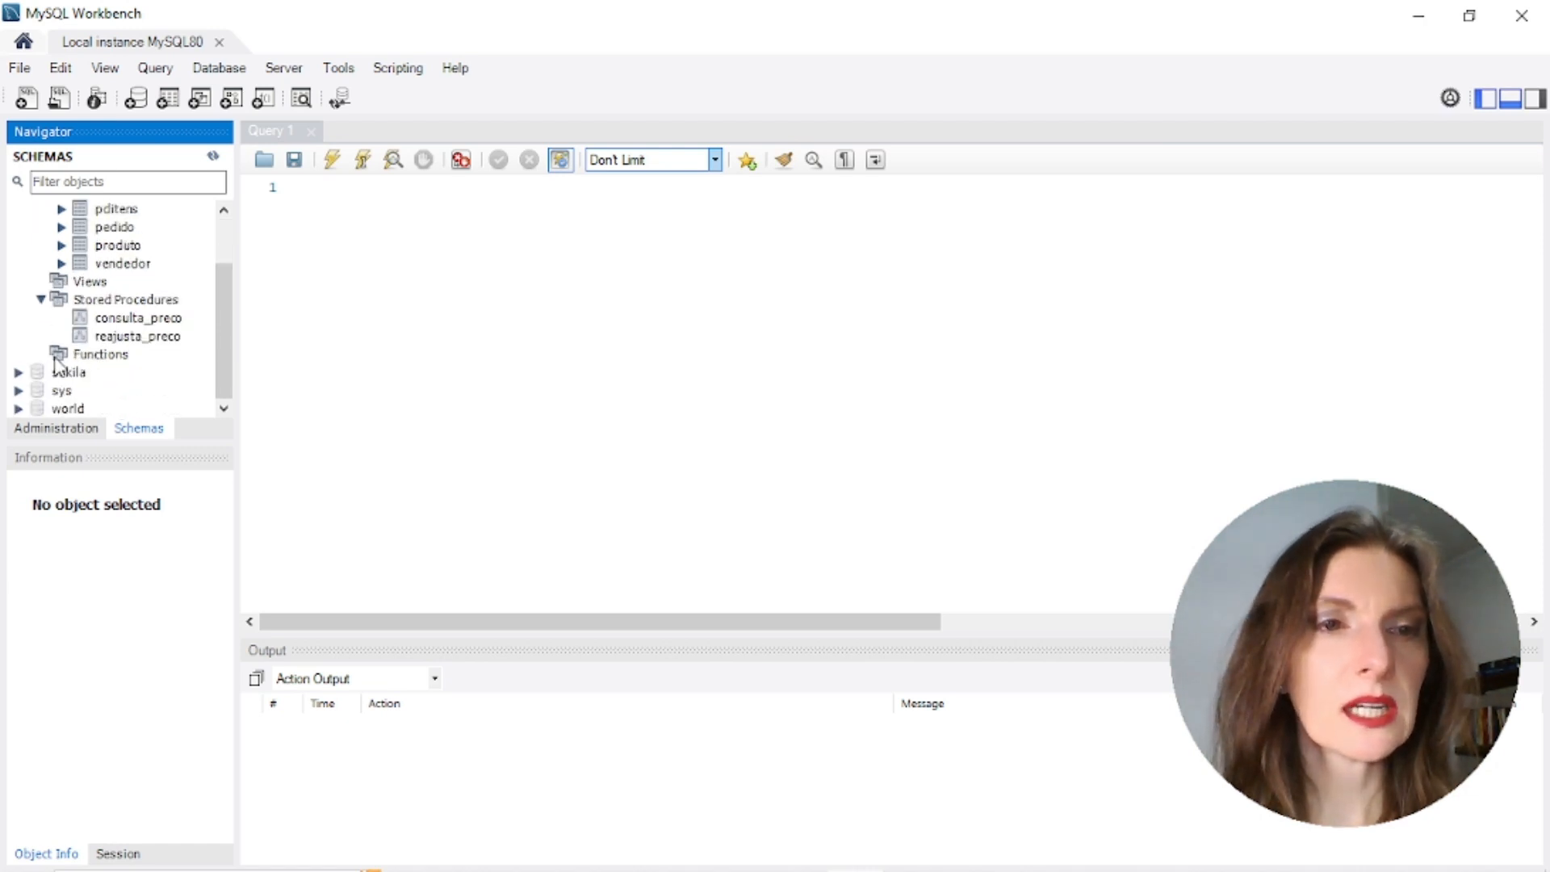
click(66, 355)
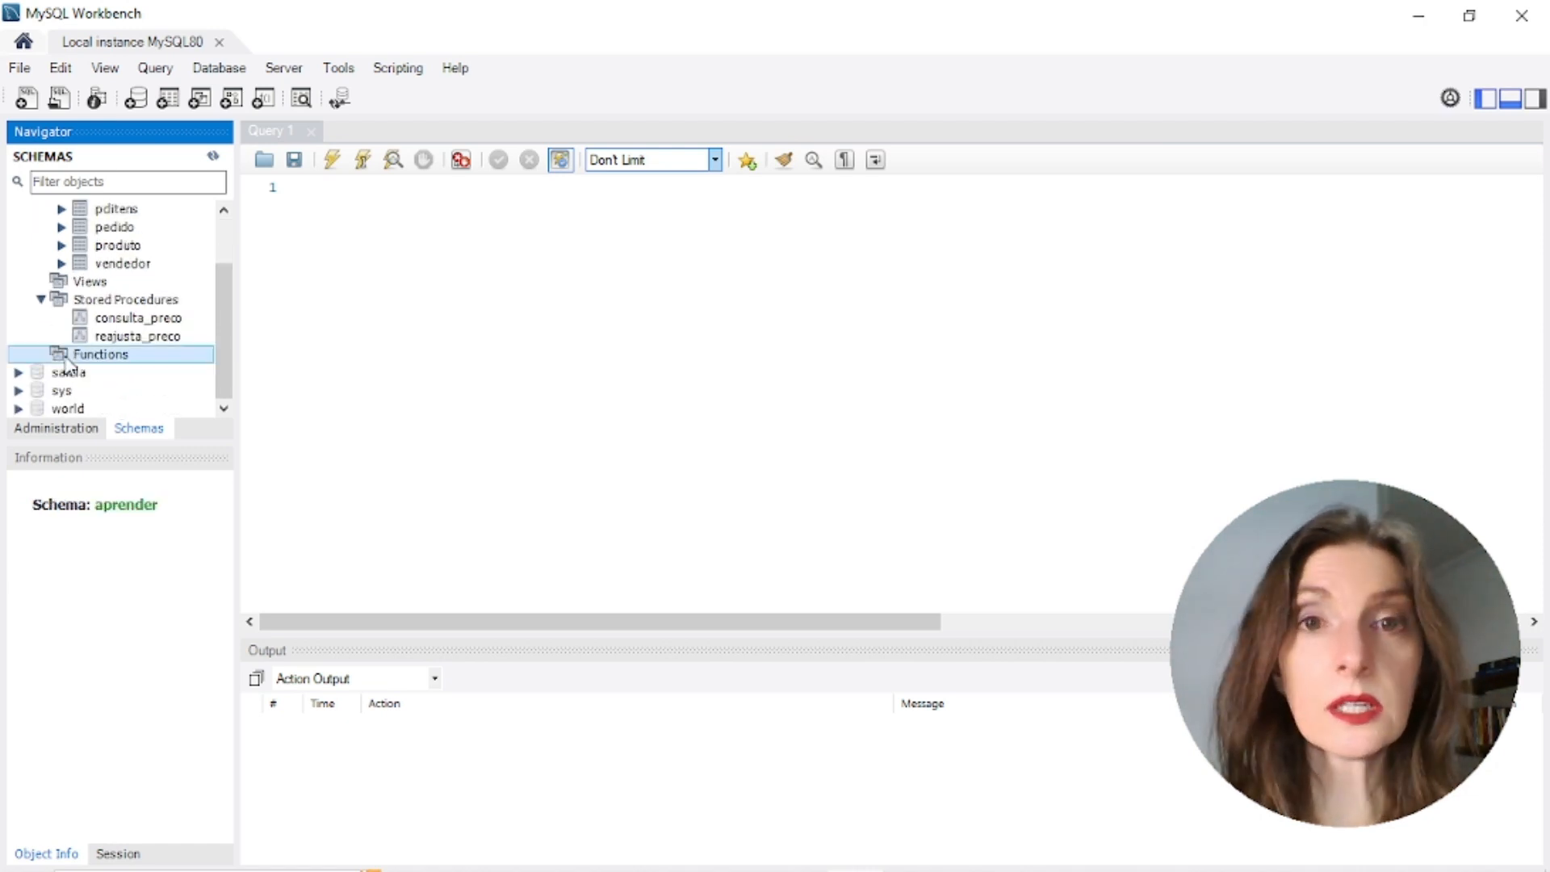
click(65, 431)
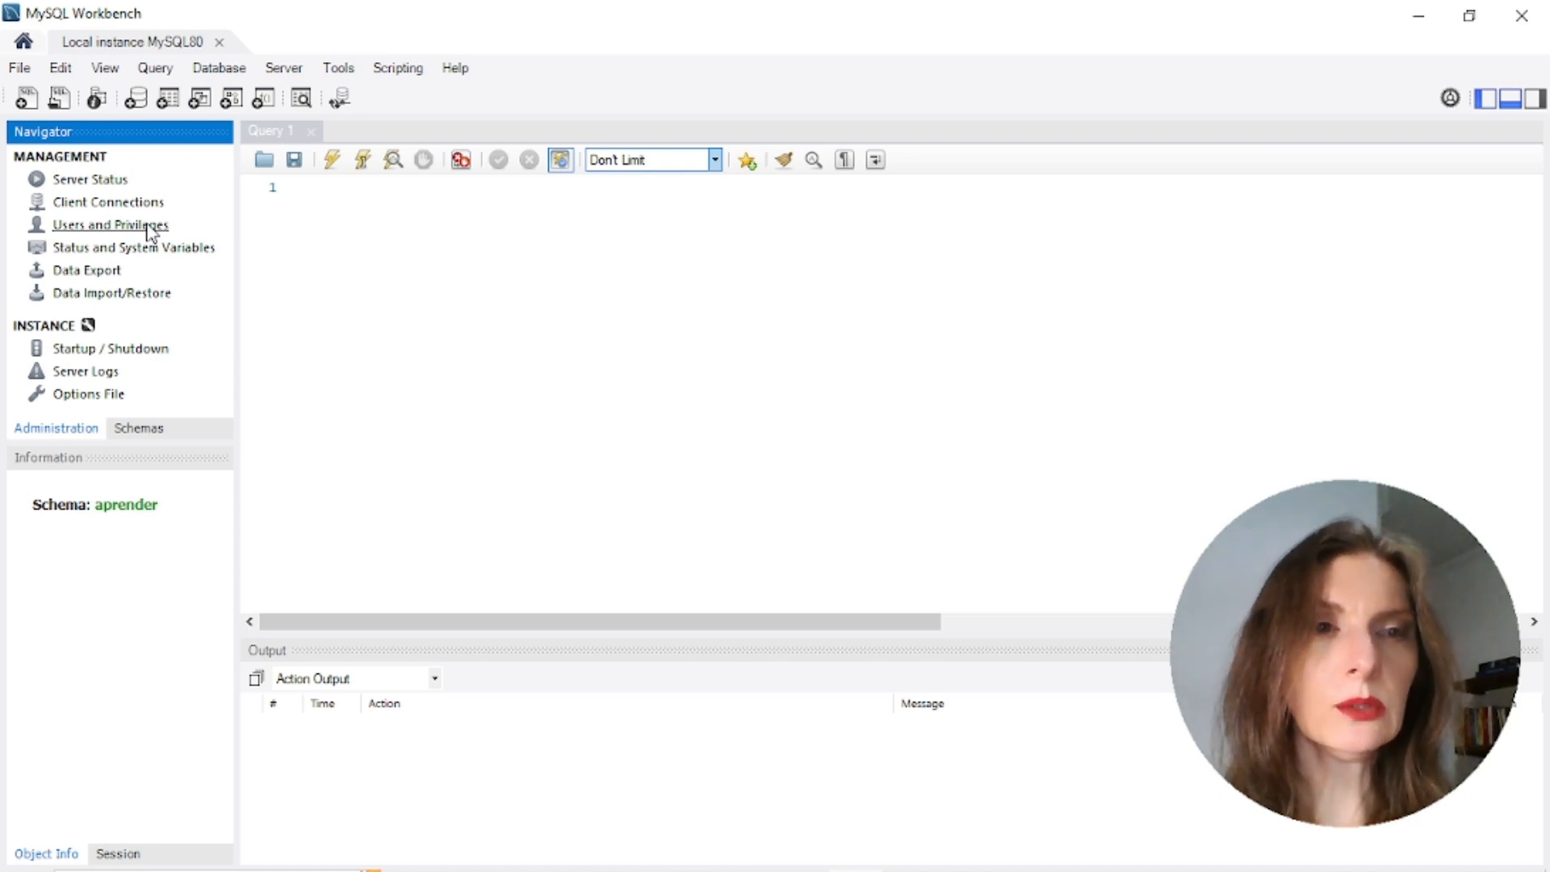
In Users and Privileges, add account aluno with a confirmed password, apply it, and select it
click(148, 226)
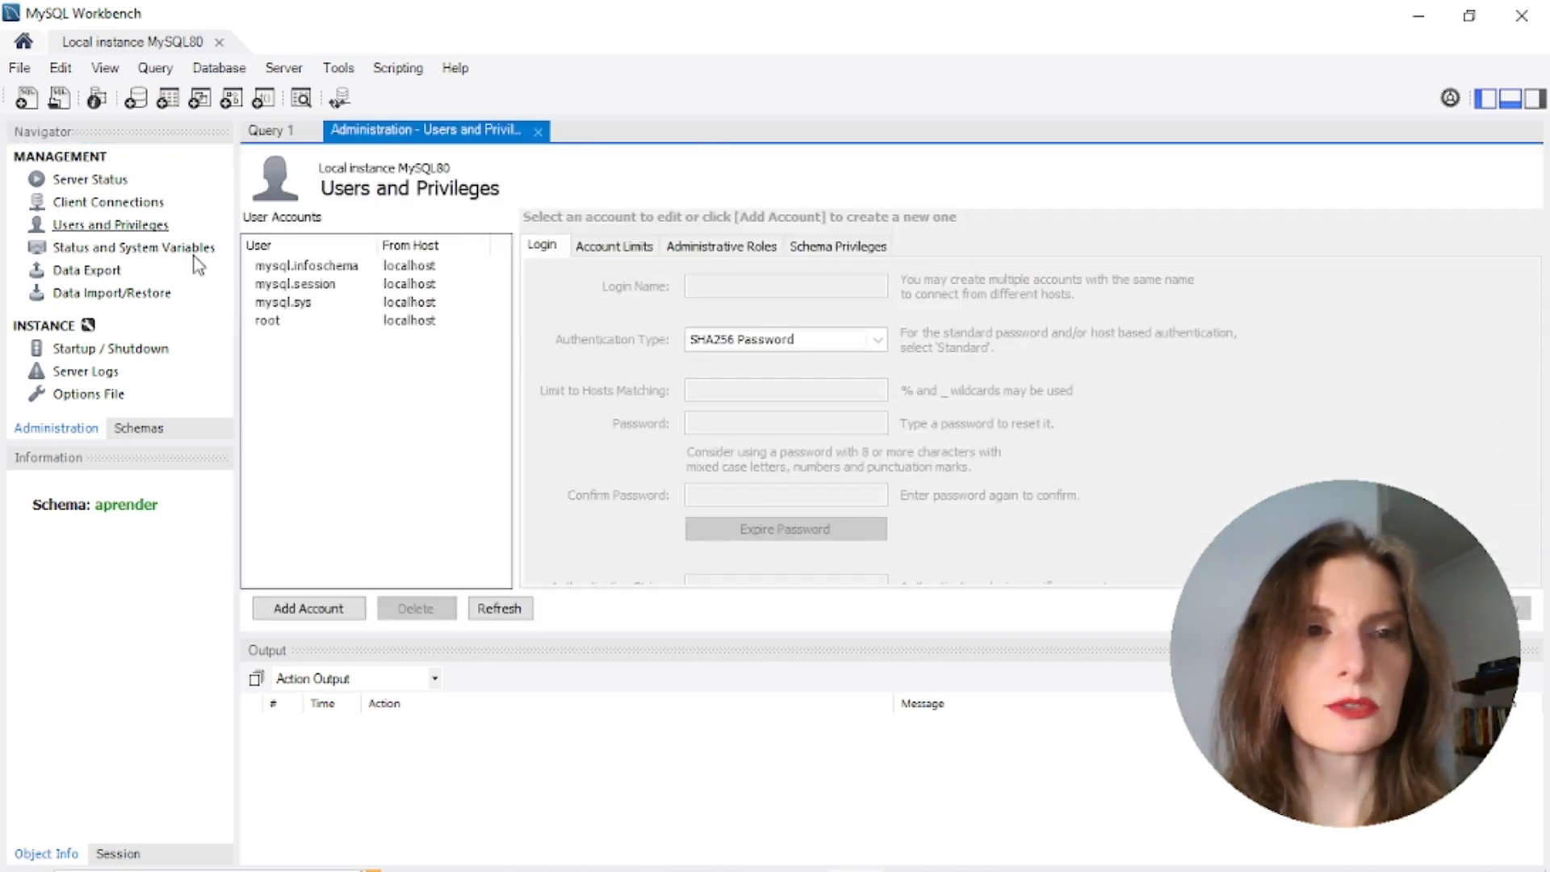
click(274, 326)
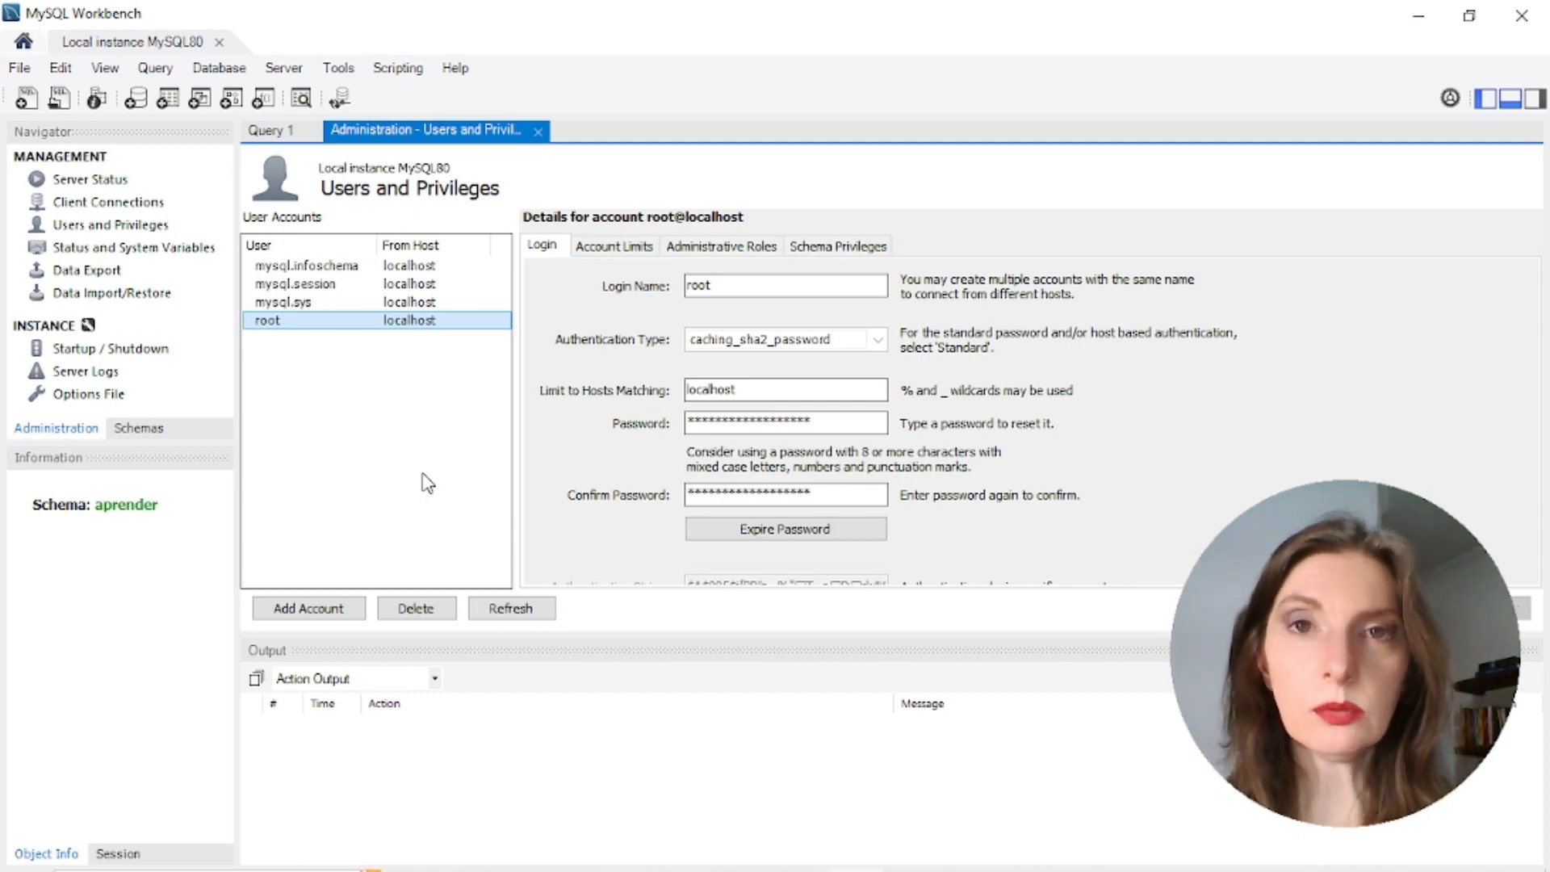
click(317, 614)
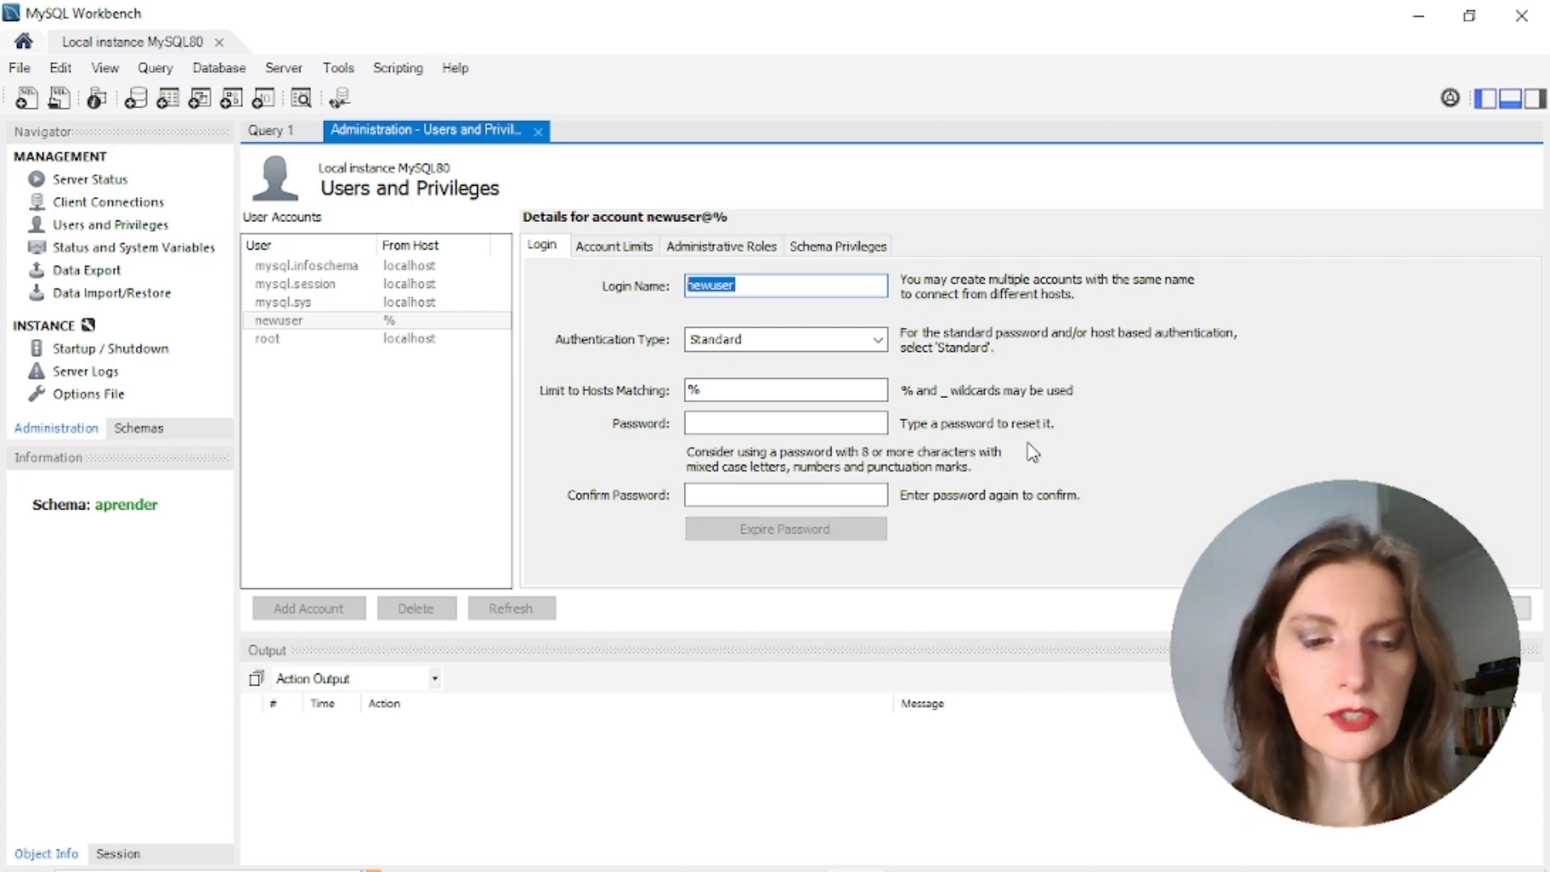
text(aluno)
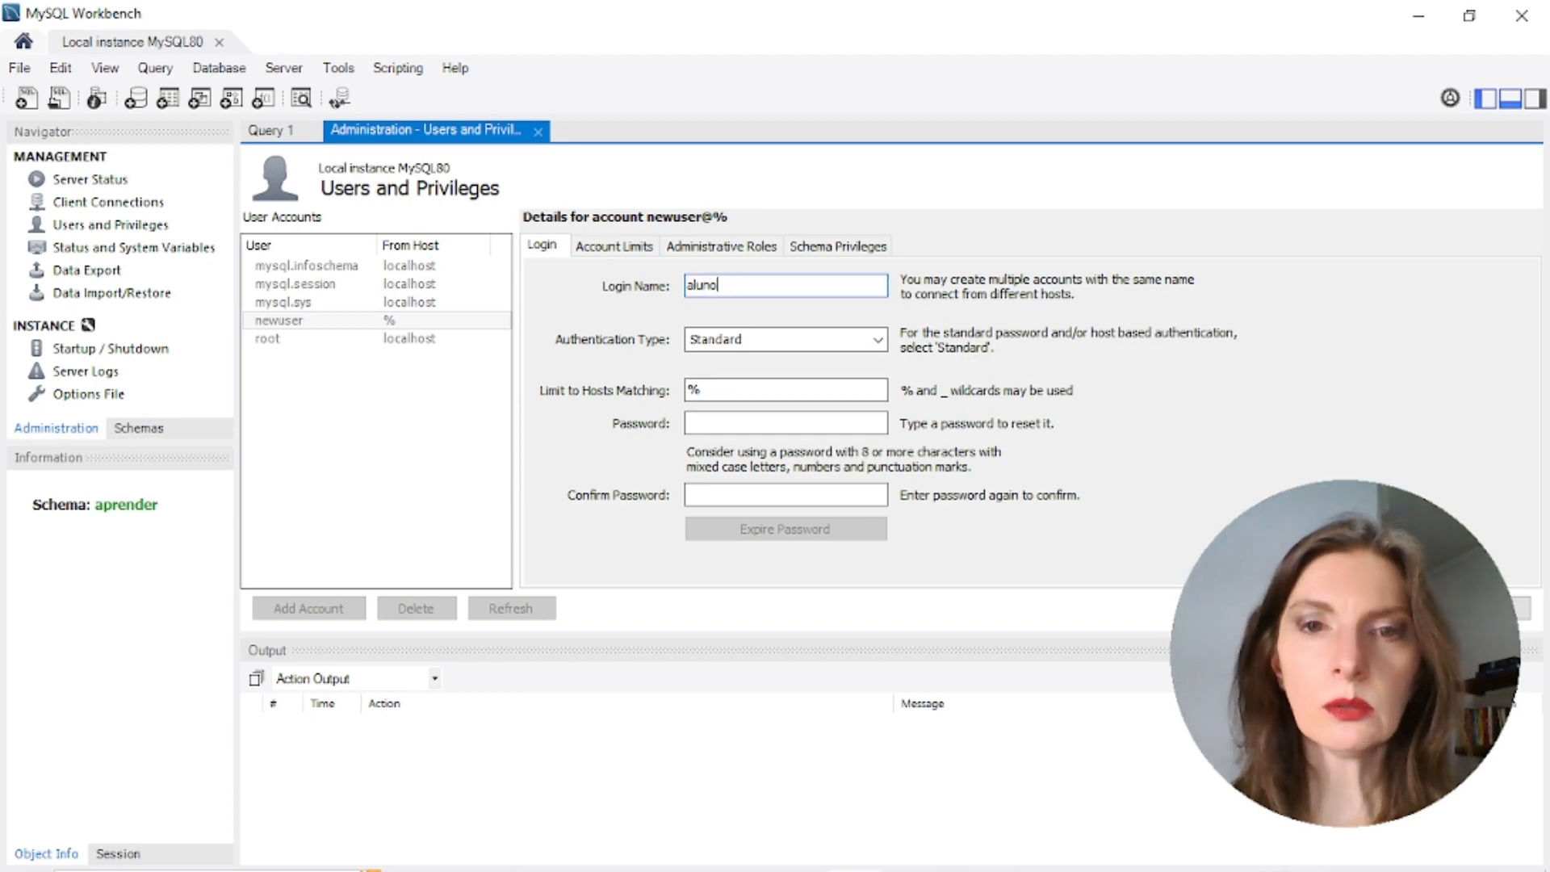
click(778, 425)
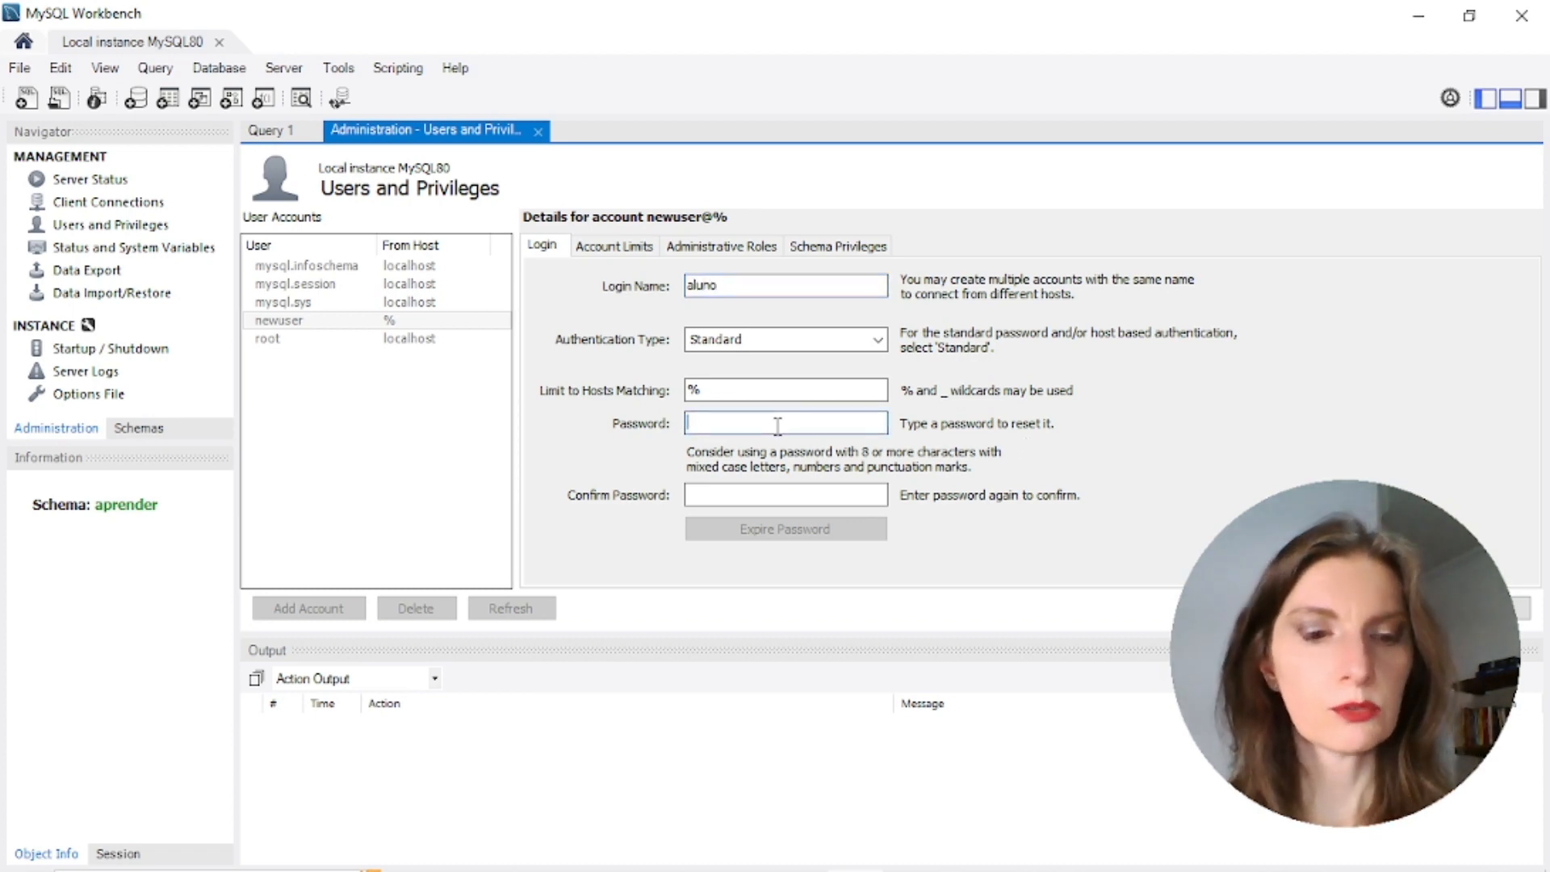
text(1234)
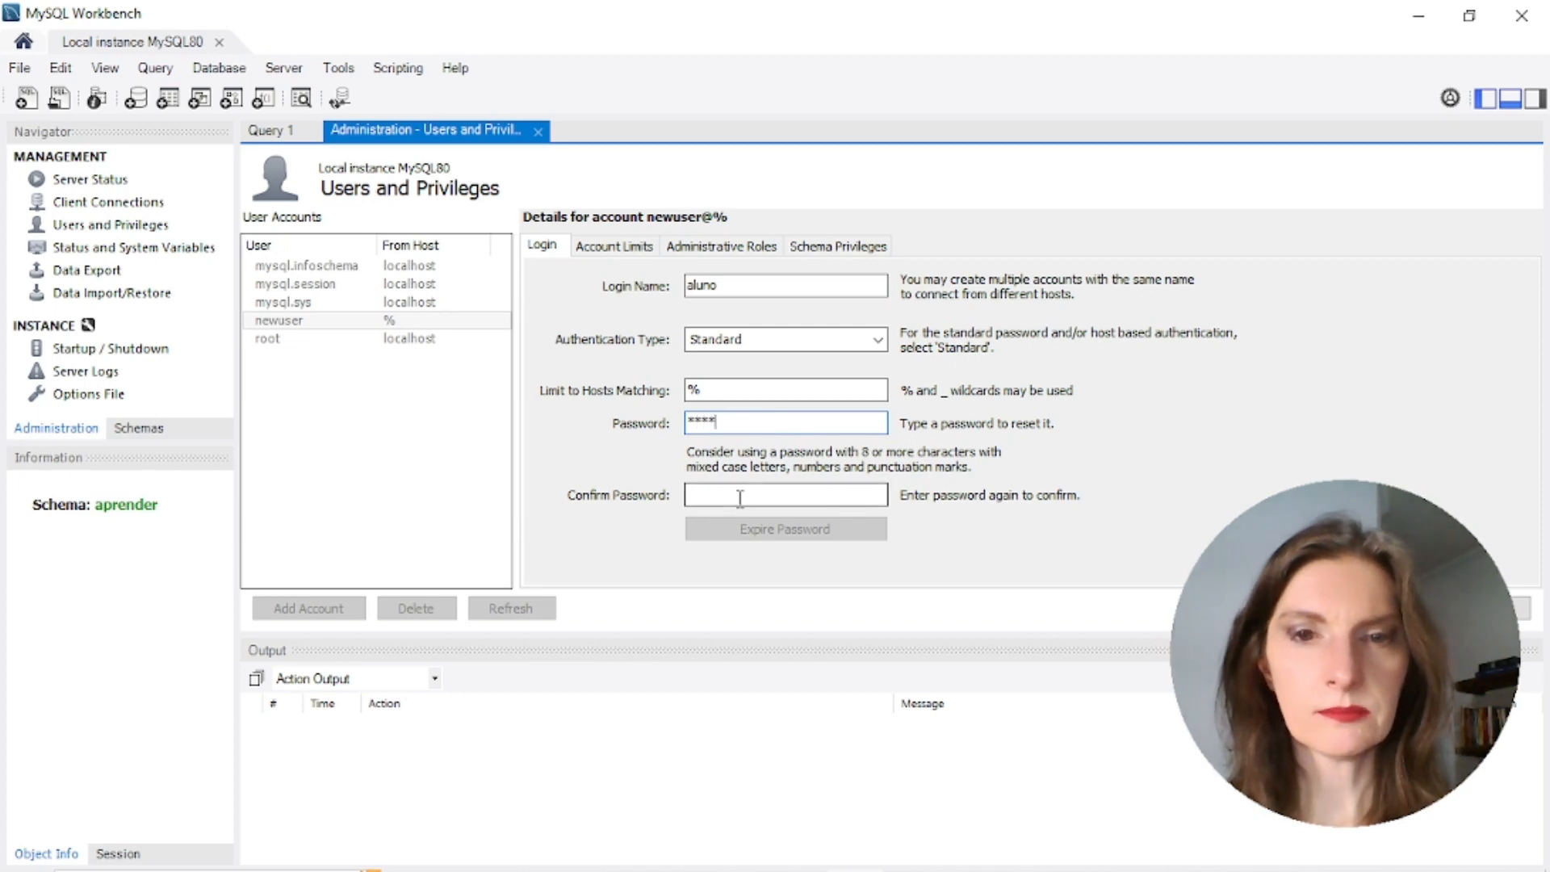
click(740, 498)
text(1234)
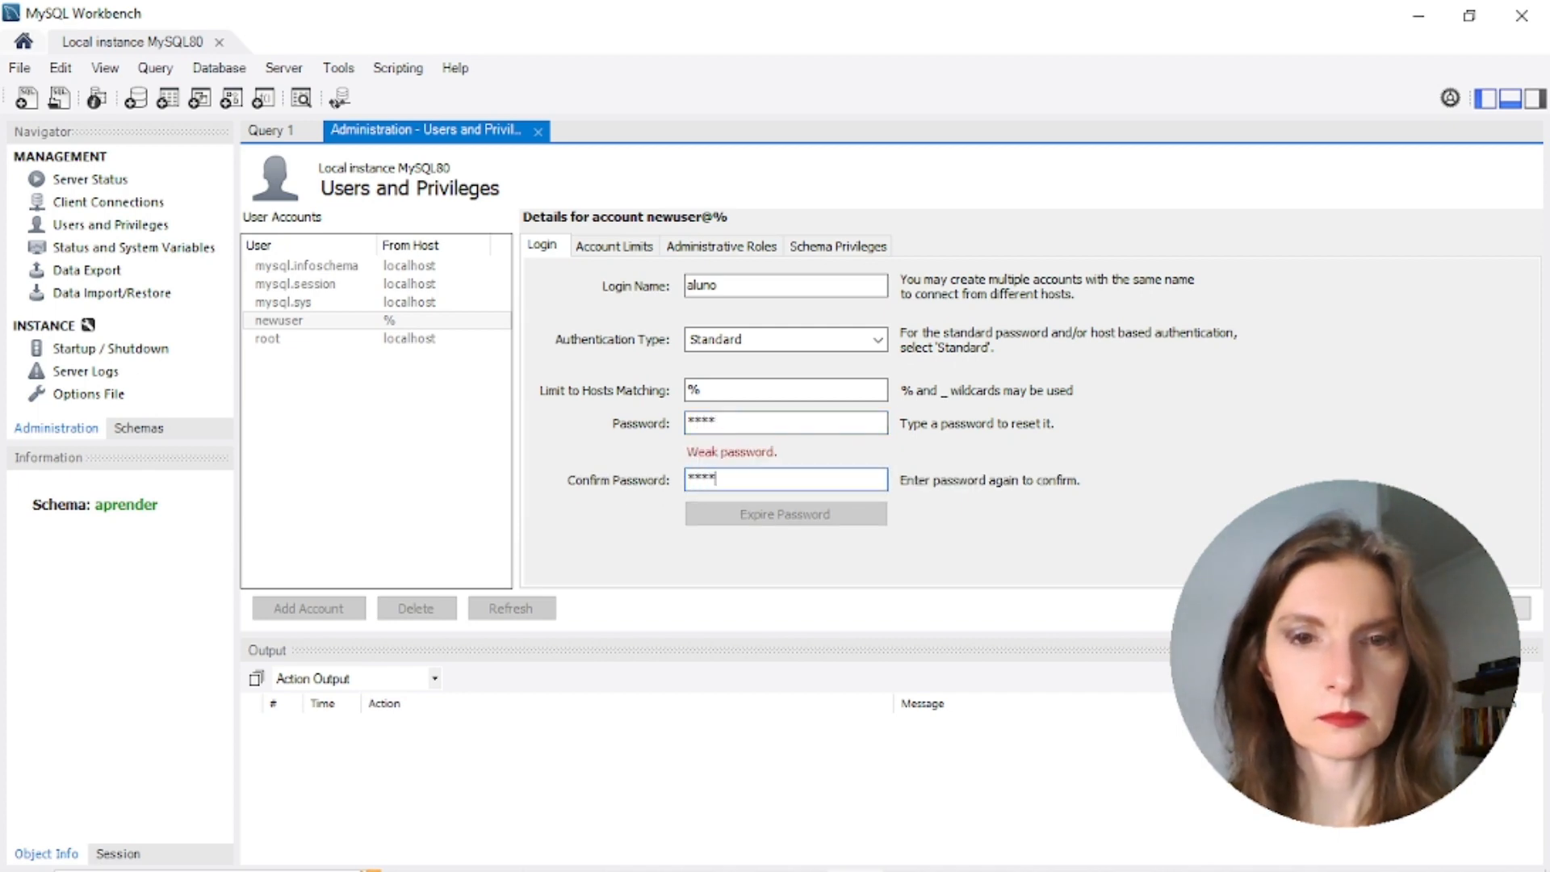
click(1518, 608)
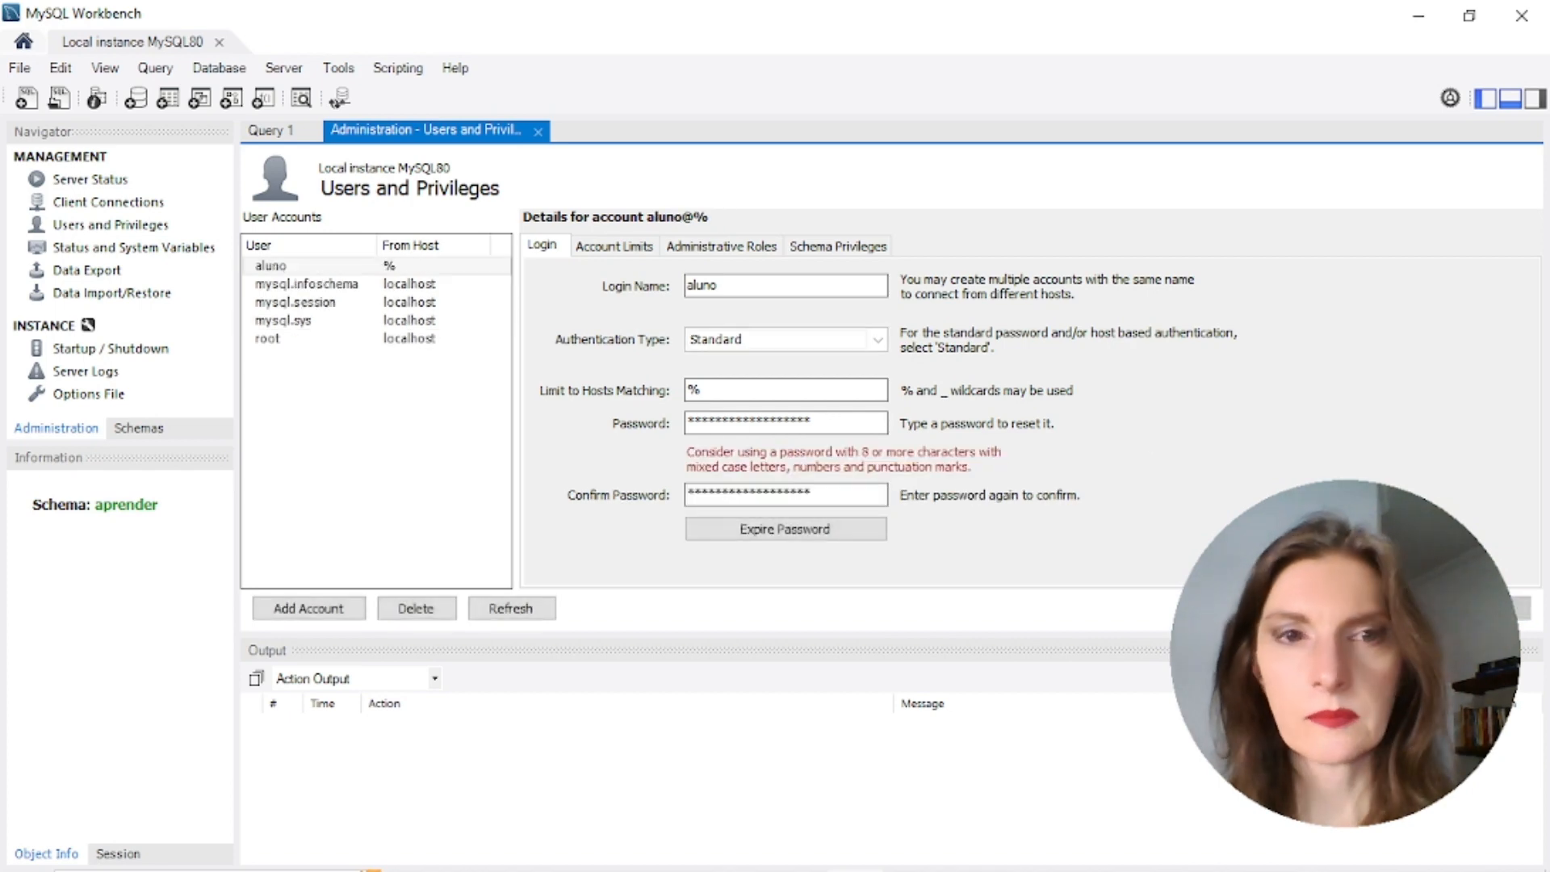
click(280, 268)
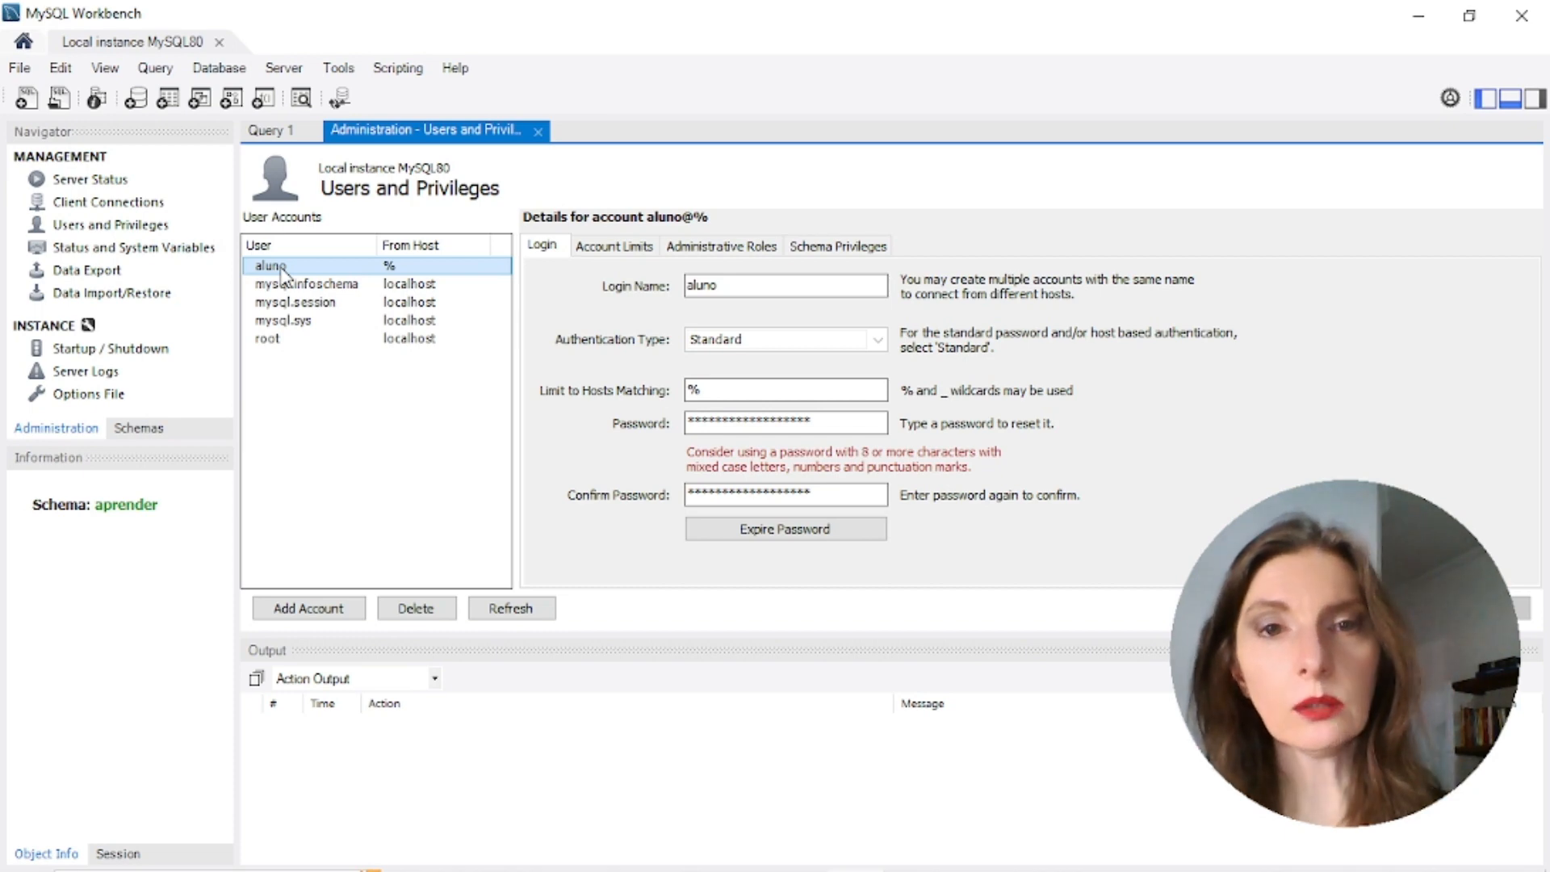
Review aluno's Account Limits and Administrative Roles, then open its empty Schema Privileges list
click(620, 247)
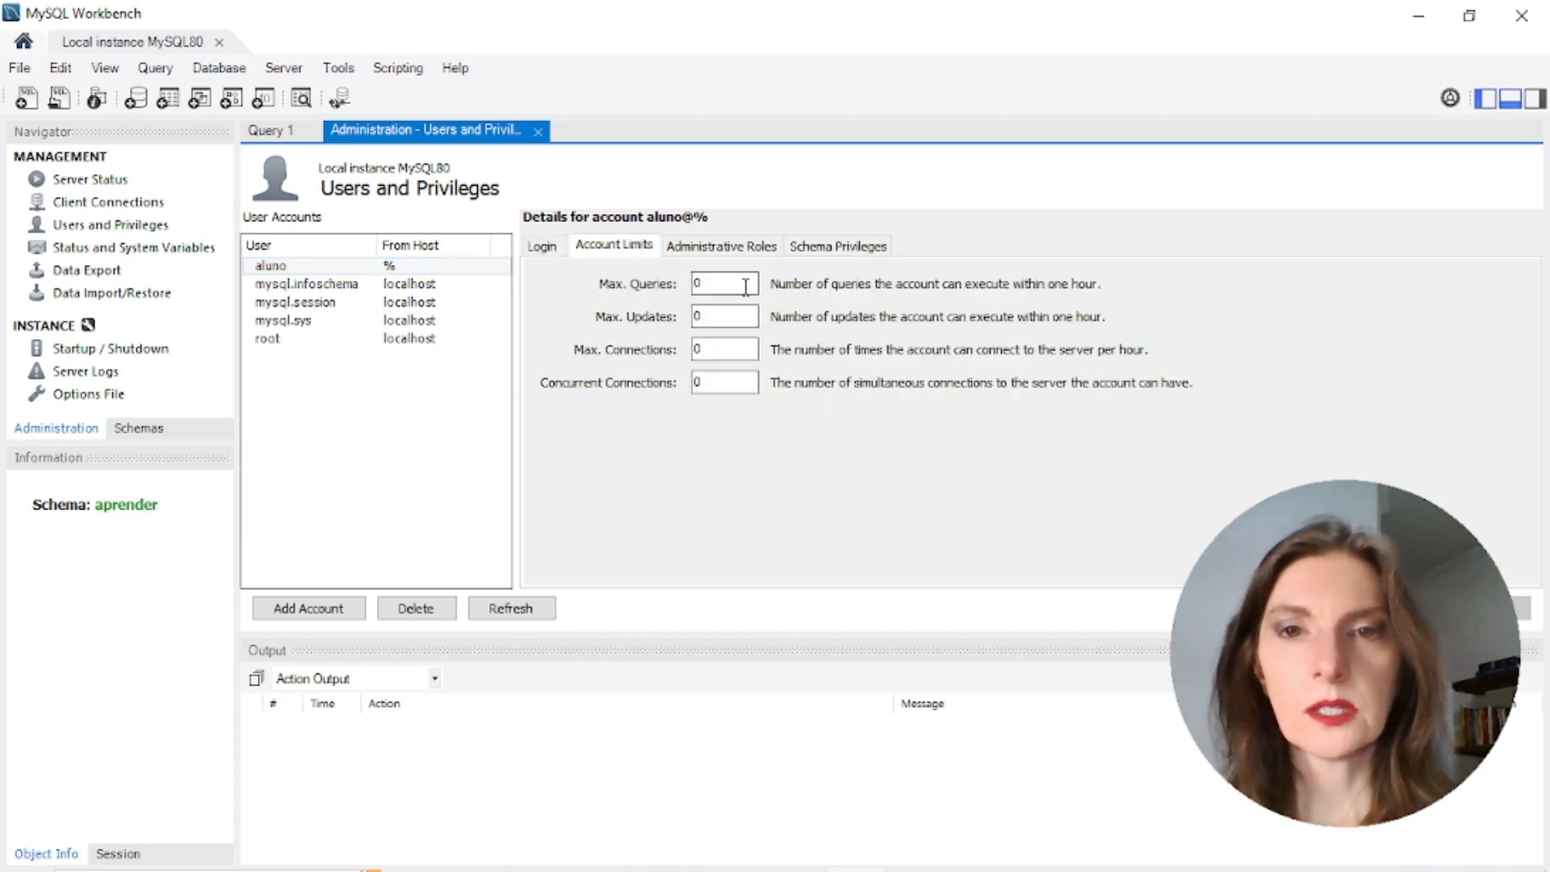
click(718, 246)
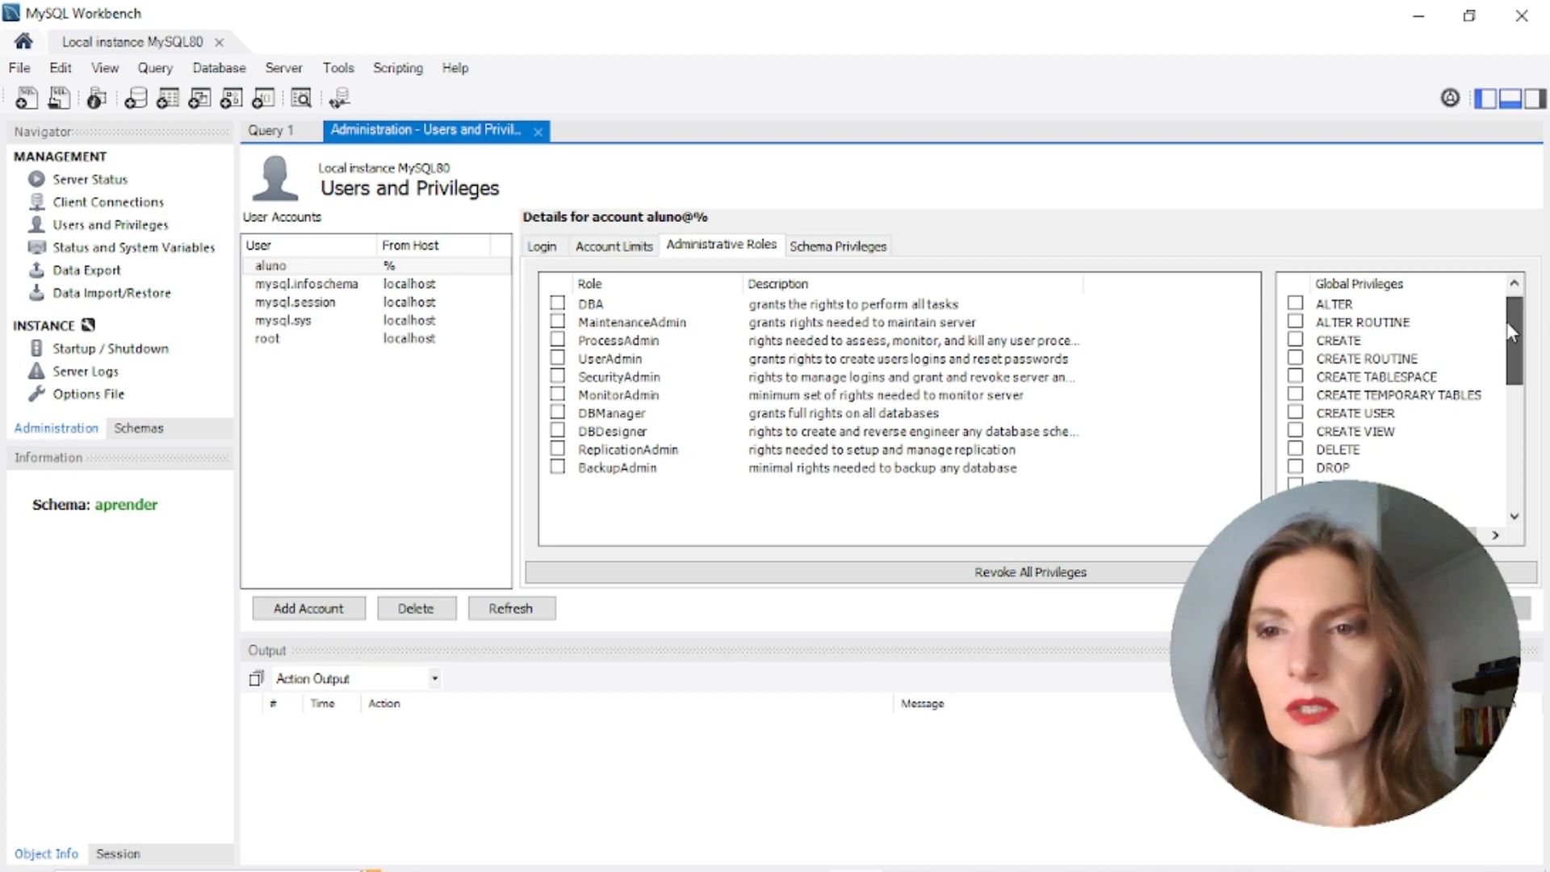
drag(1506, 322, 1509, 360)
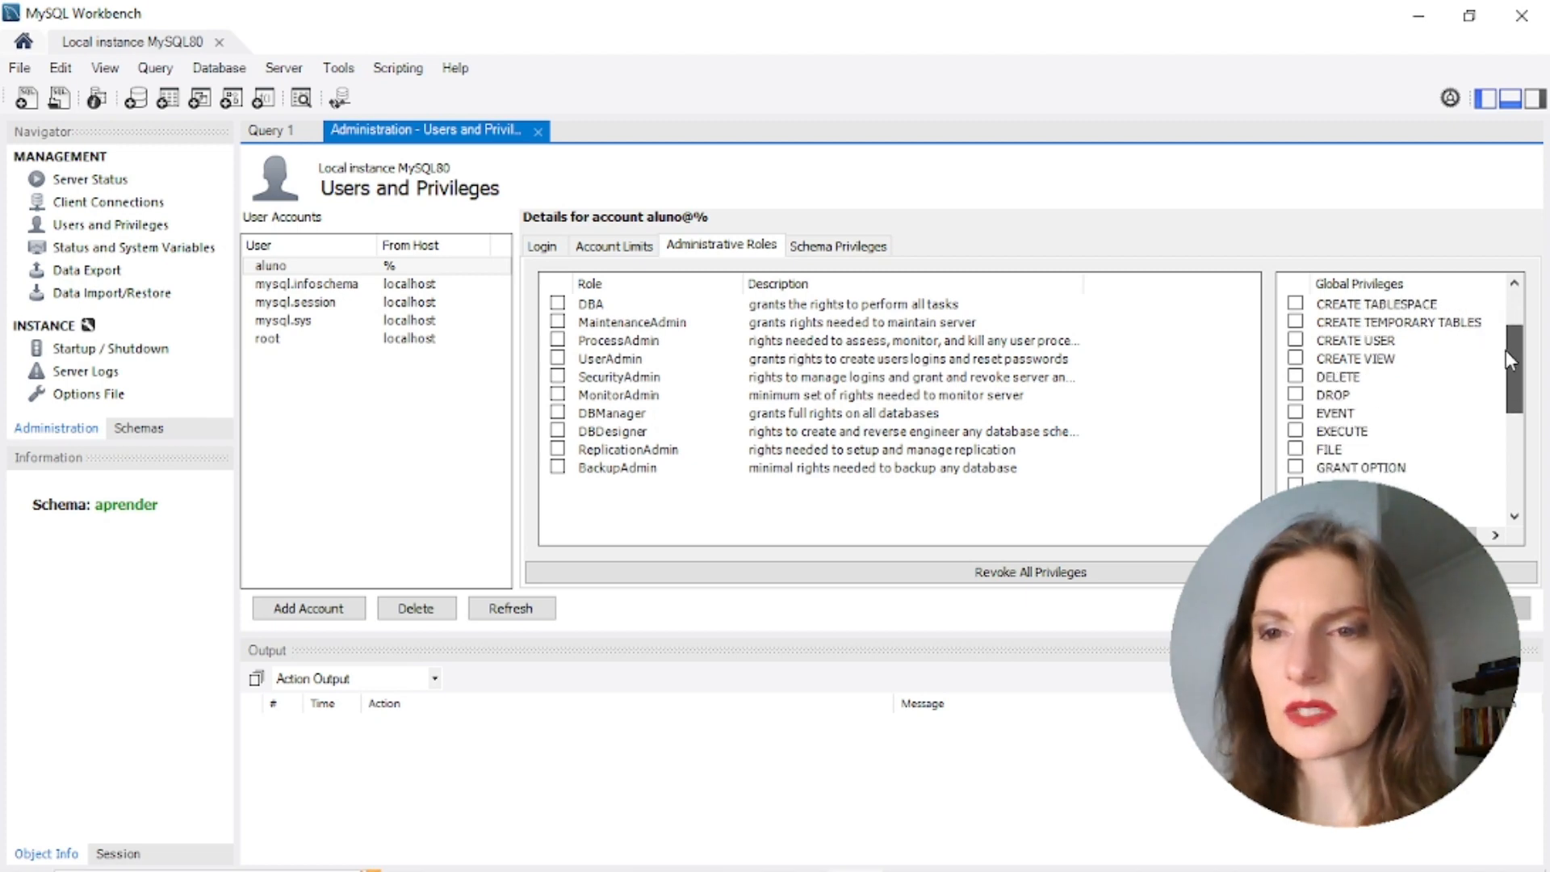
drag(1504, 351, 1501, 426)
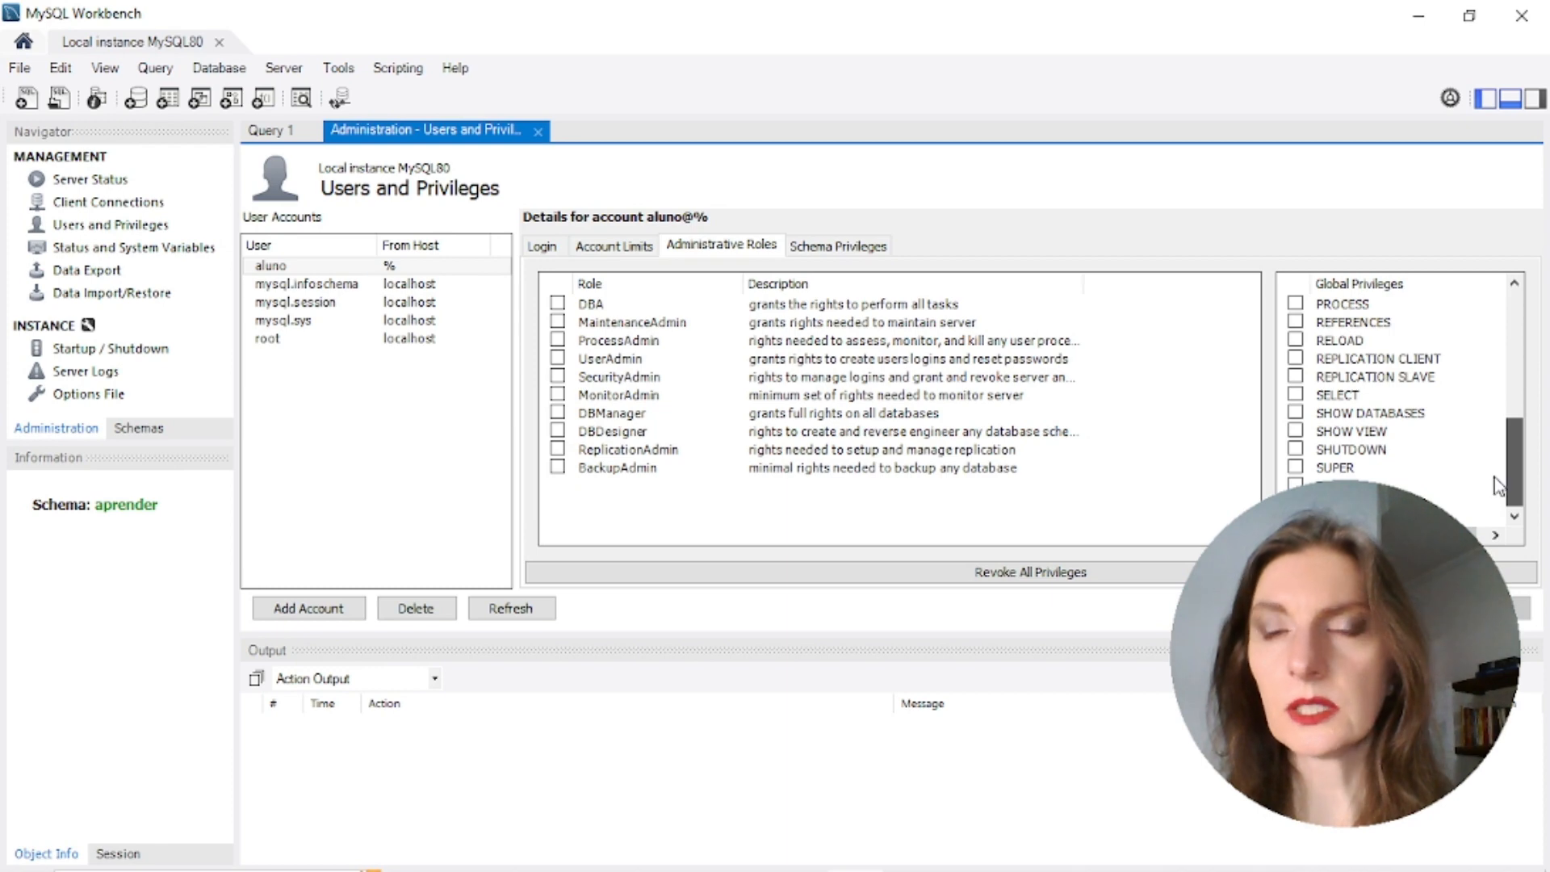
click(876, 247)
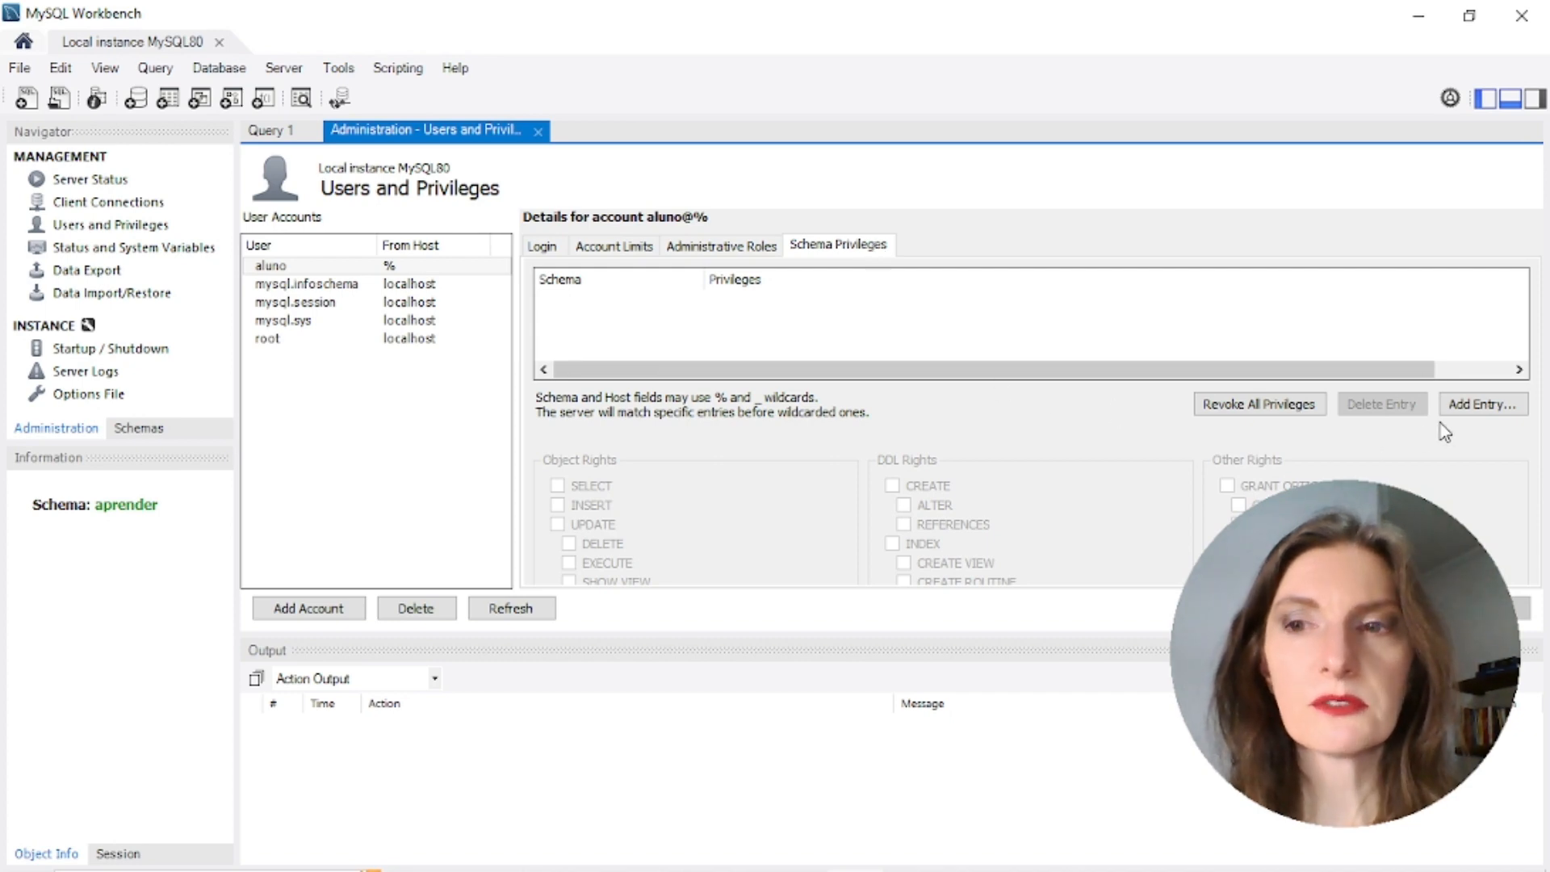
Add a schema privilege entry for aluno restricted to the selected schema world
click(1476, 408)
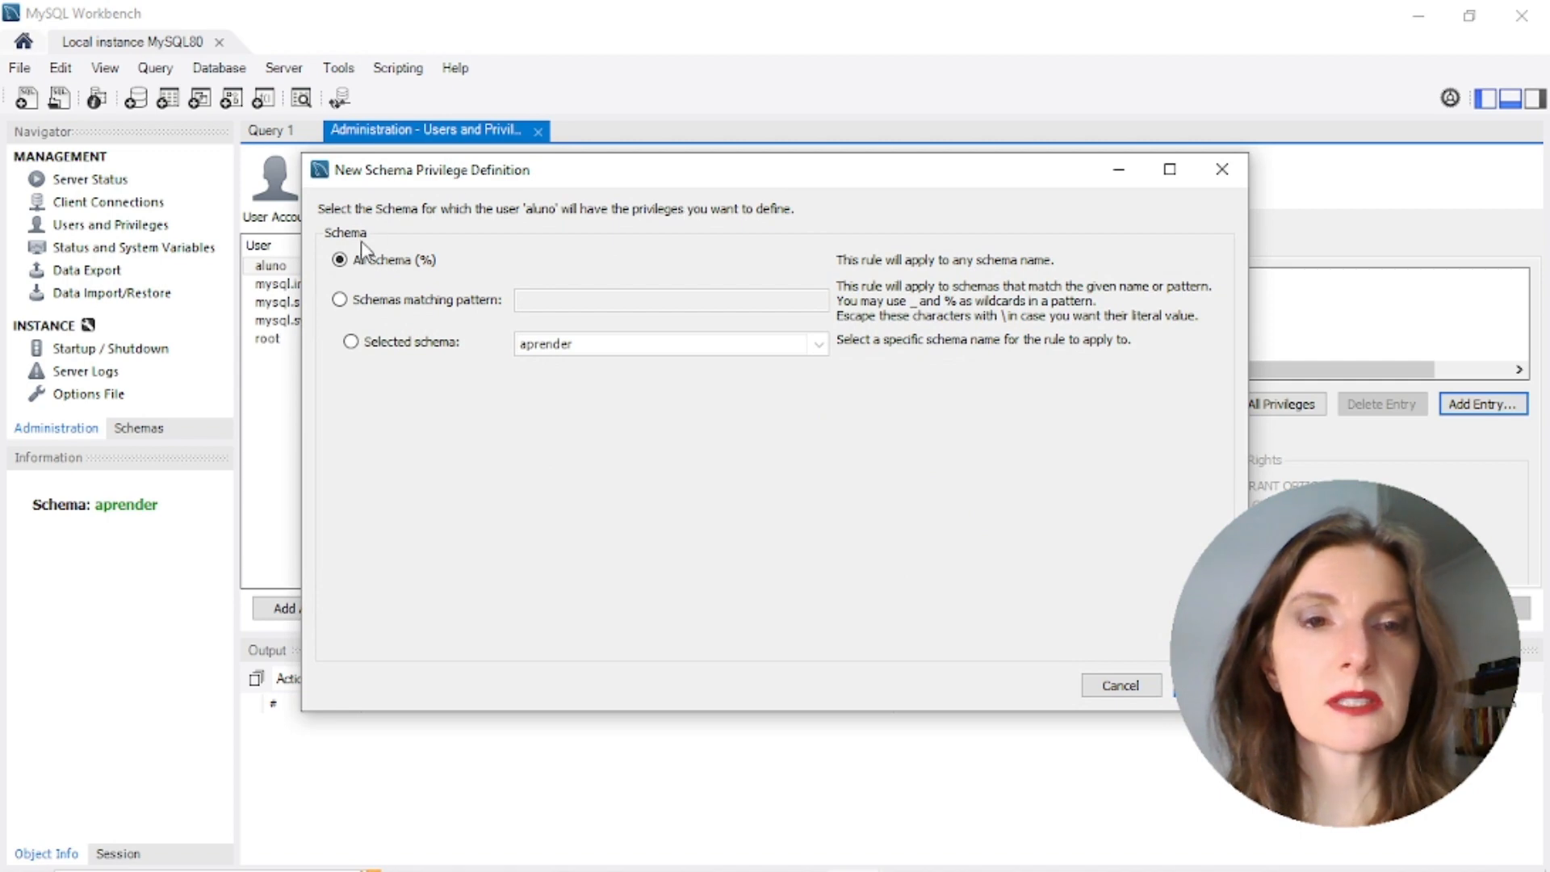
click(351, 342)
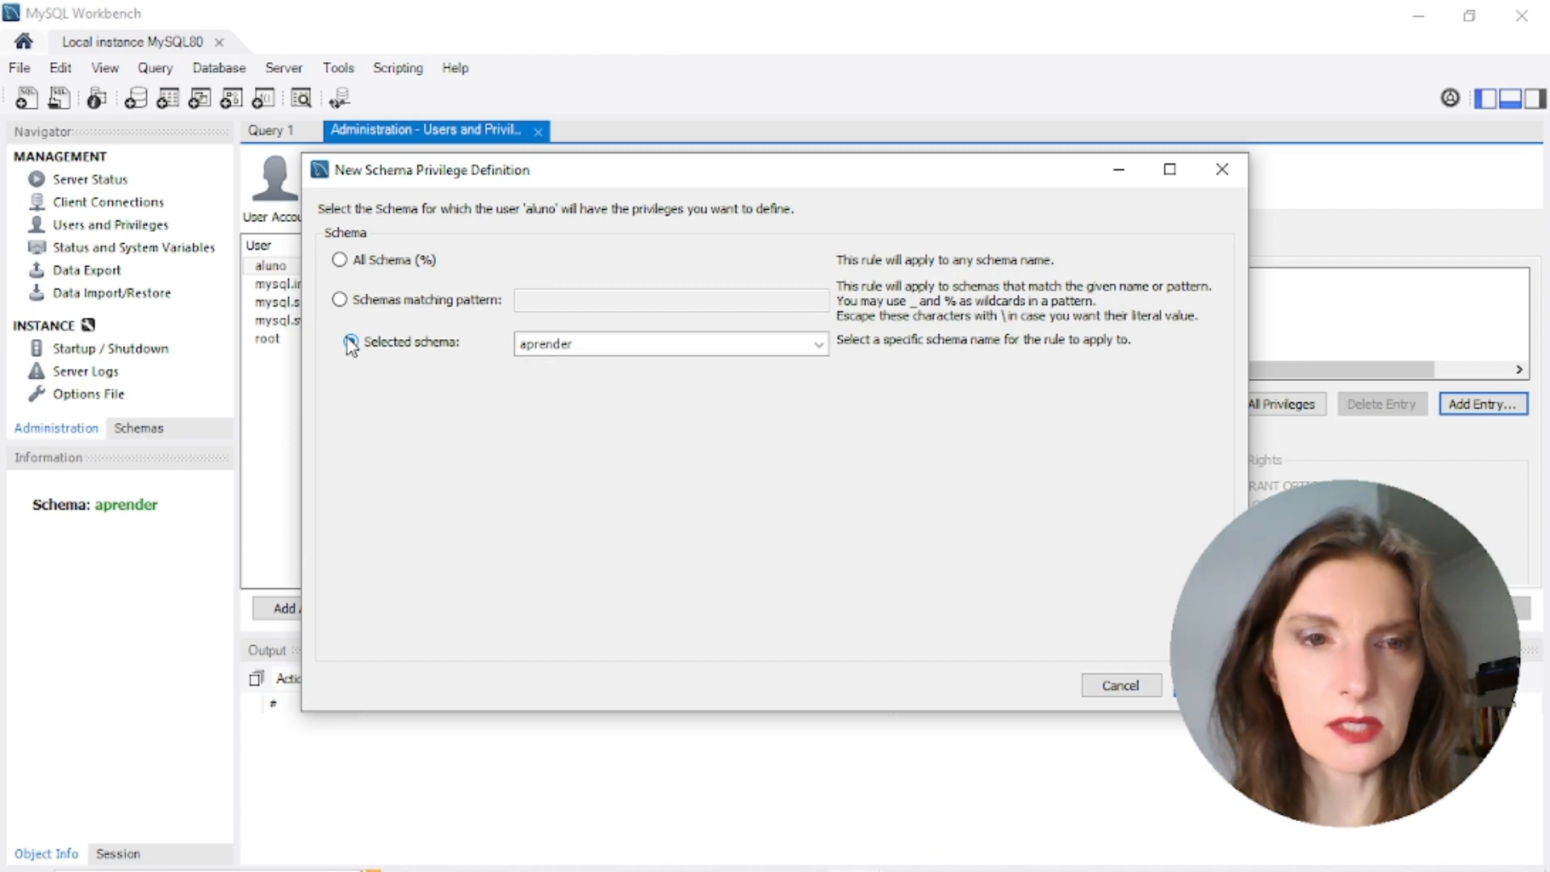
click(710, 344)
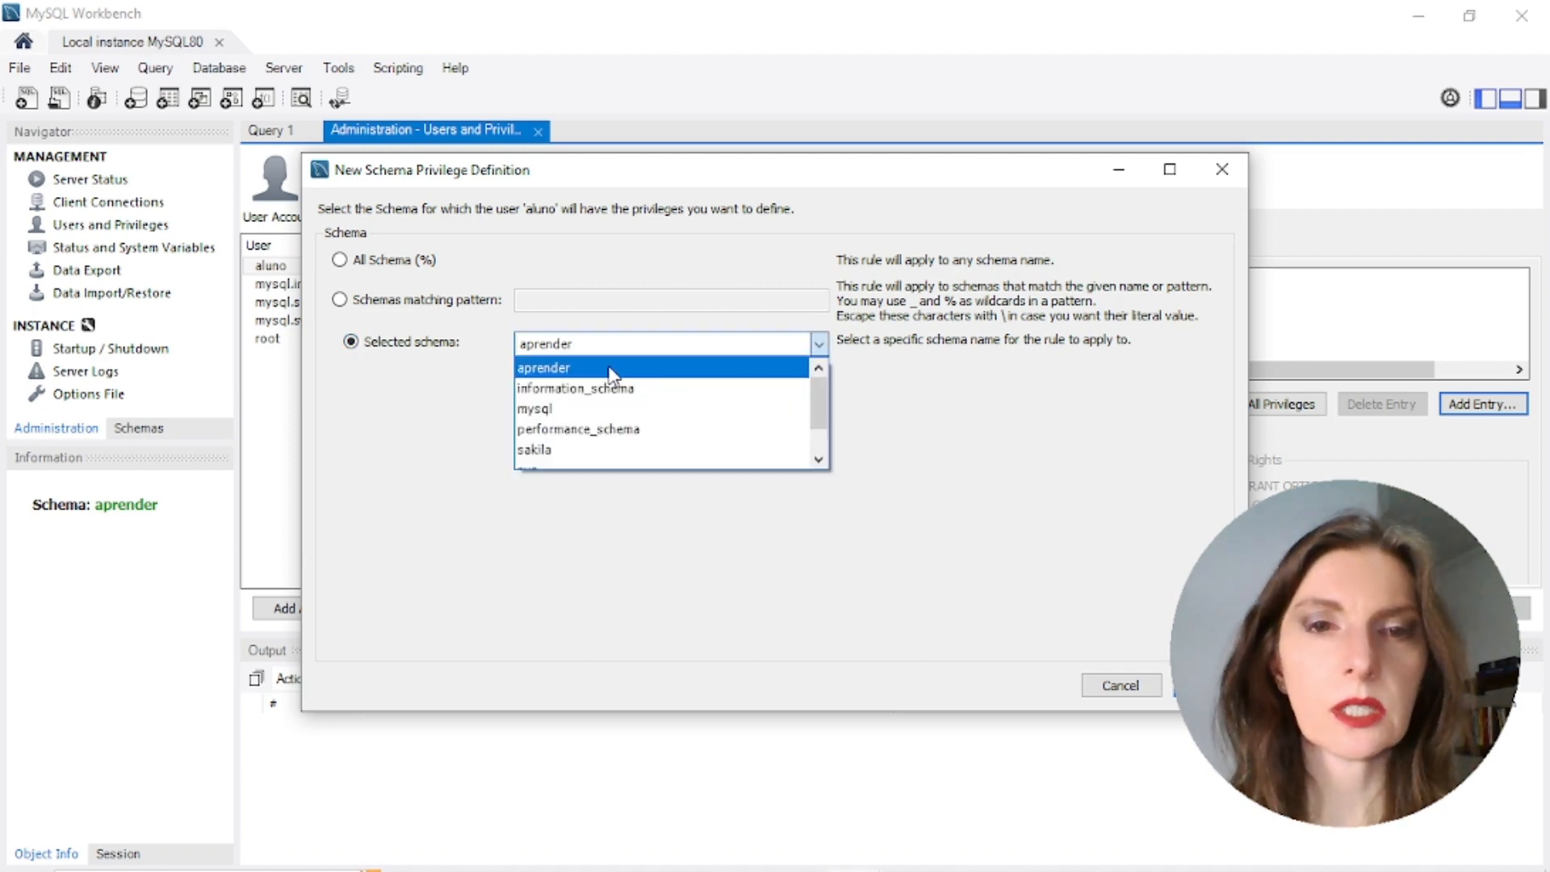
drag(825, 406, 827, 462)
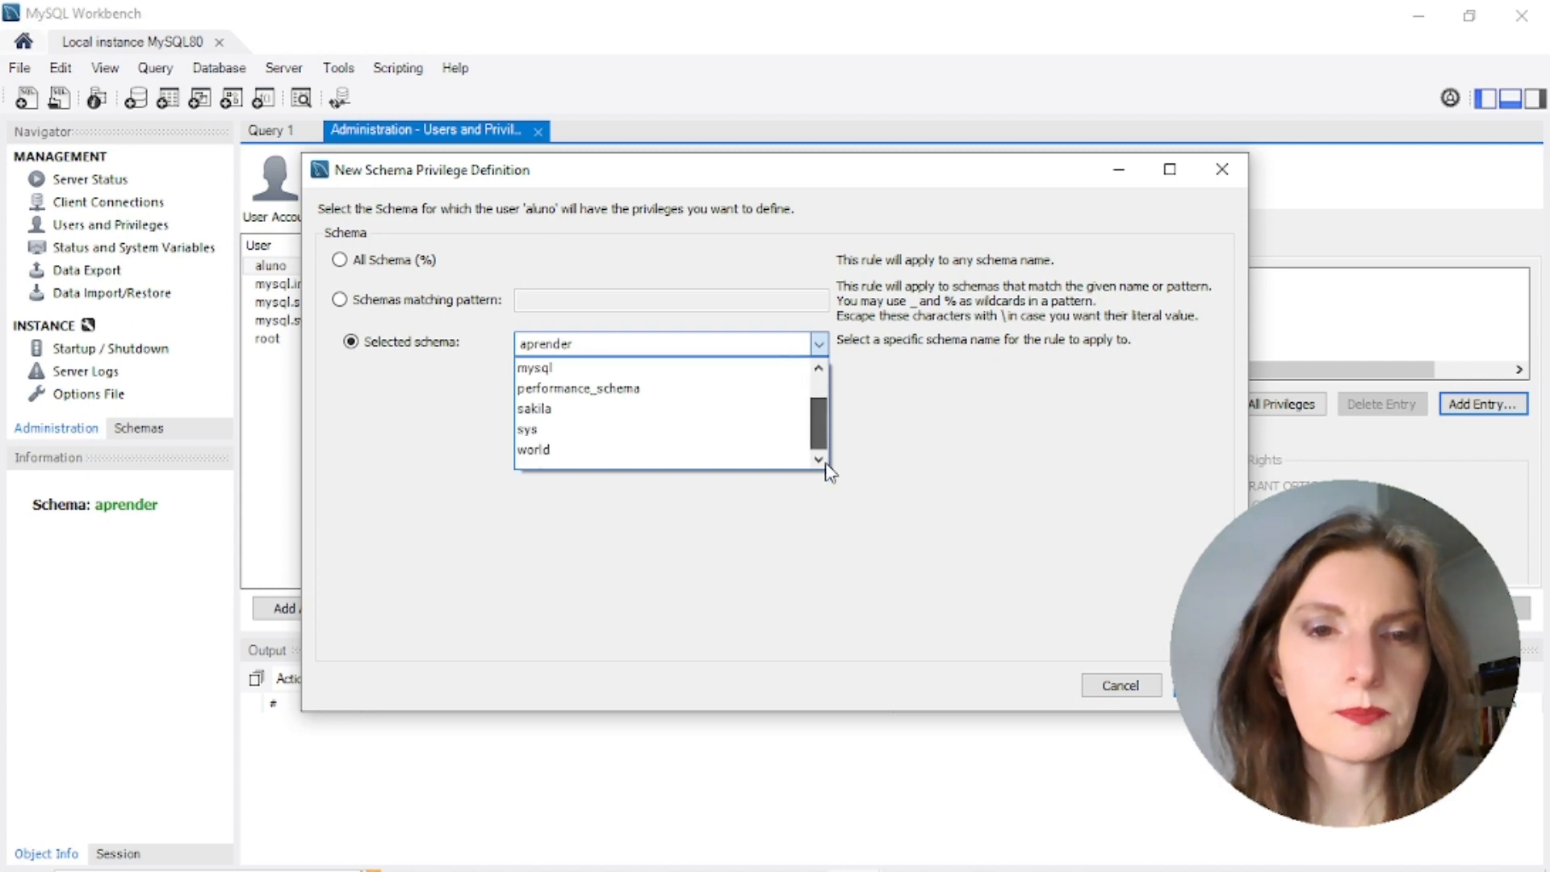
click(592, 451)
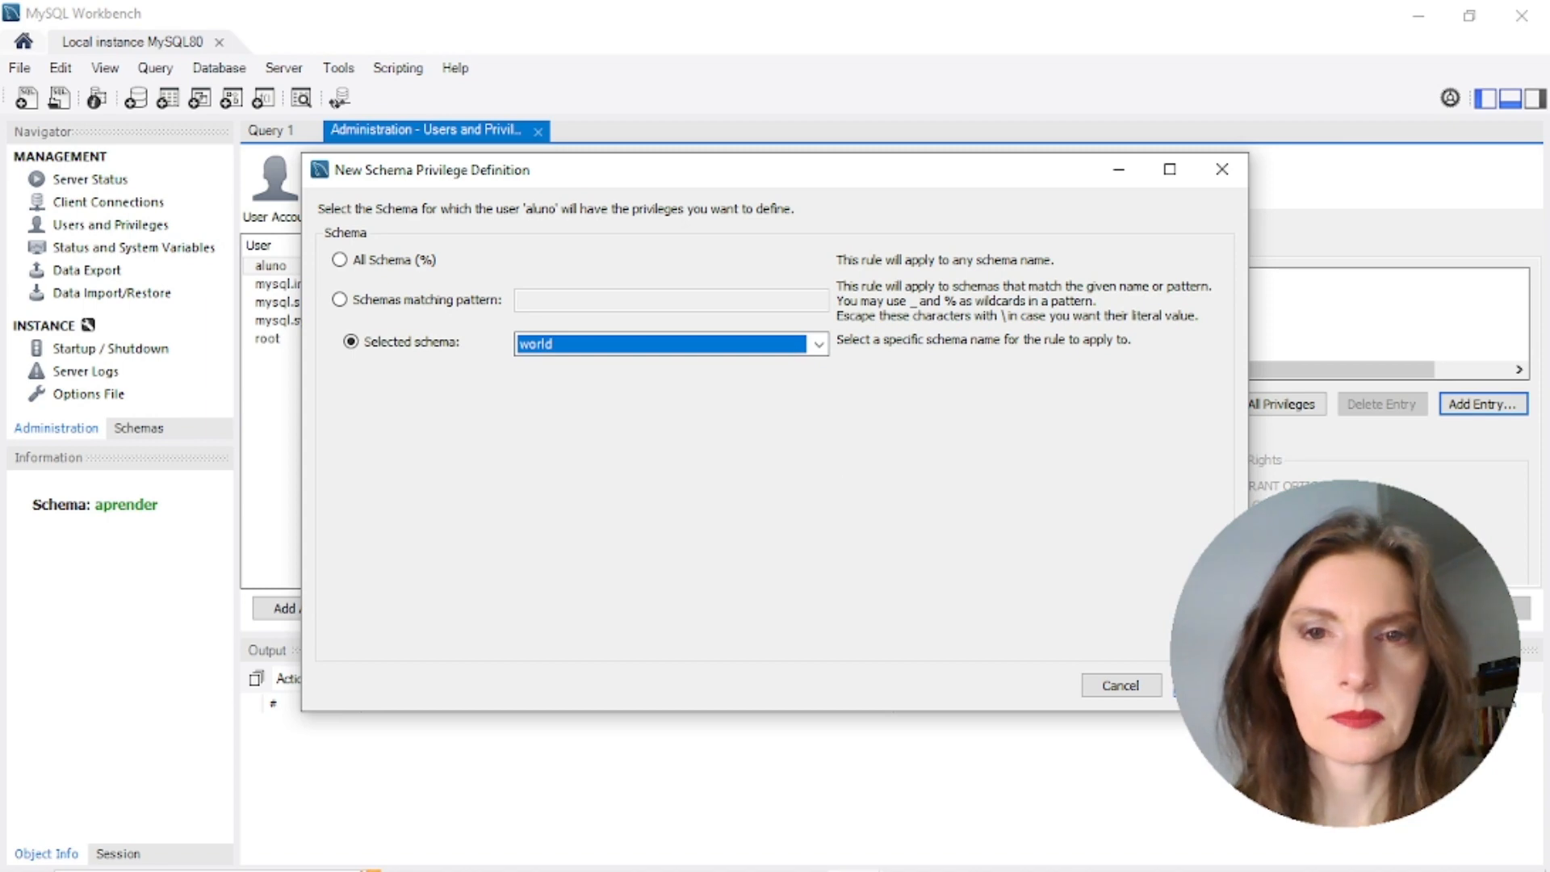
click(1204, 685)
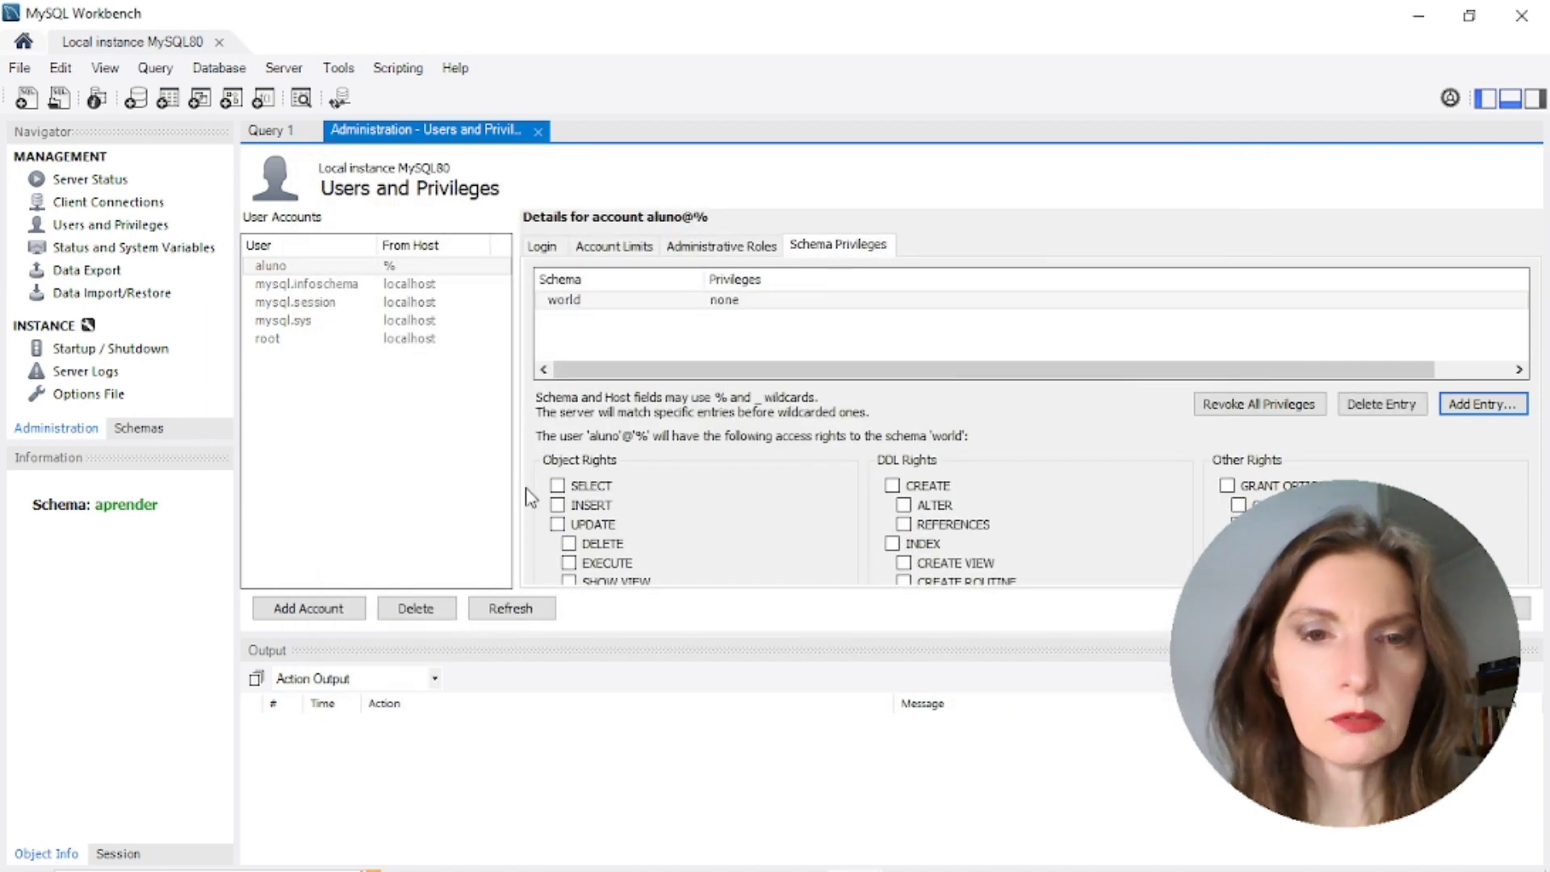
Grant aluno SELECT on world, apply, and confirm the world entry lists SELECT
click(557, 485)
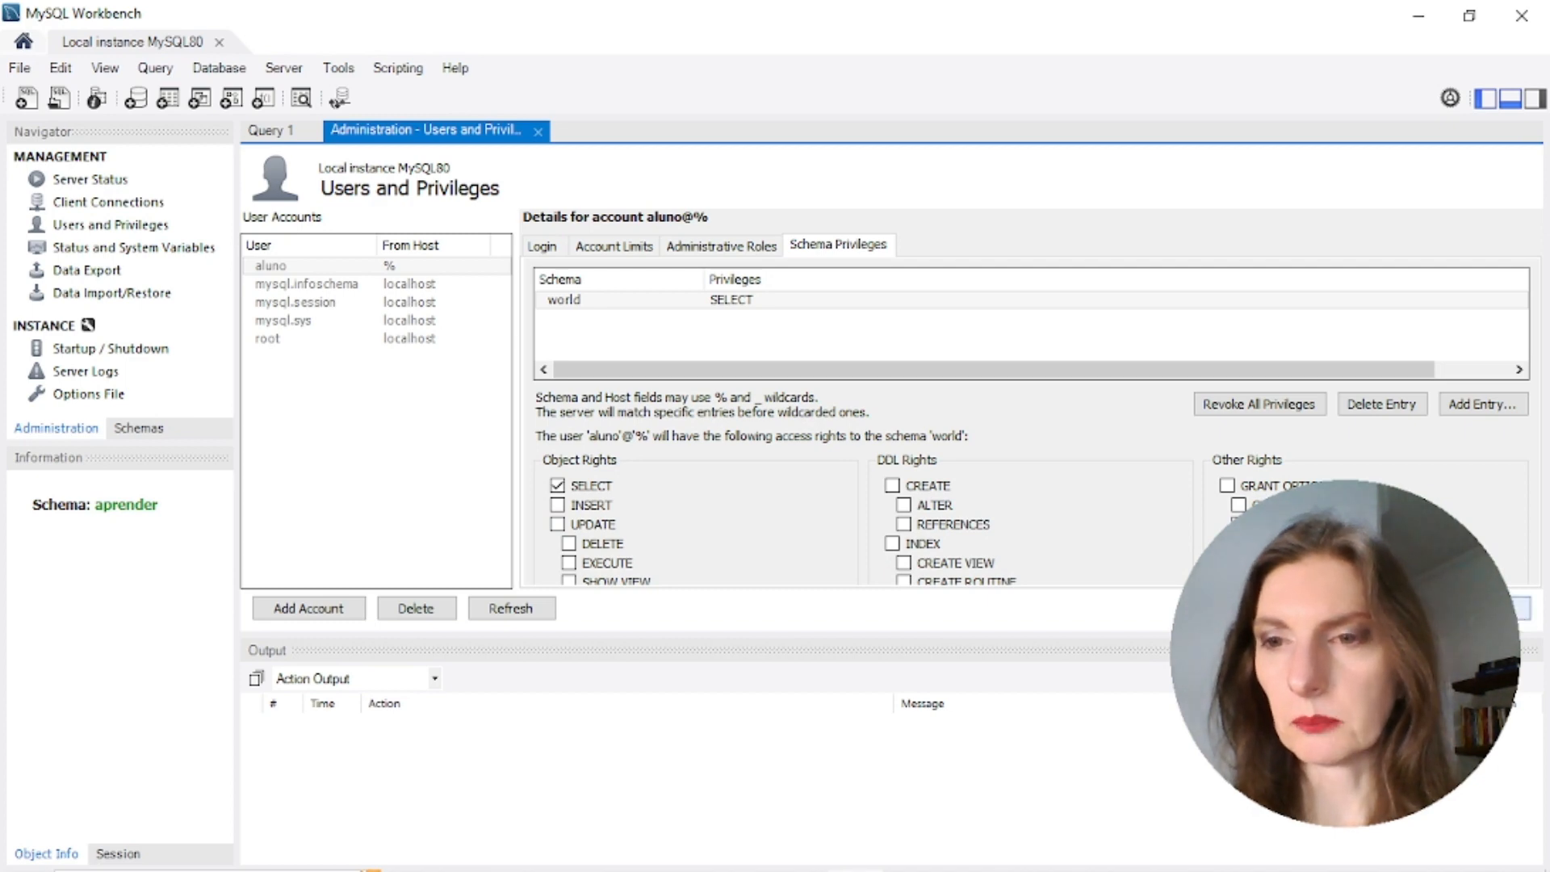
click(1524, 608)
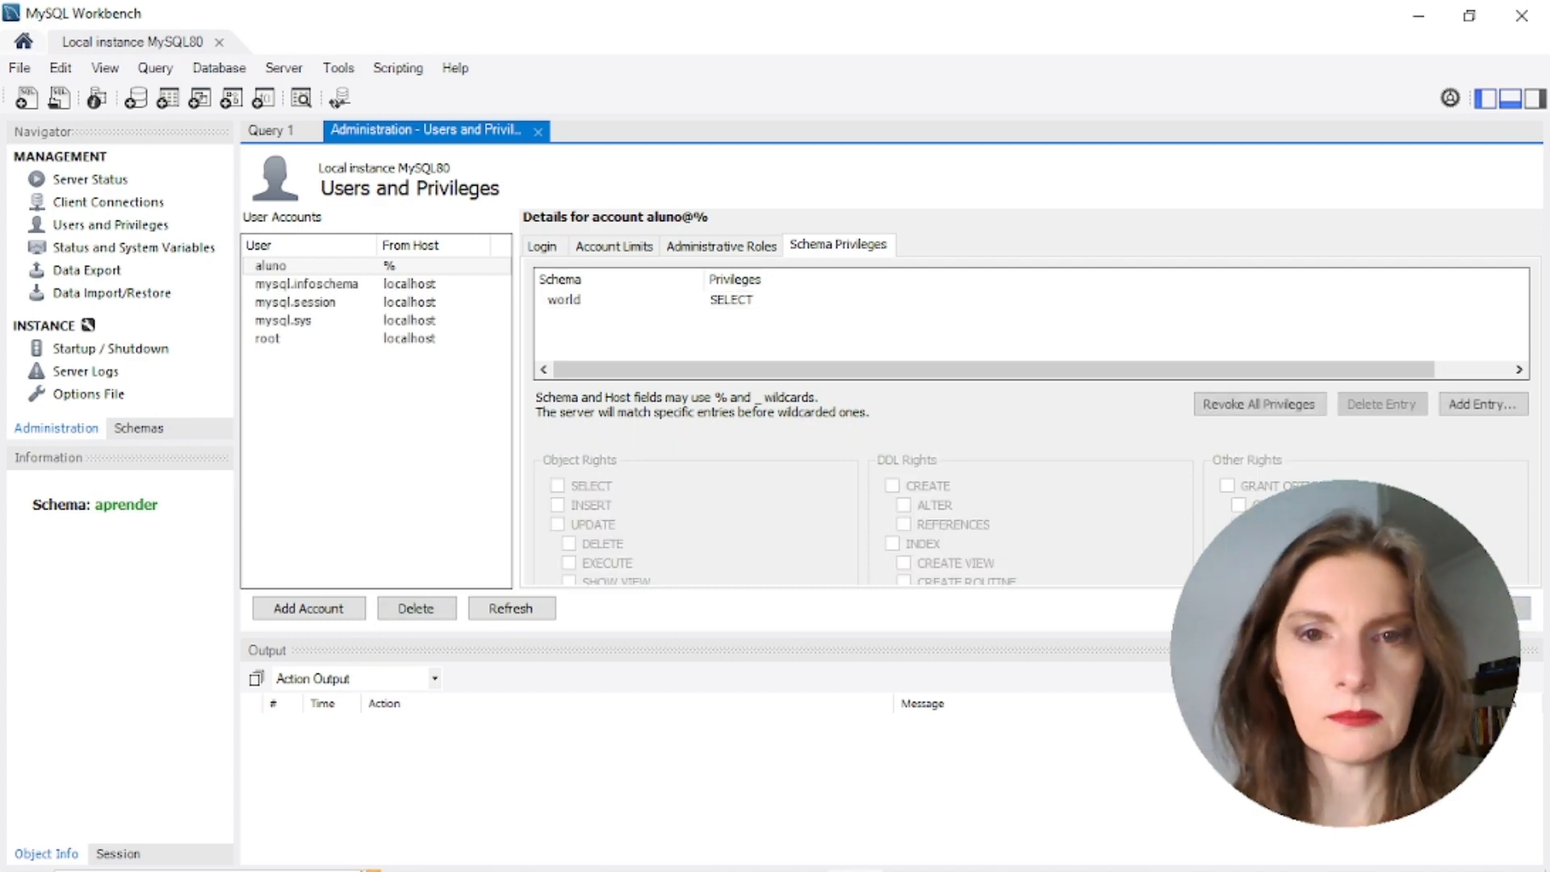
click(580, 302)
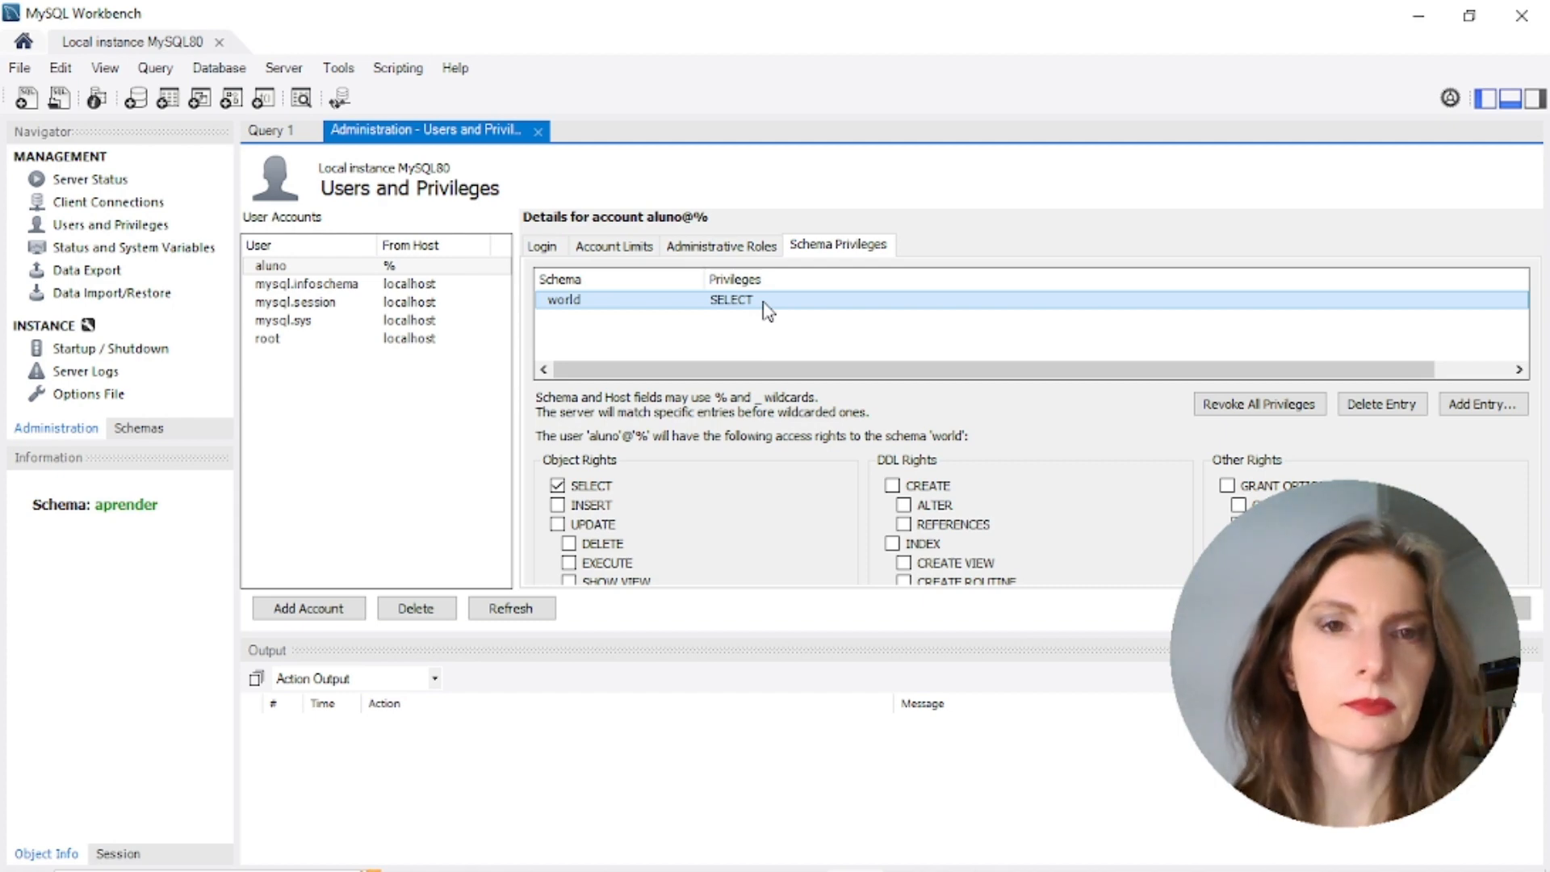
Close the Users and Privileges and Query 1 tabs and return to the Home connections list
click(538, 132)
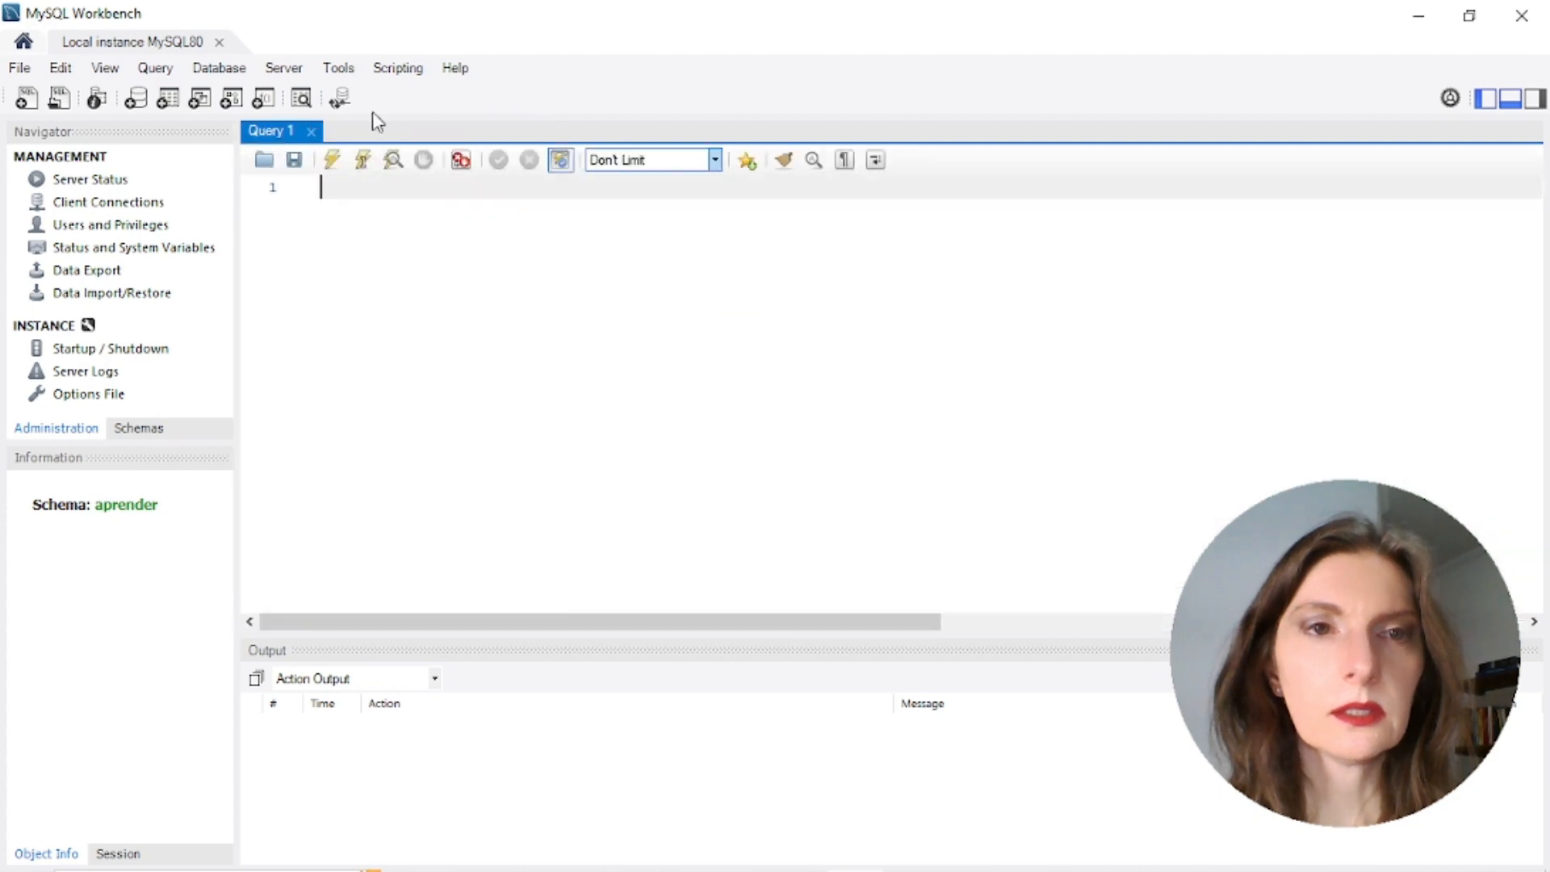
click(312, 132)
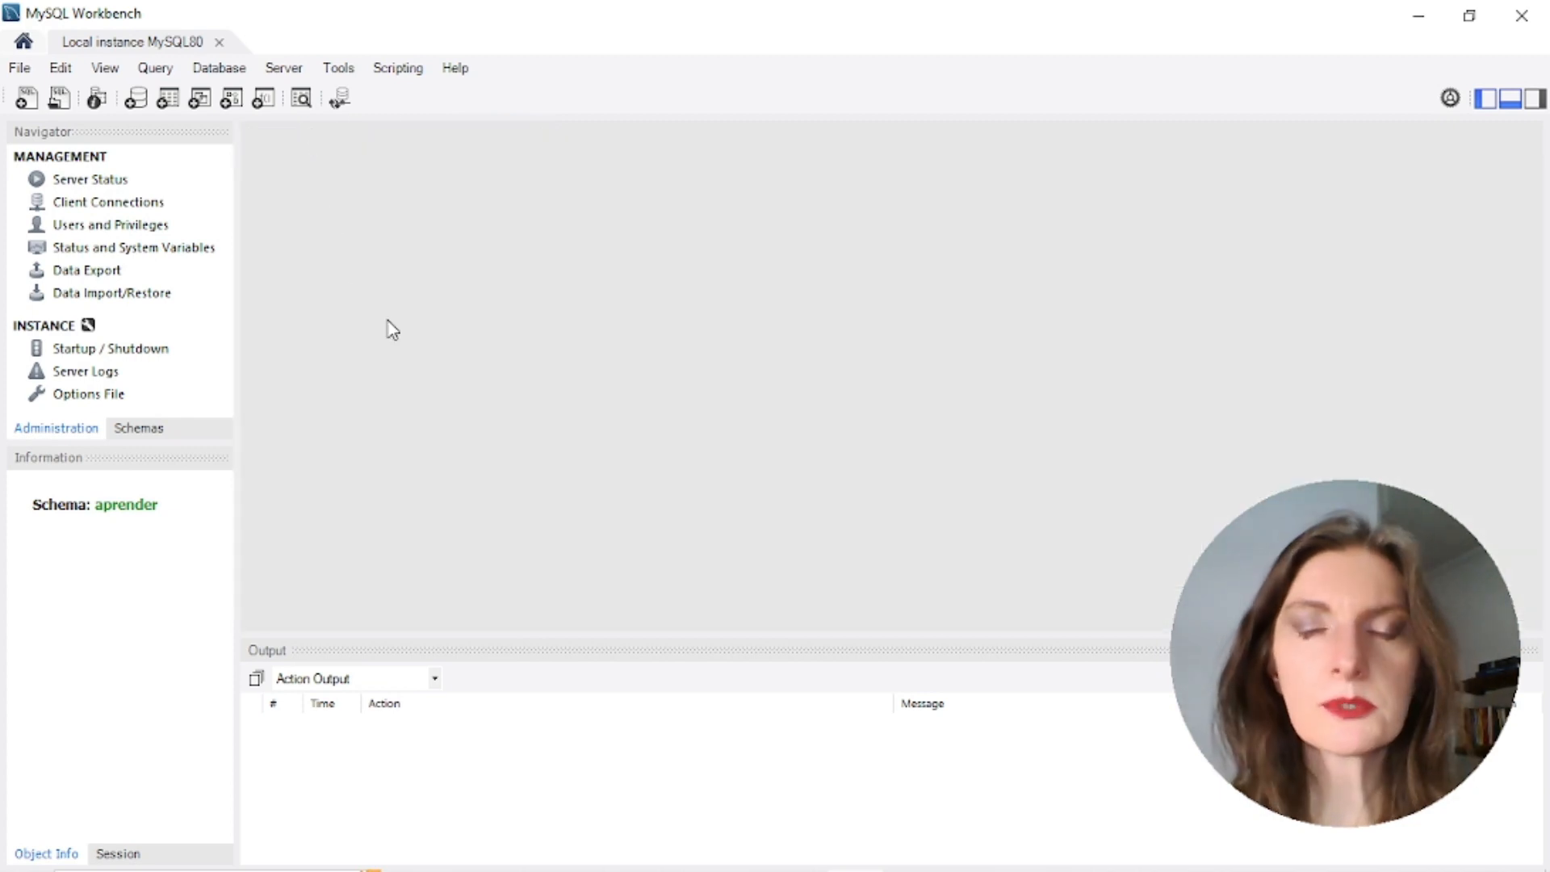
click(23, 44)
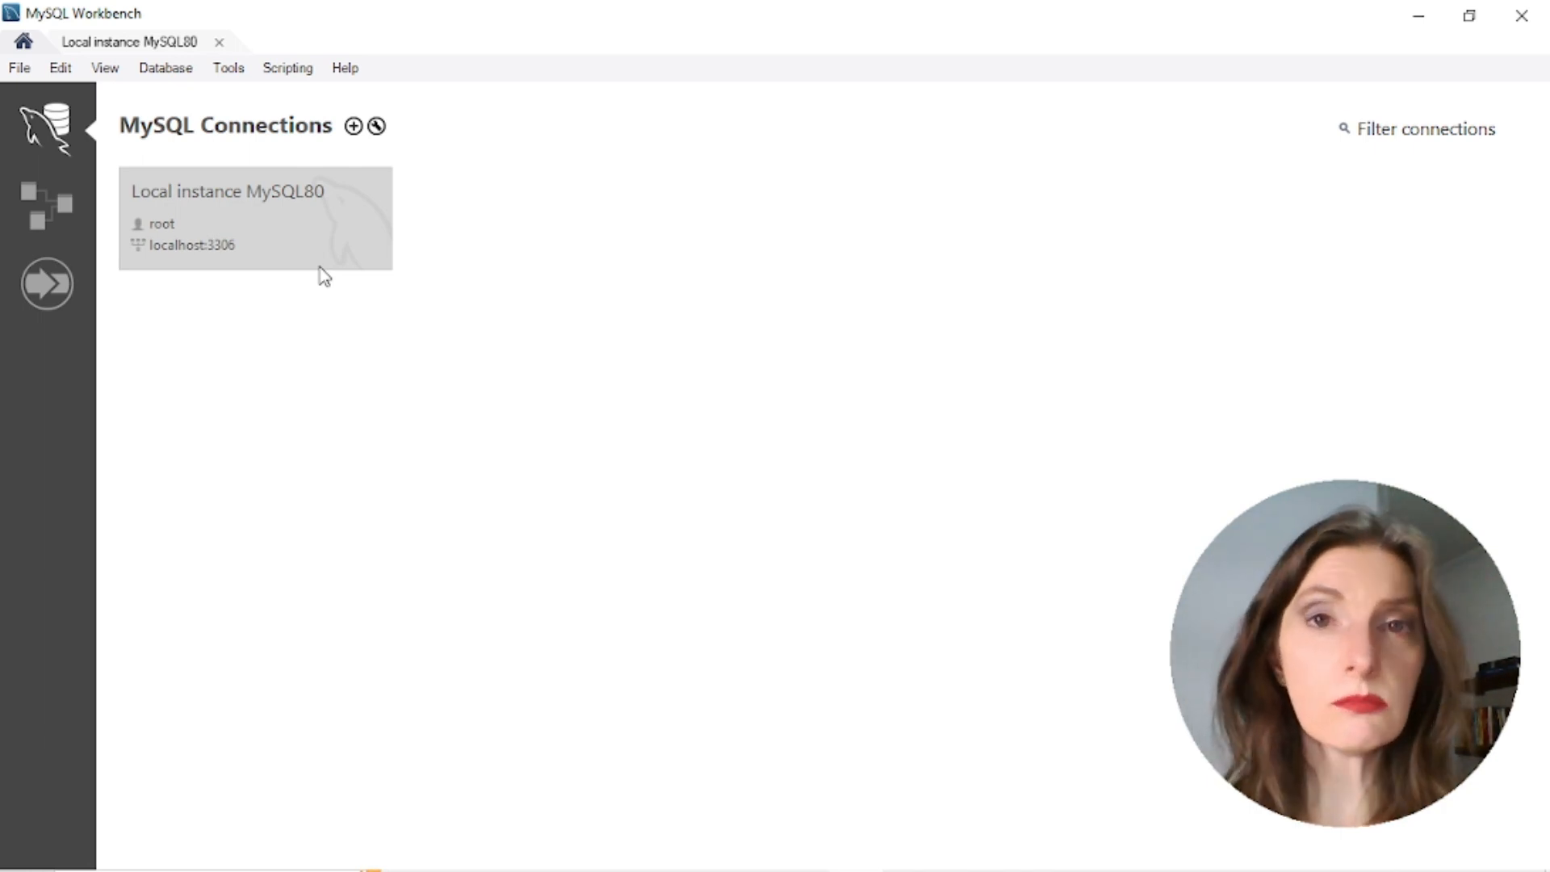
Set up a new connection named estudos on 127.0.0.1:3306, changing the username to aluno
click(355, 126)
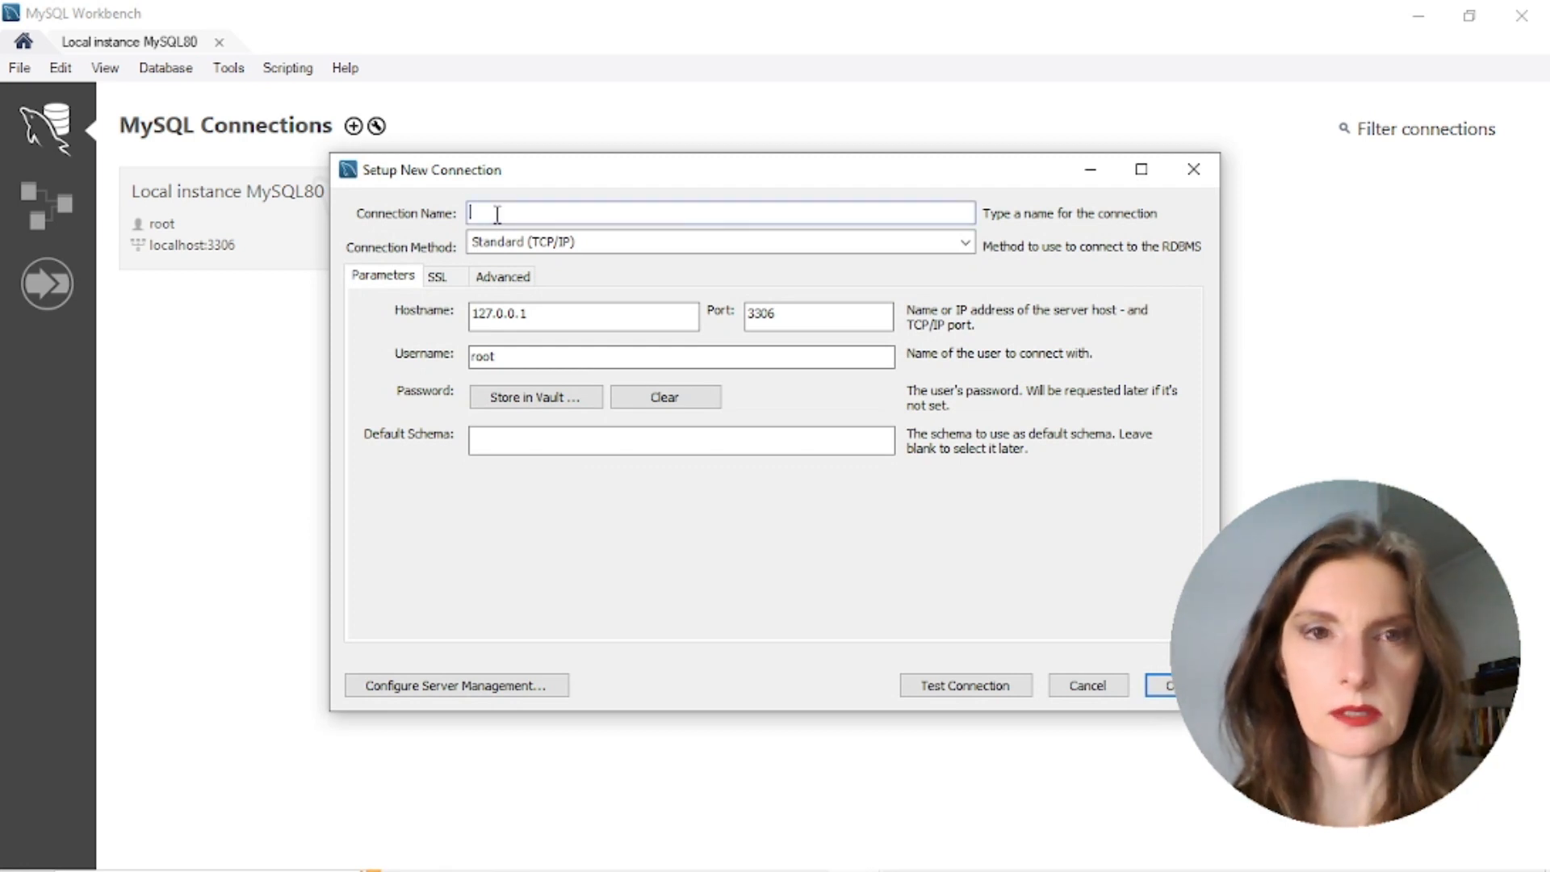
text(estudo)
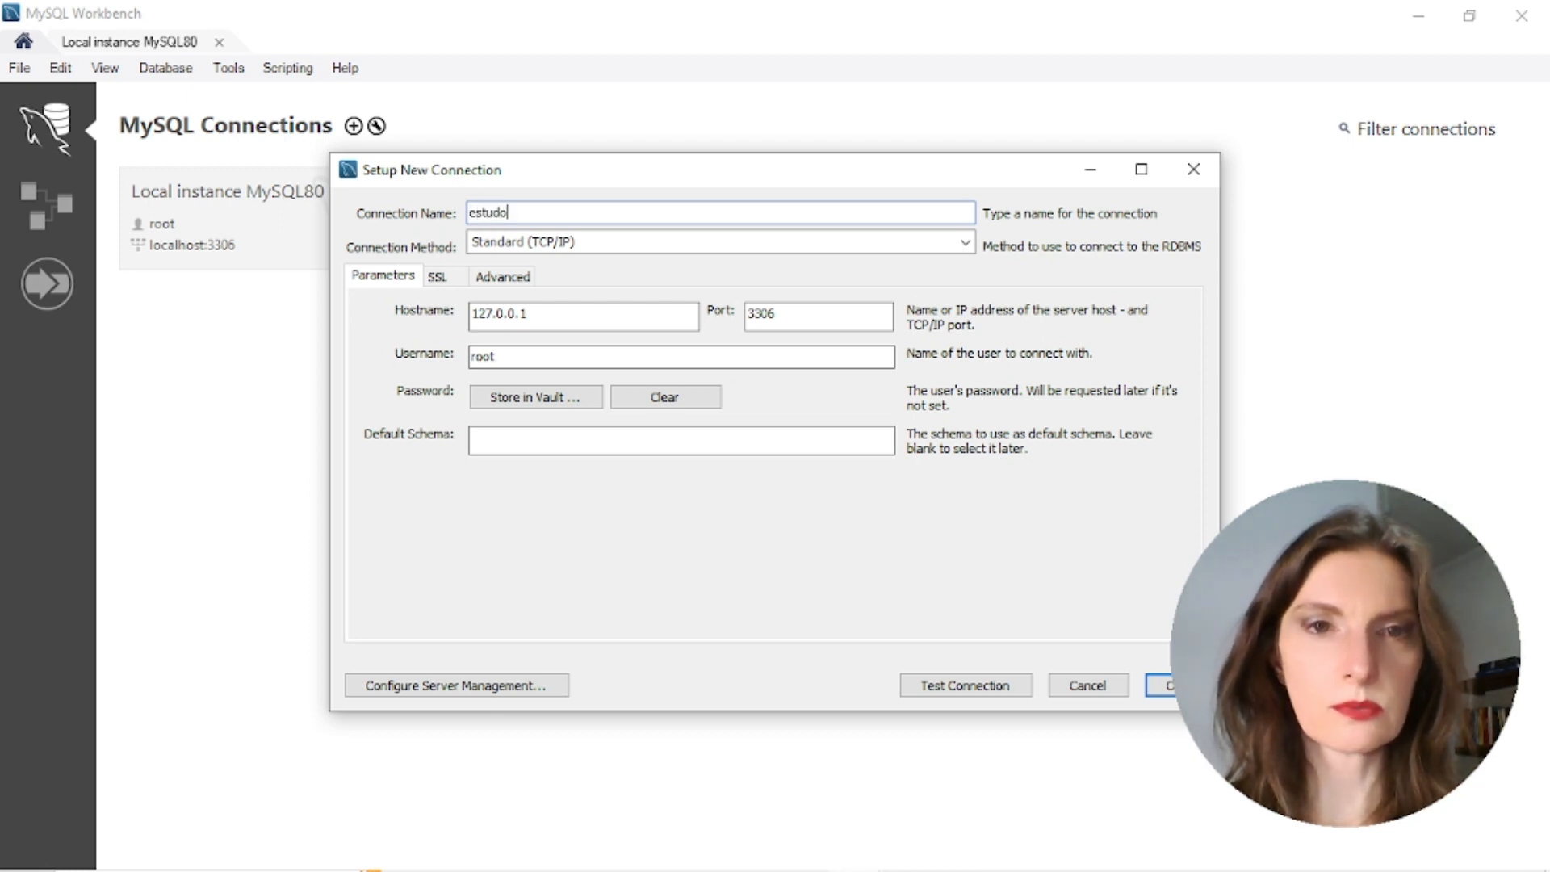
text(s)
double_click(578, 317)
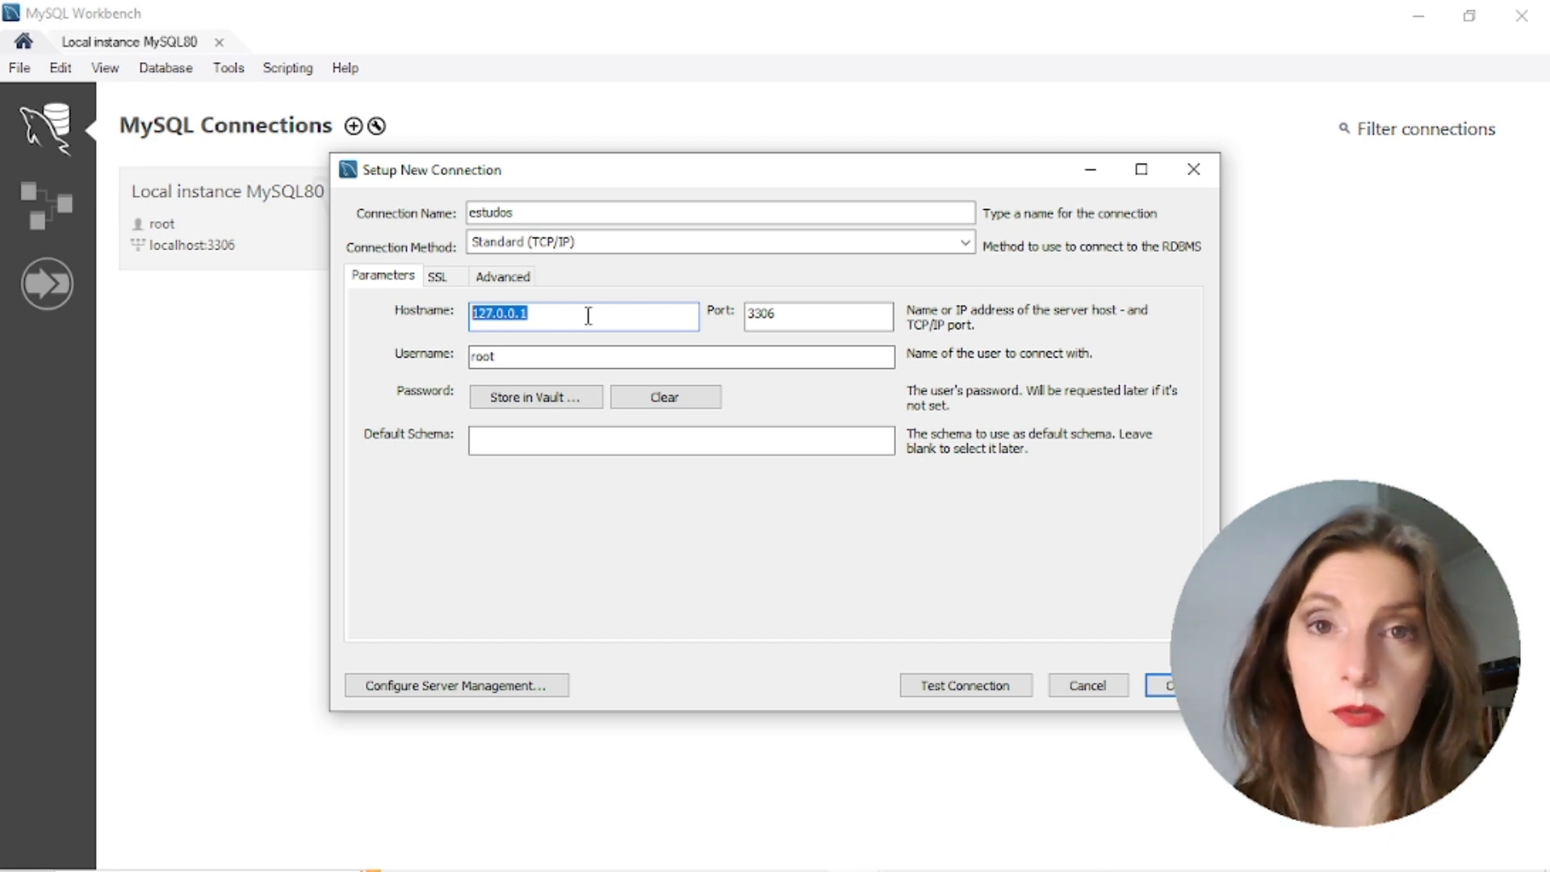
drag(543, 315, 436, 315)
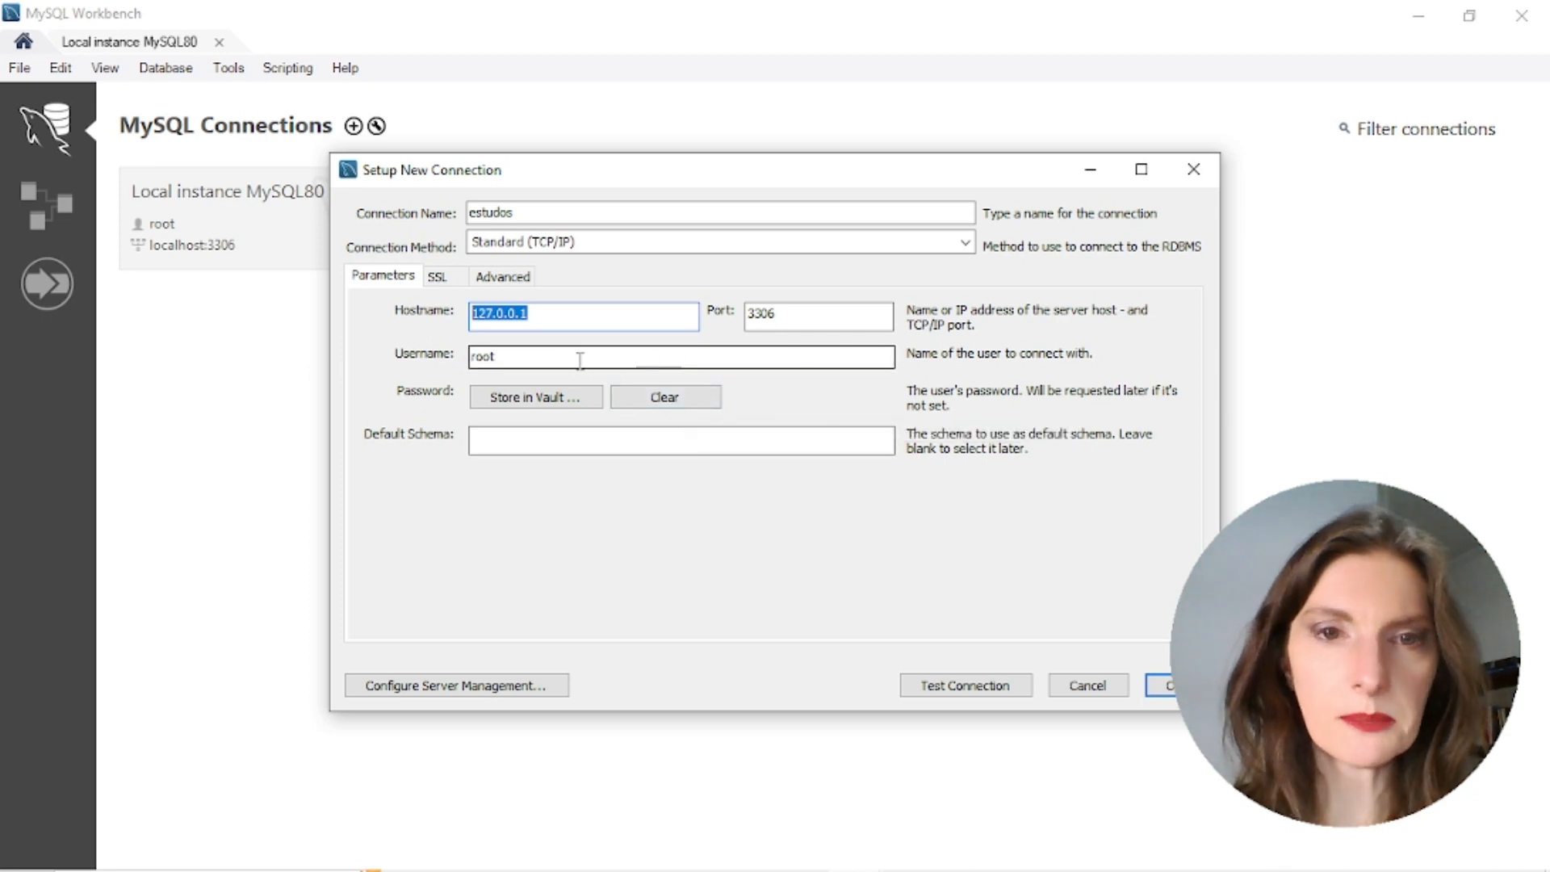
double_click(522, 360)
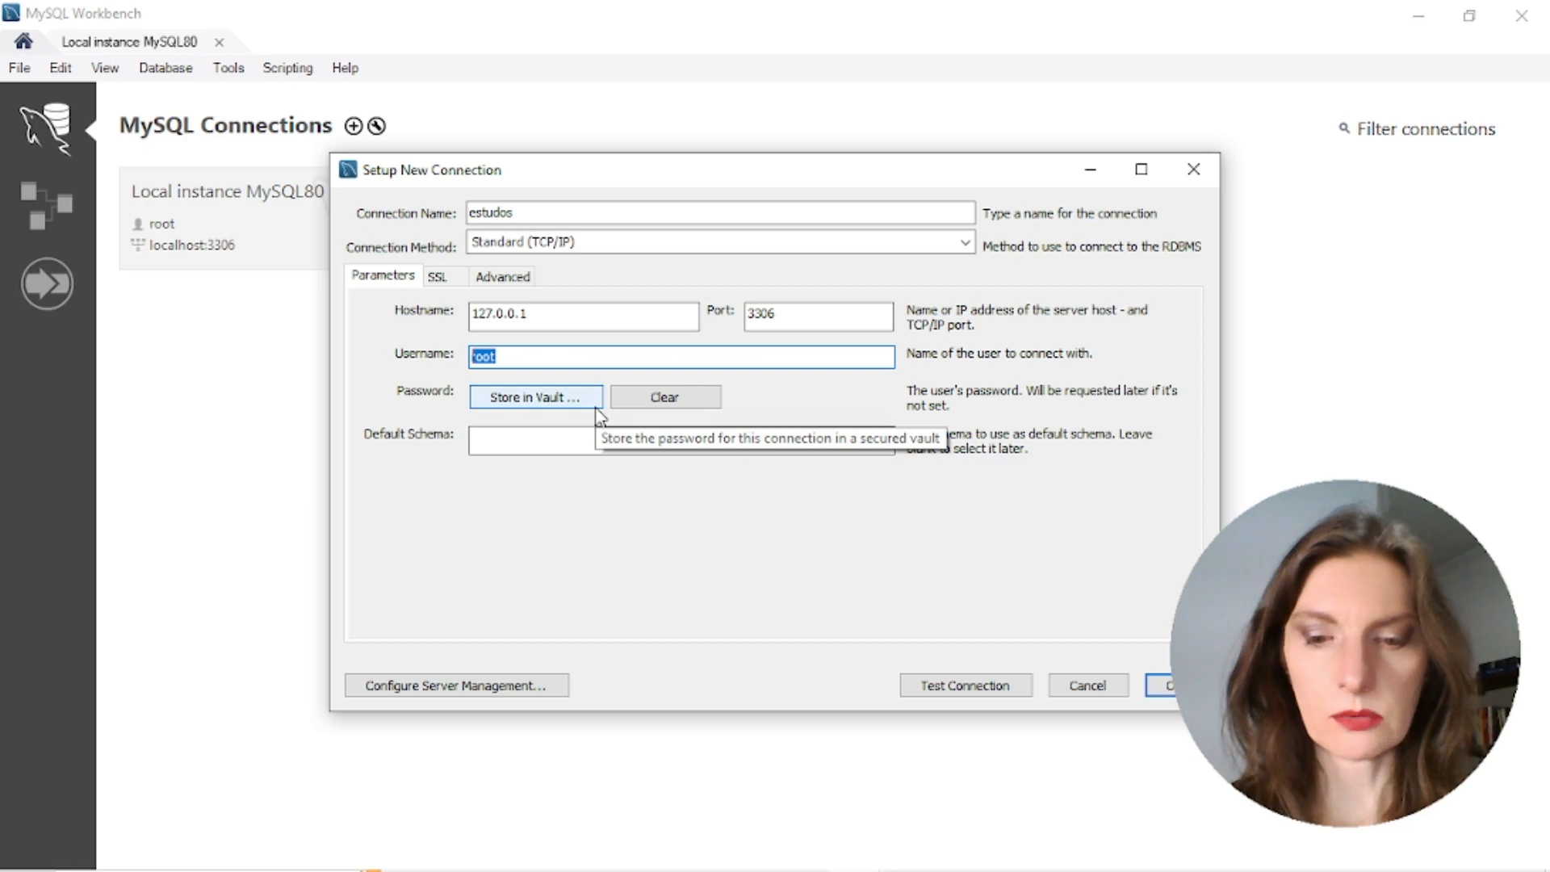
text(aluno)
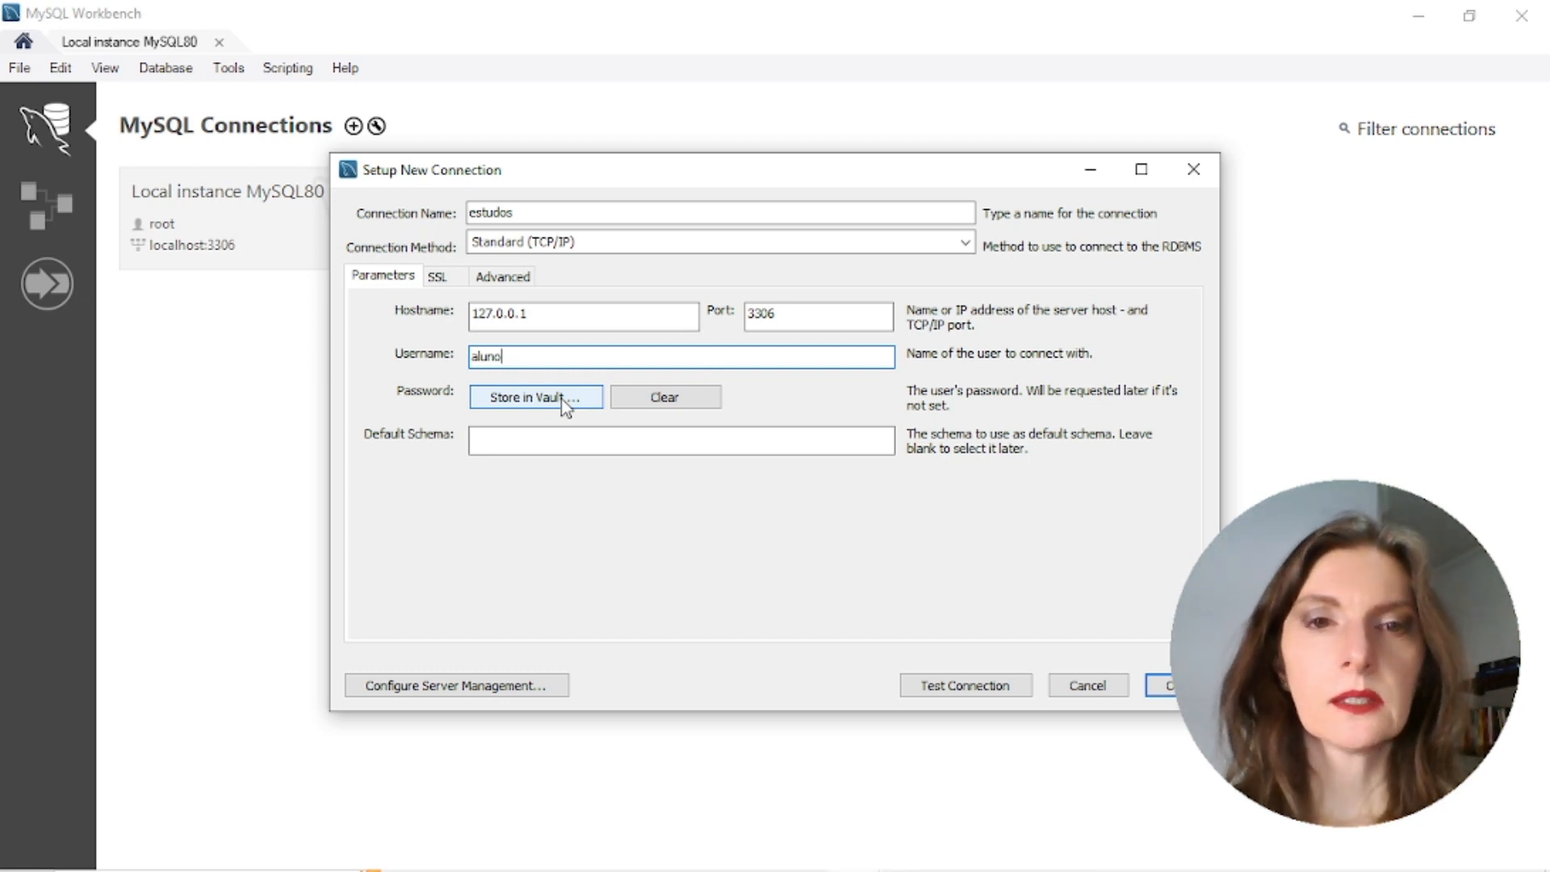
Test the estudos connection with aluno's password, then save the connection once it succeeds
click(965, 686)
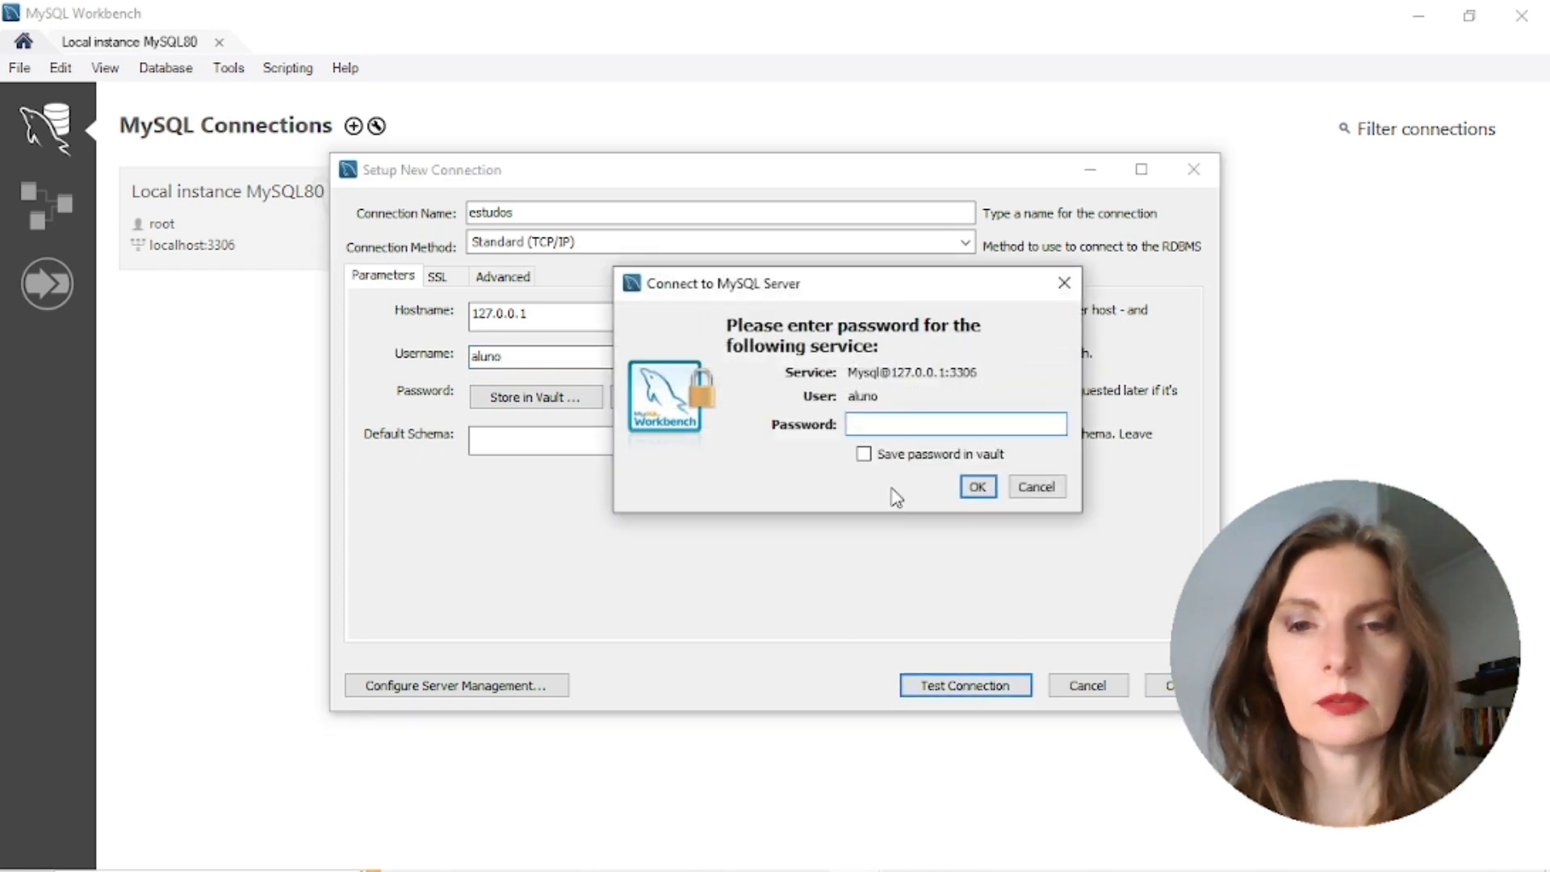
text(****)
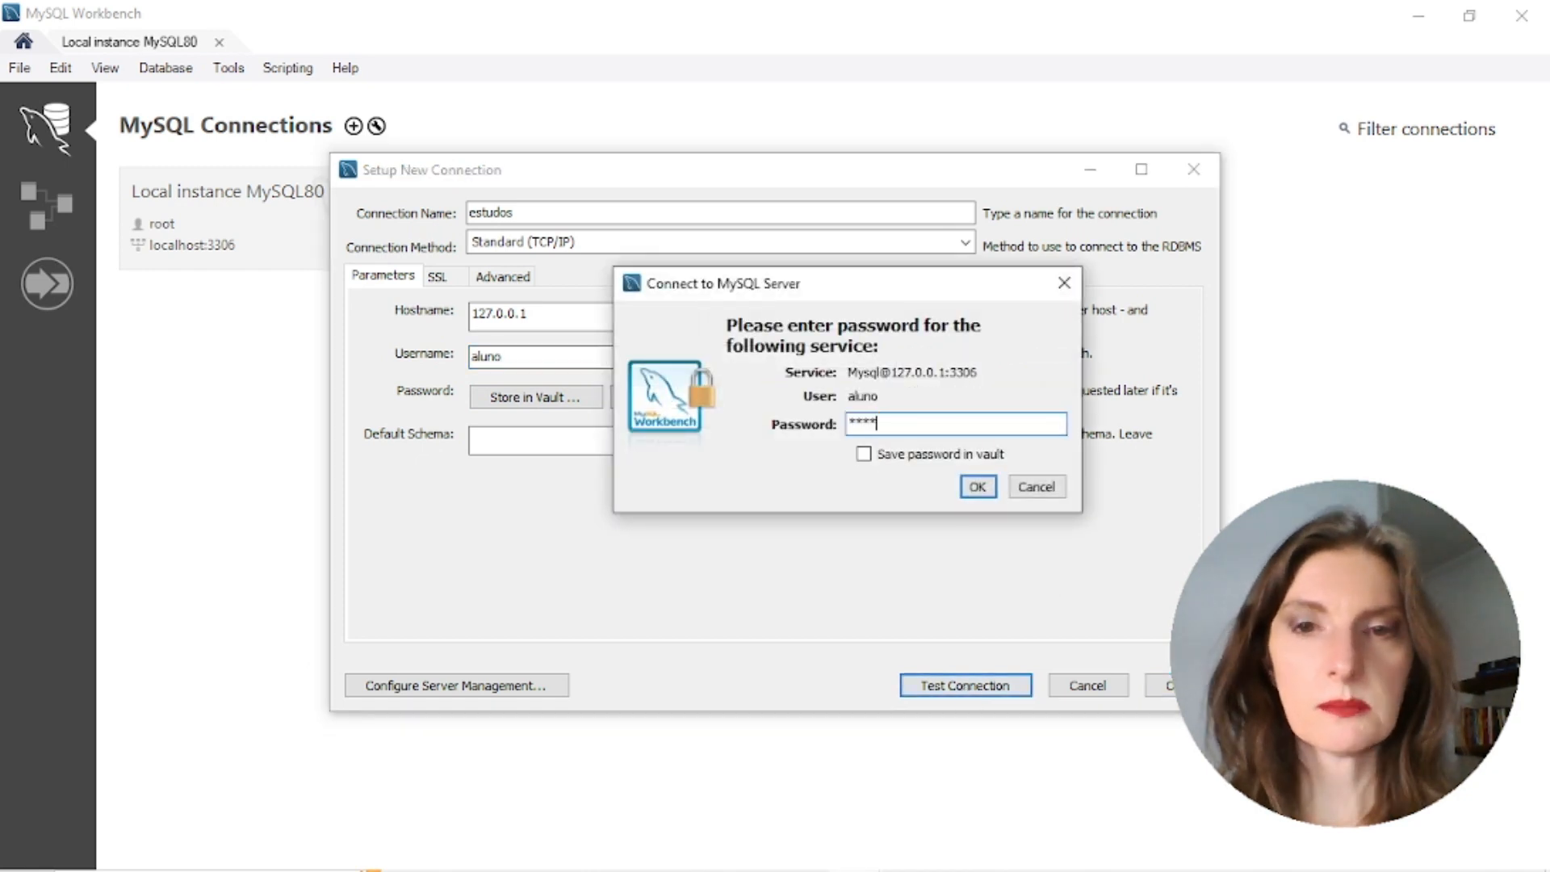
click(968, 481)
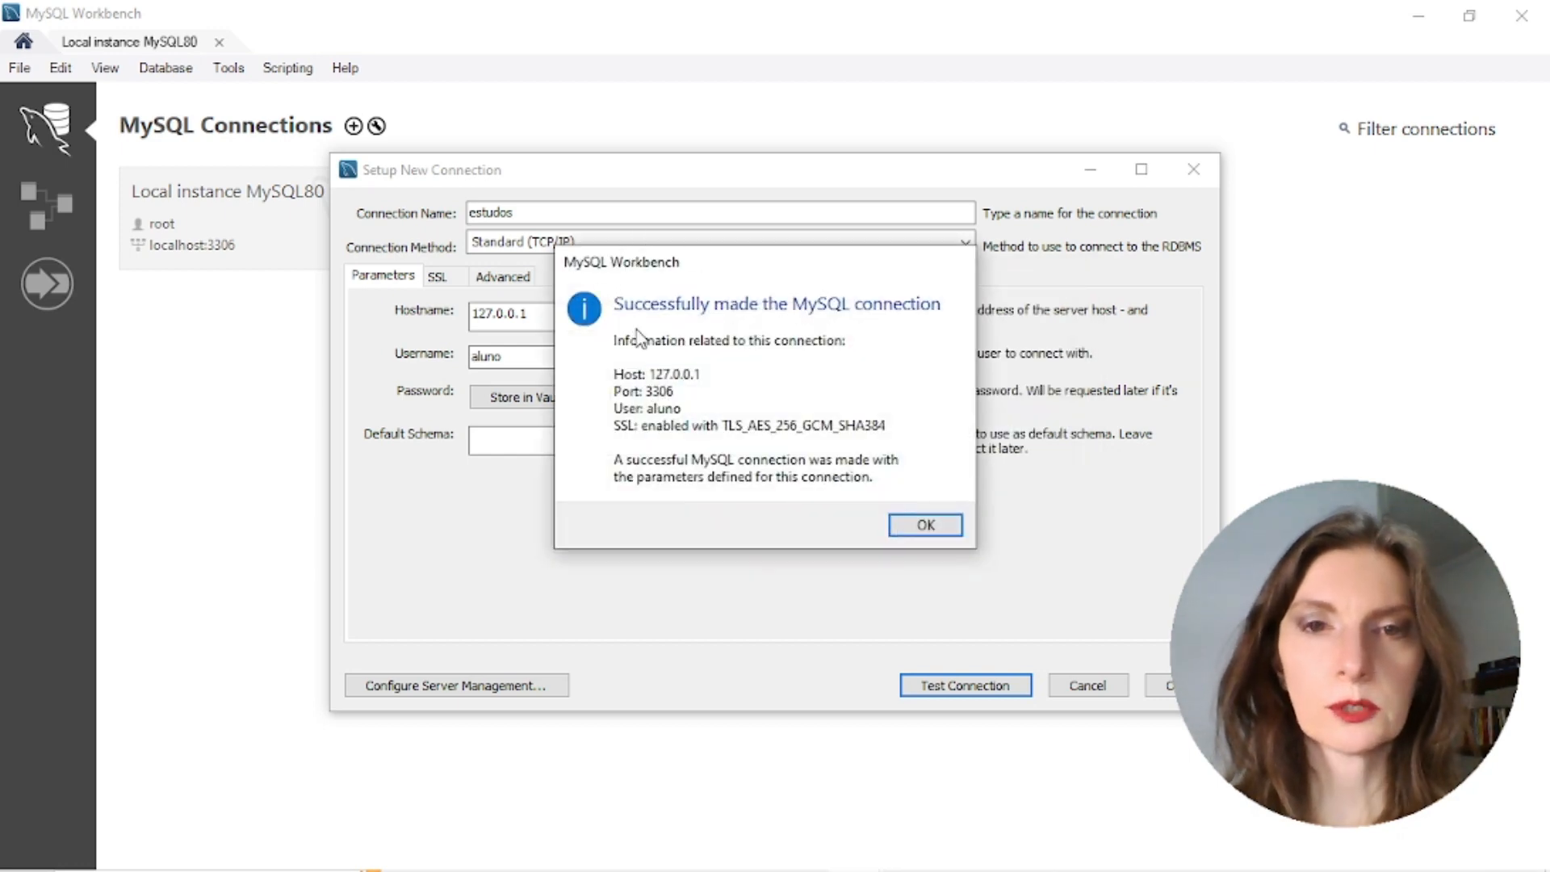
click(921, 526)
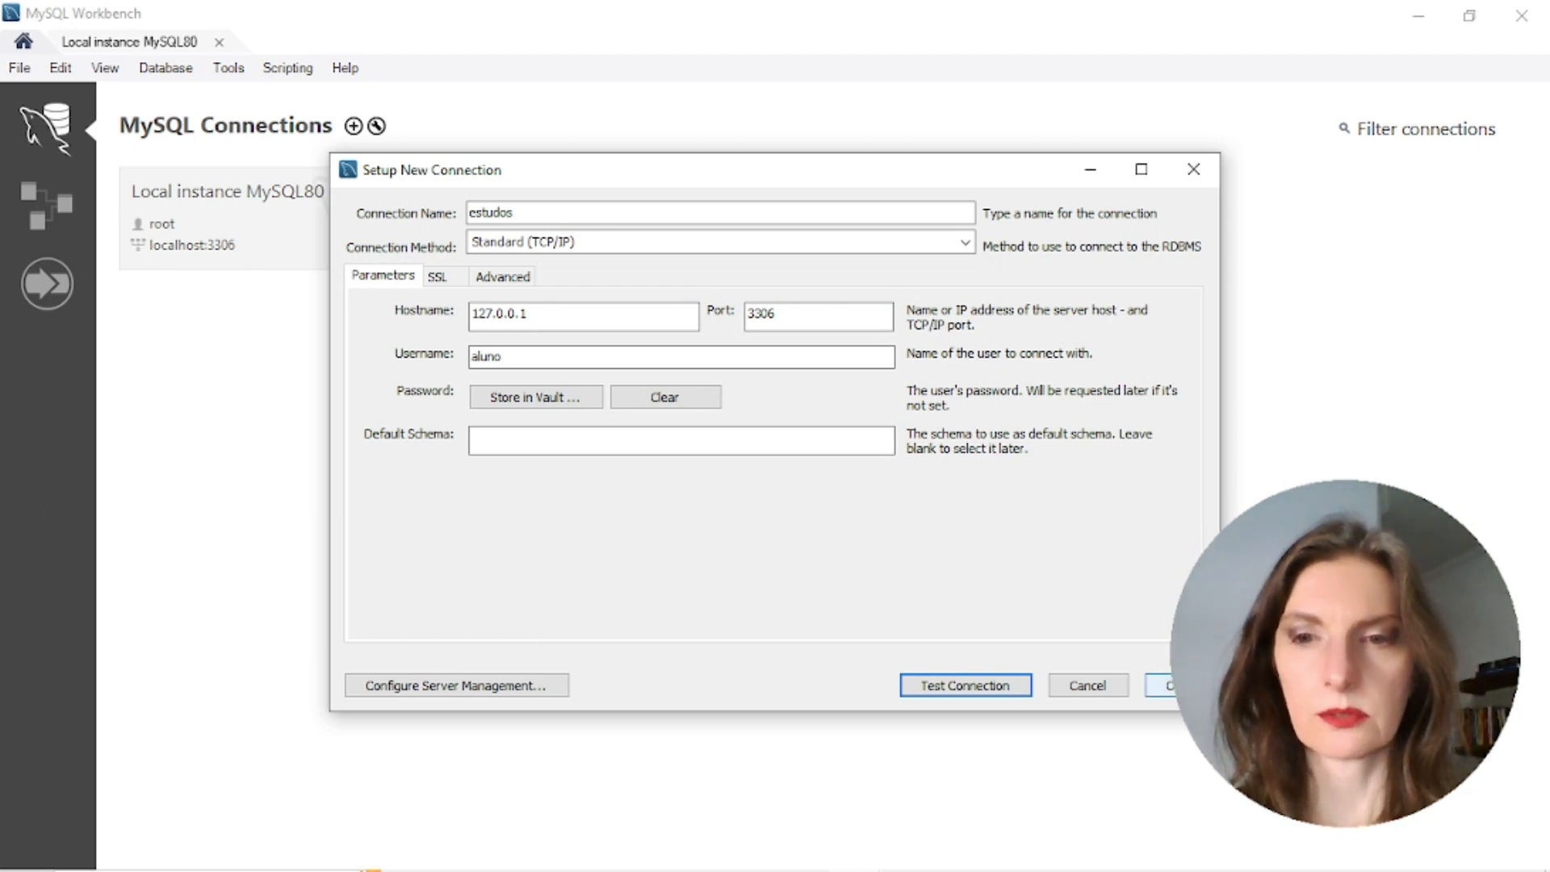
click(1179, 685)
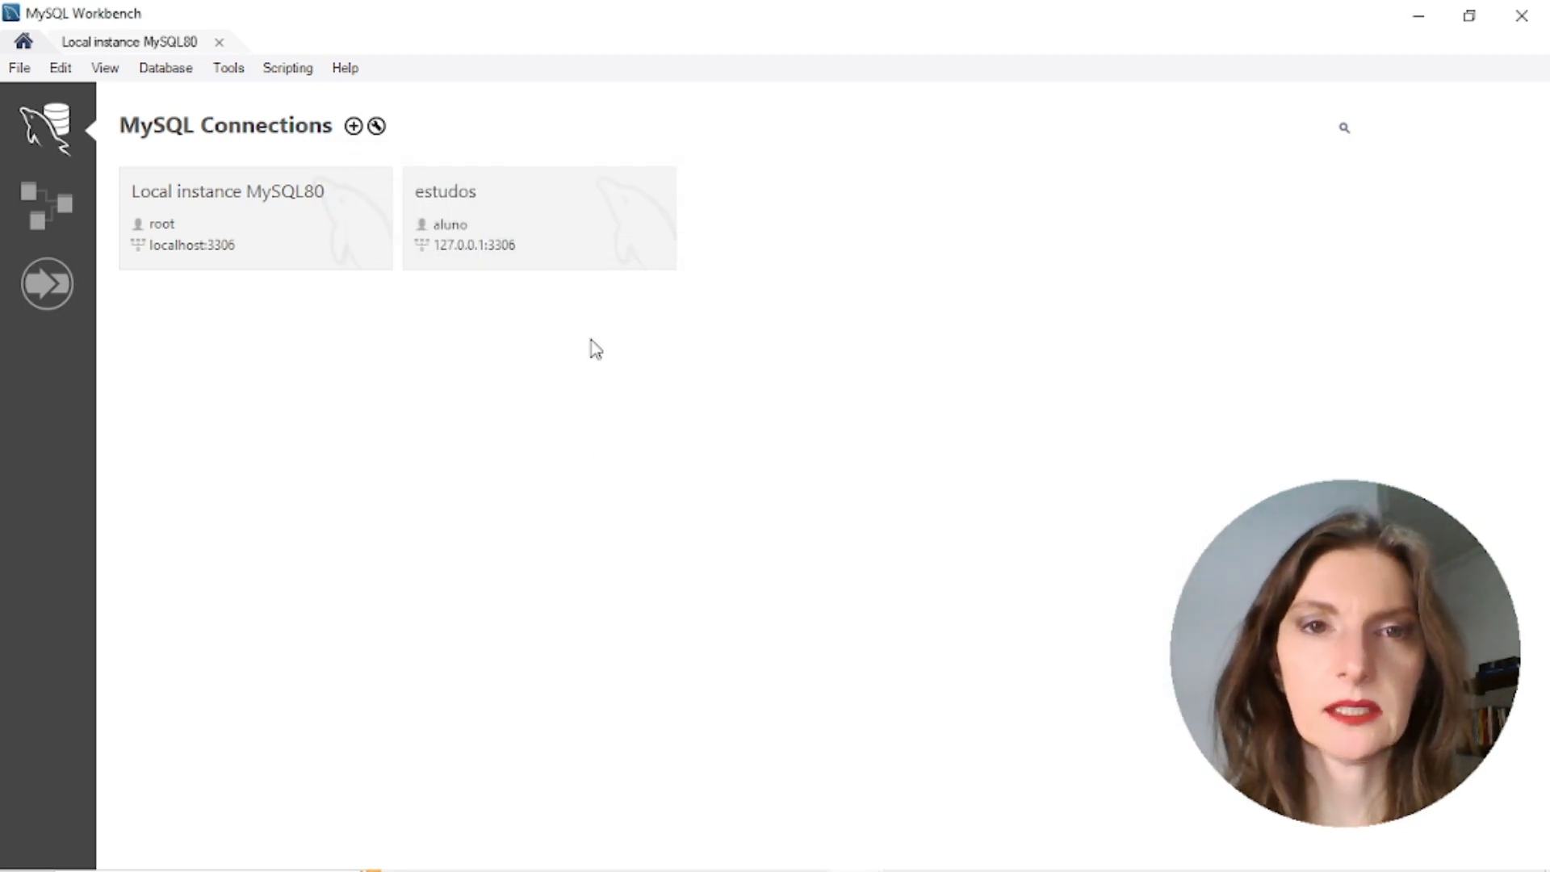
Open the estudos connection tile and sign in with aluno's password
click(567, 215)
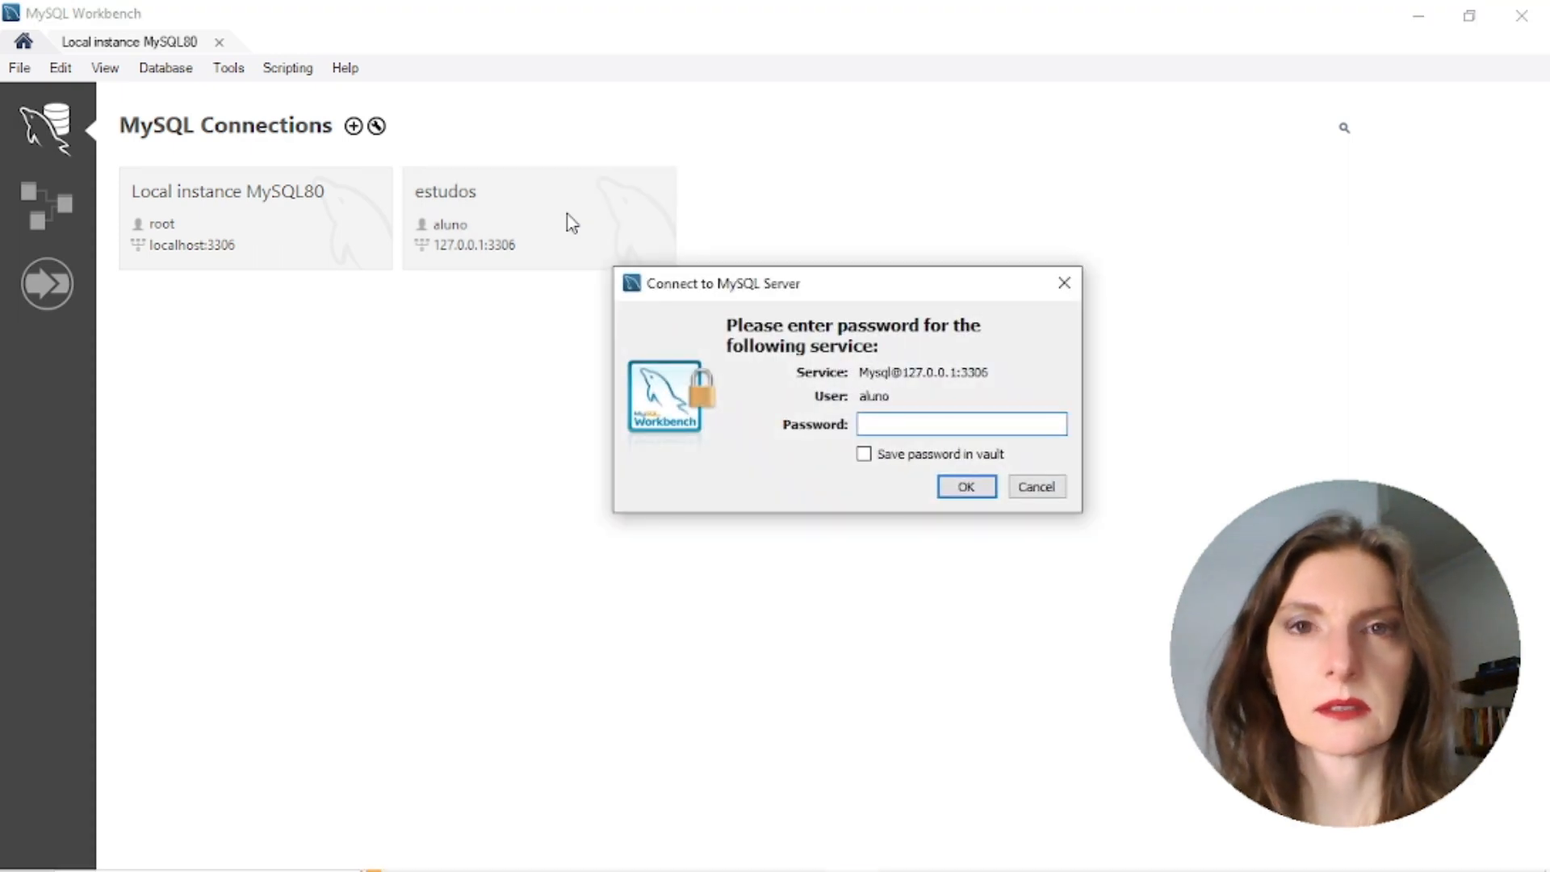
text(*)
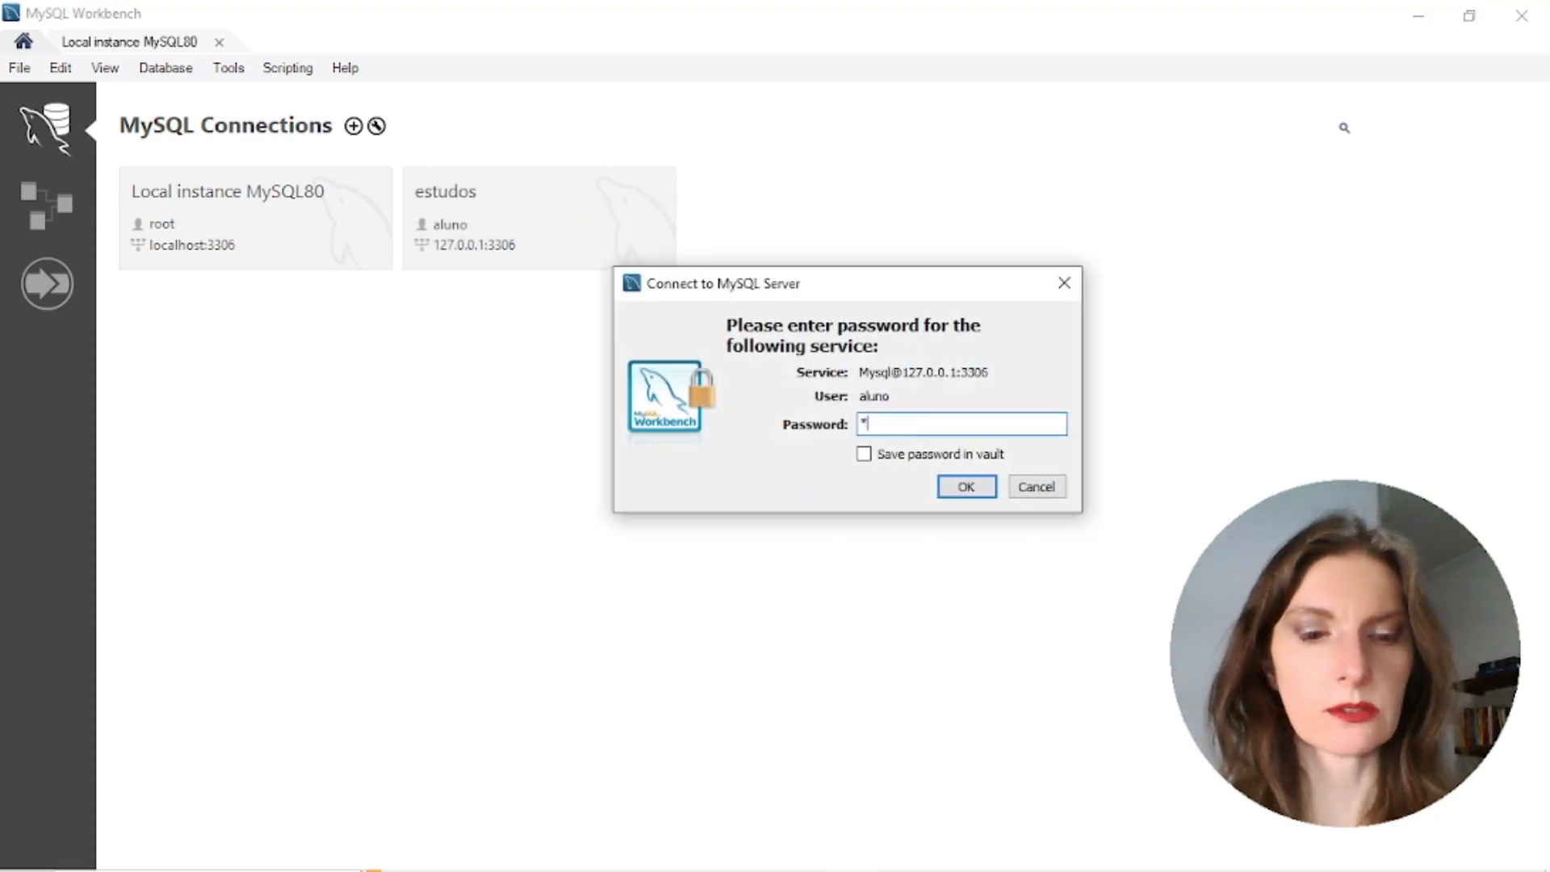
text(***)
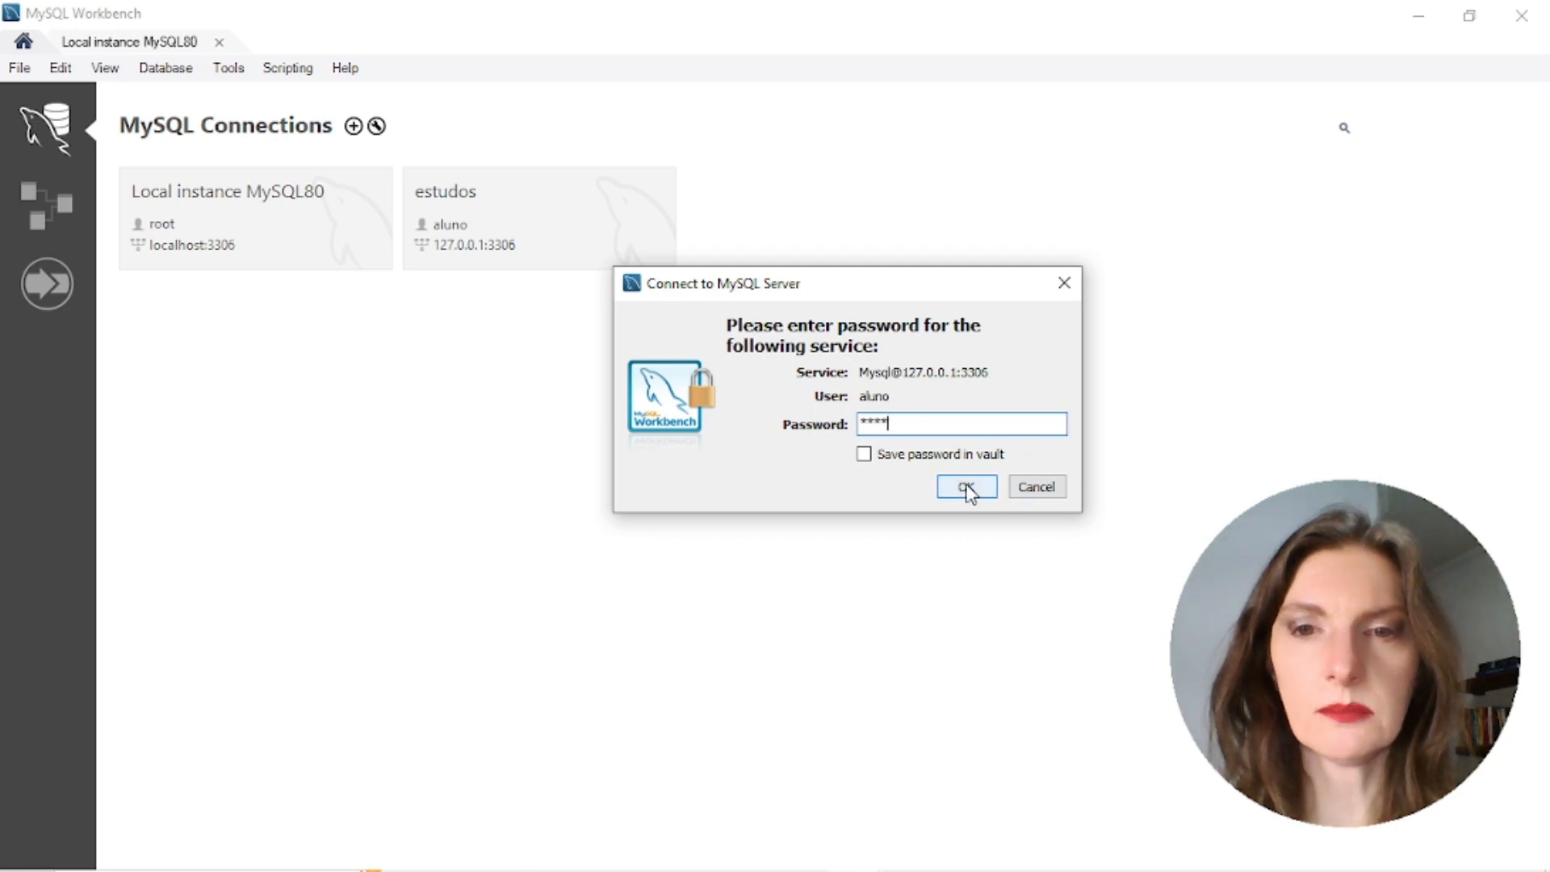
click(967, 487)
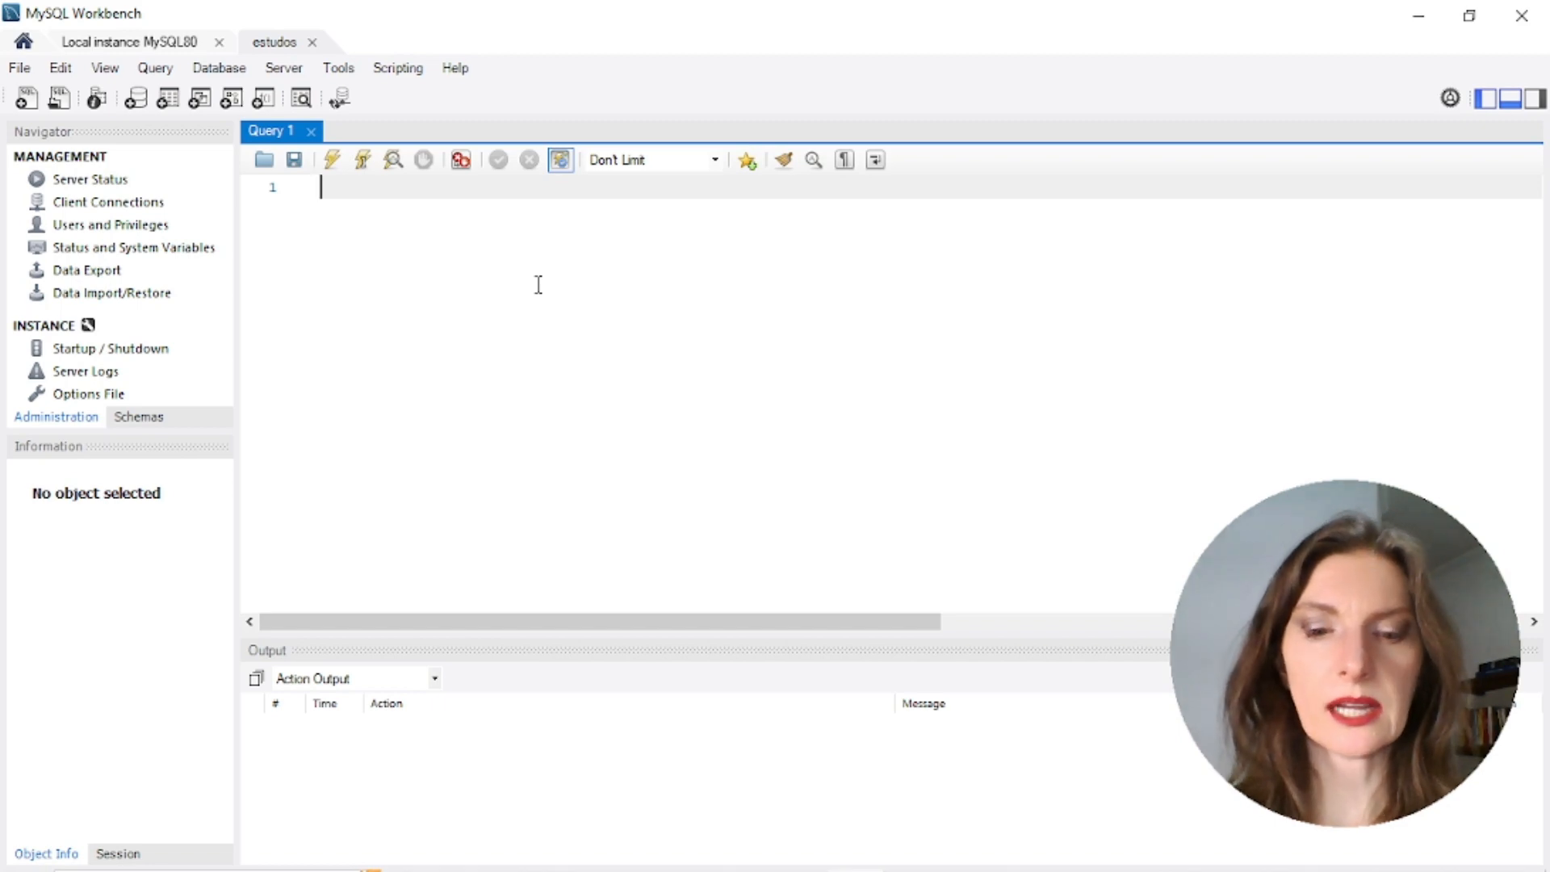
Write and execute 'use world;' in Query 1, confirming 0 row(s) affected in Output
text(se)
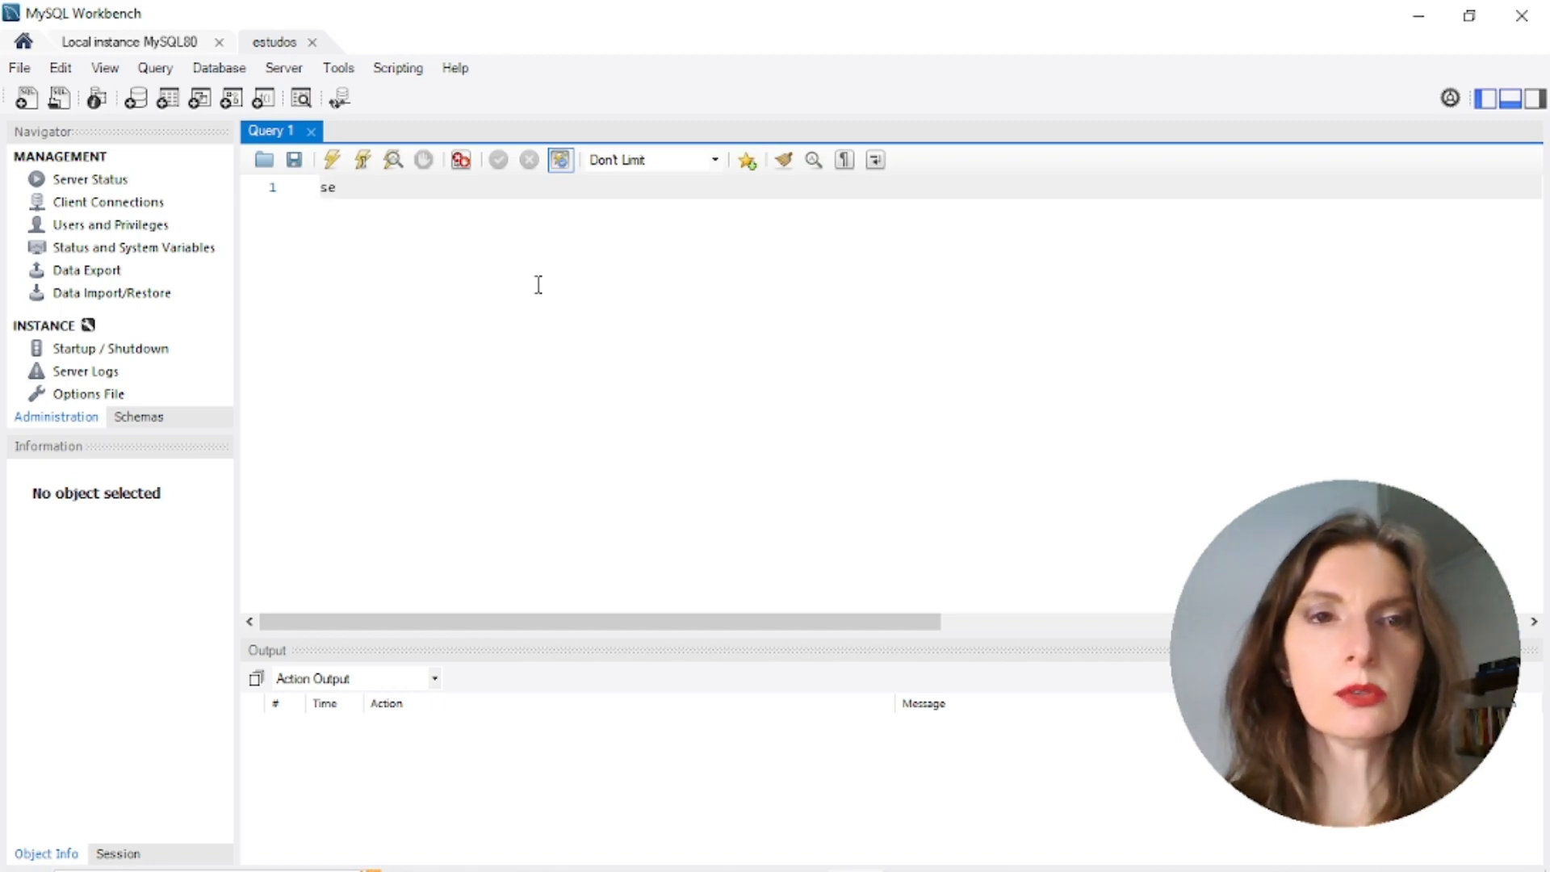
key(BackSpace)
key(BackSpace)
text(use)
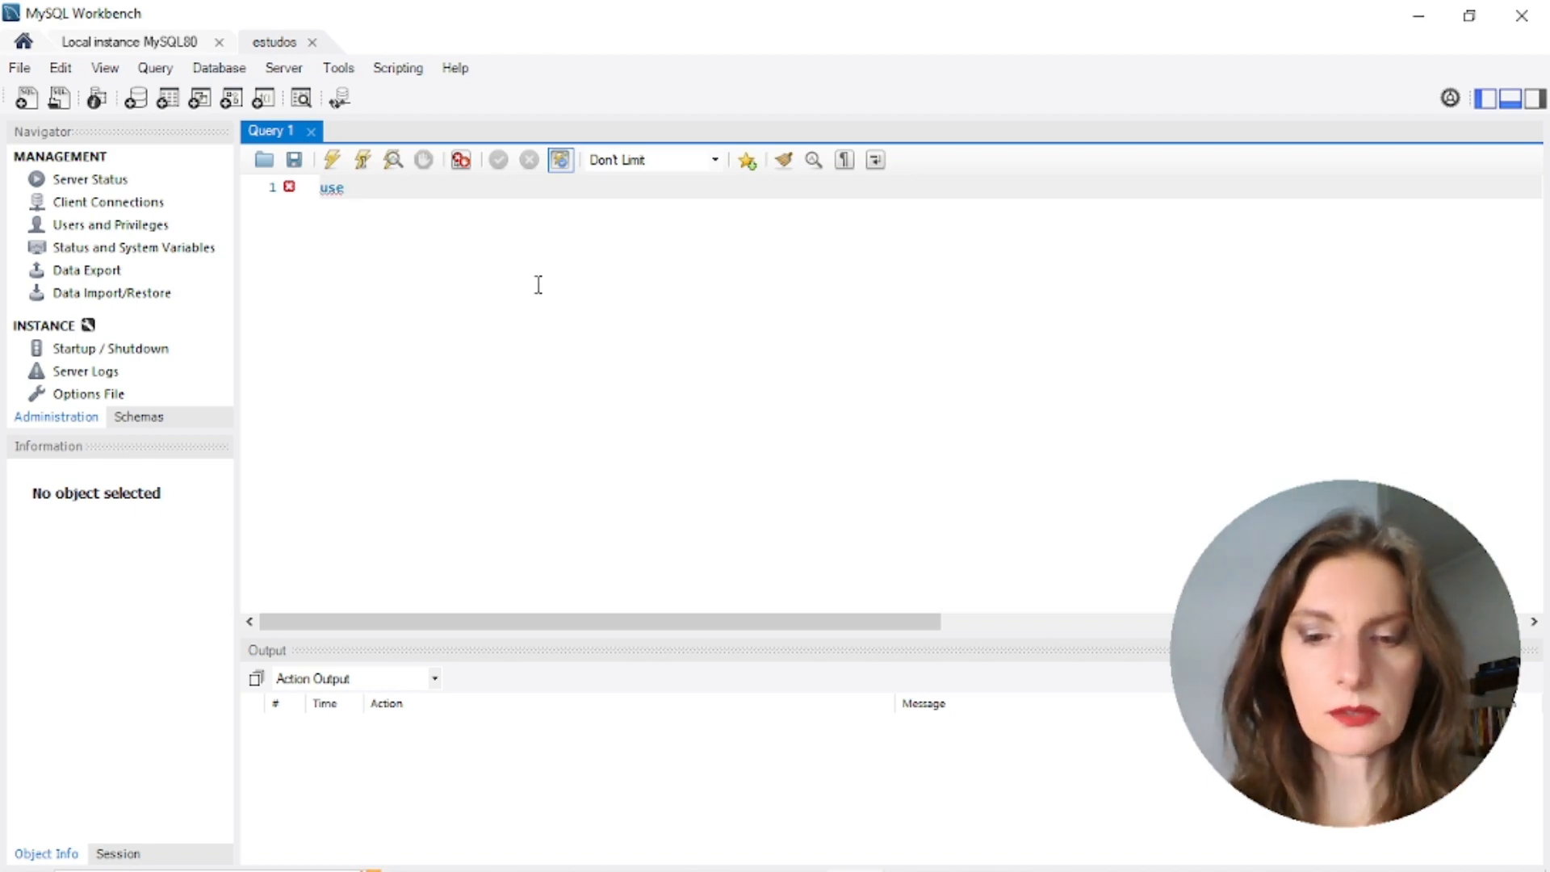
text( wo)
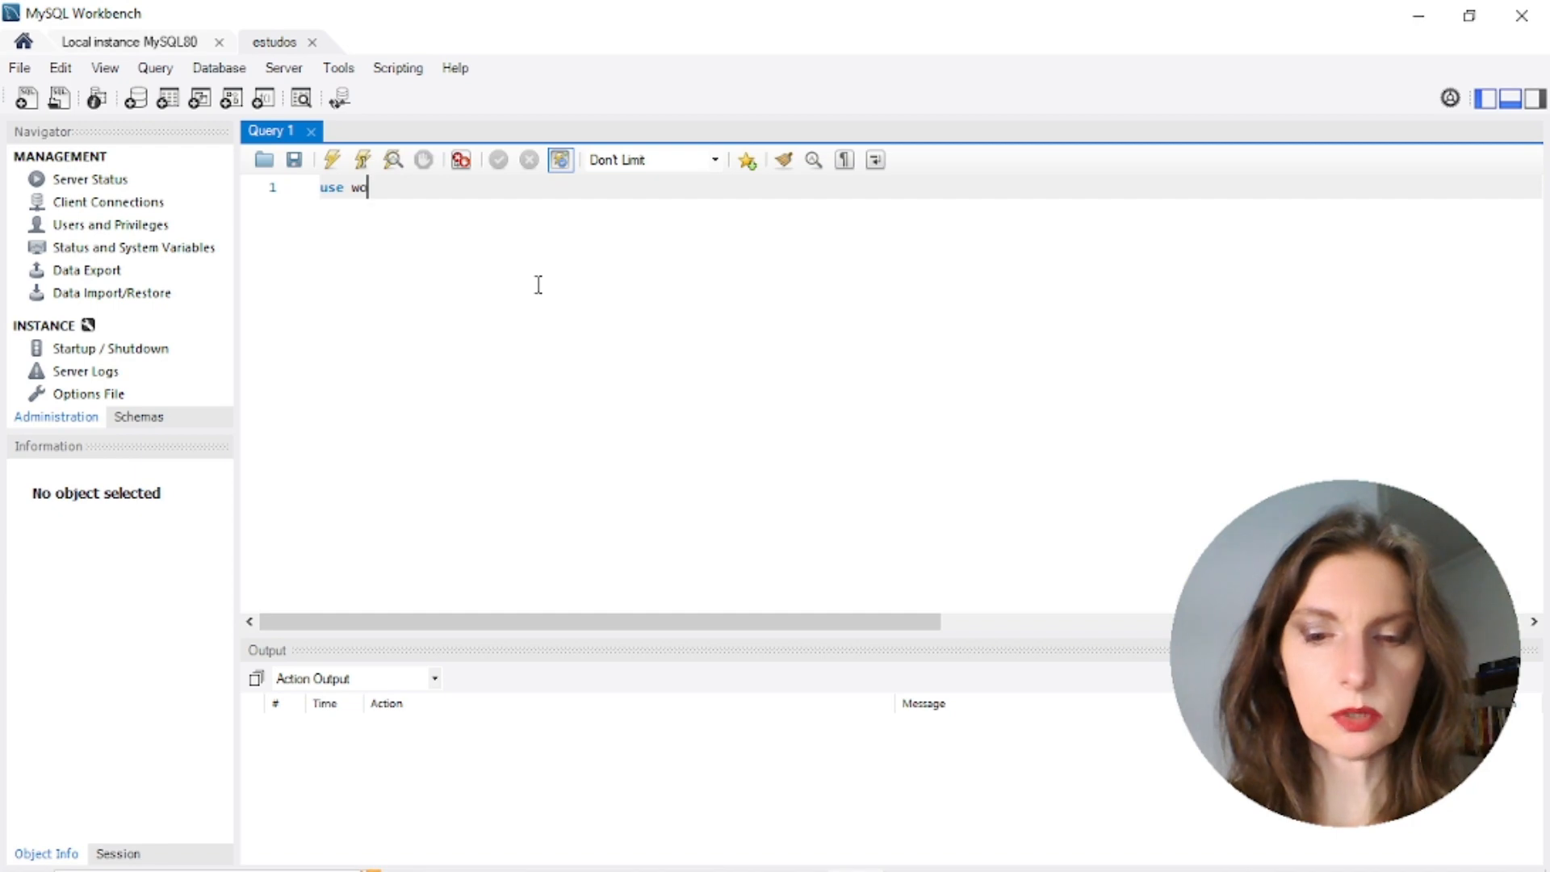
text(rld)
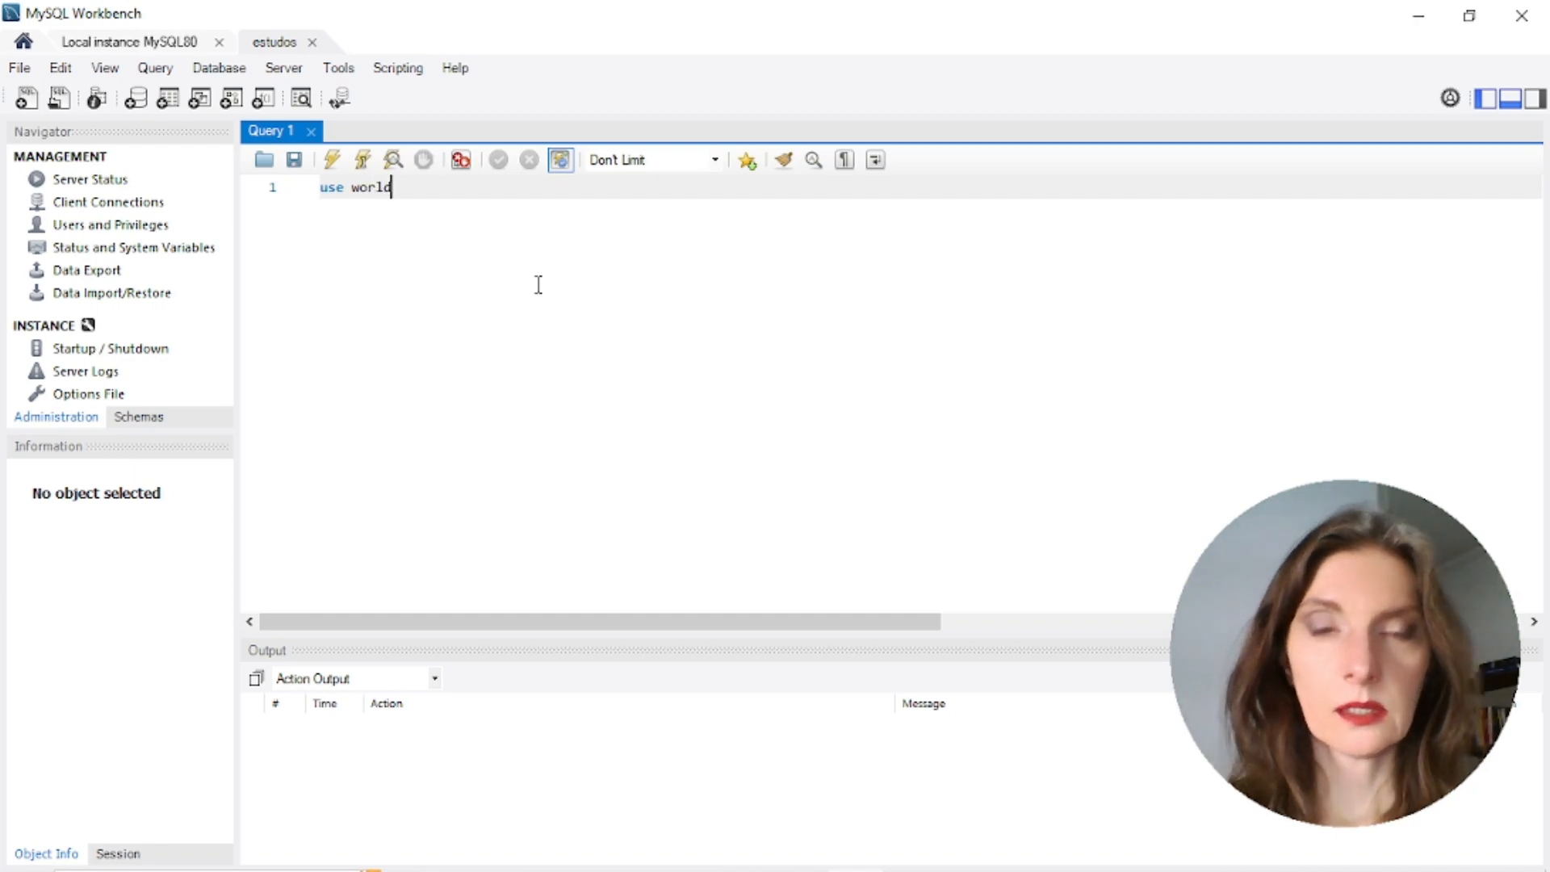
text(;)
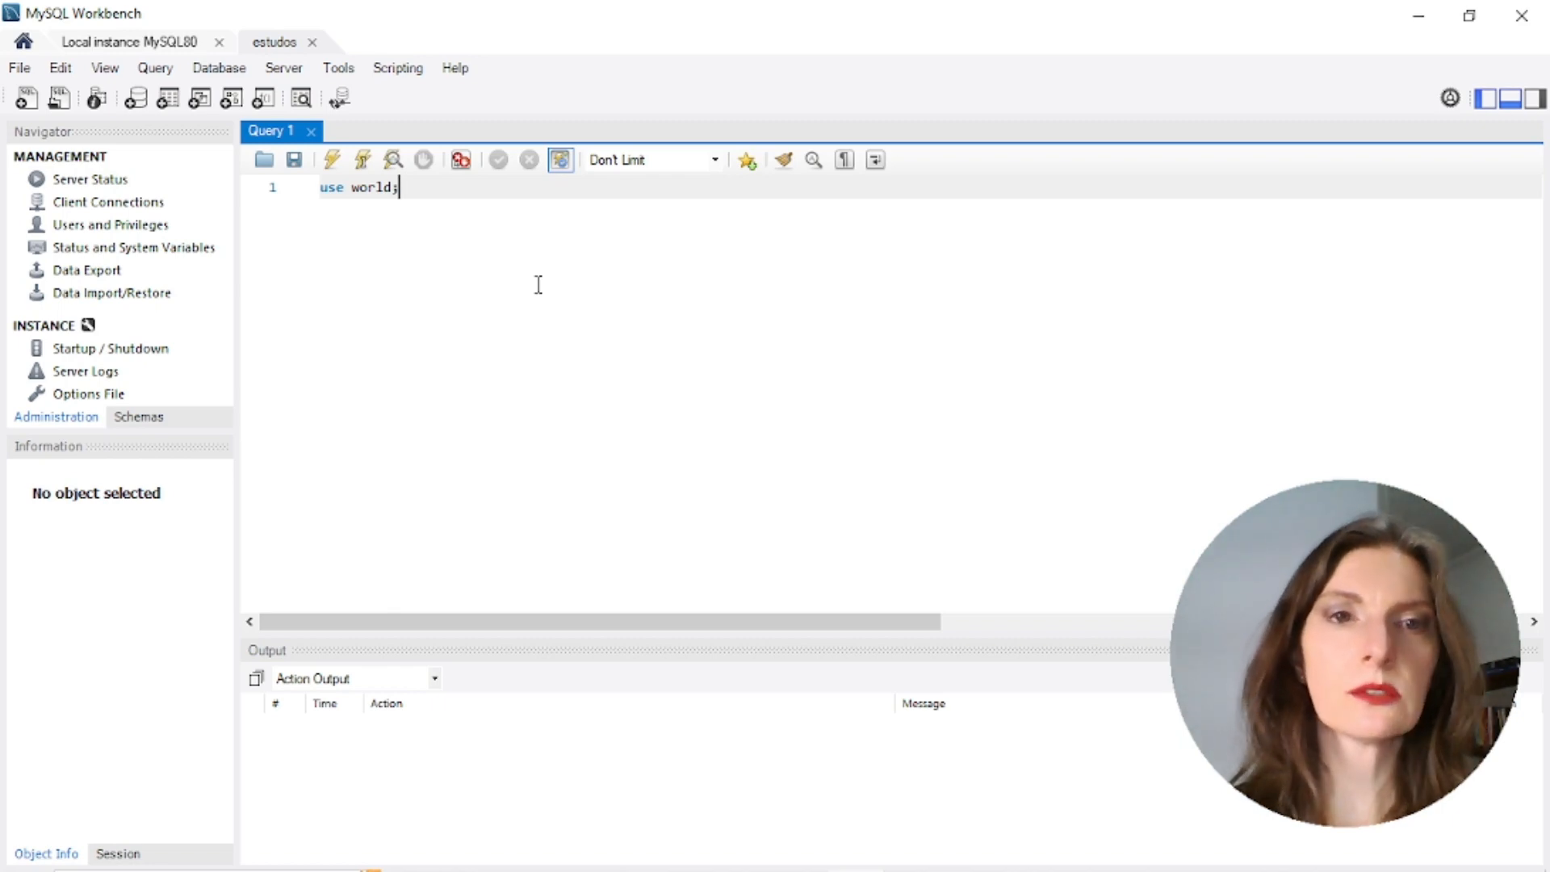
click(320, 187)
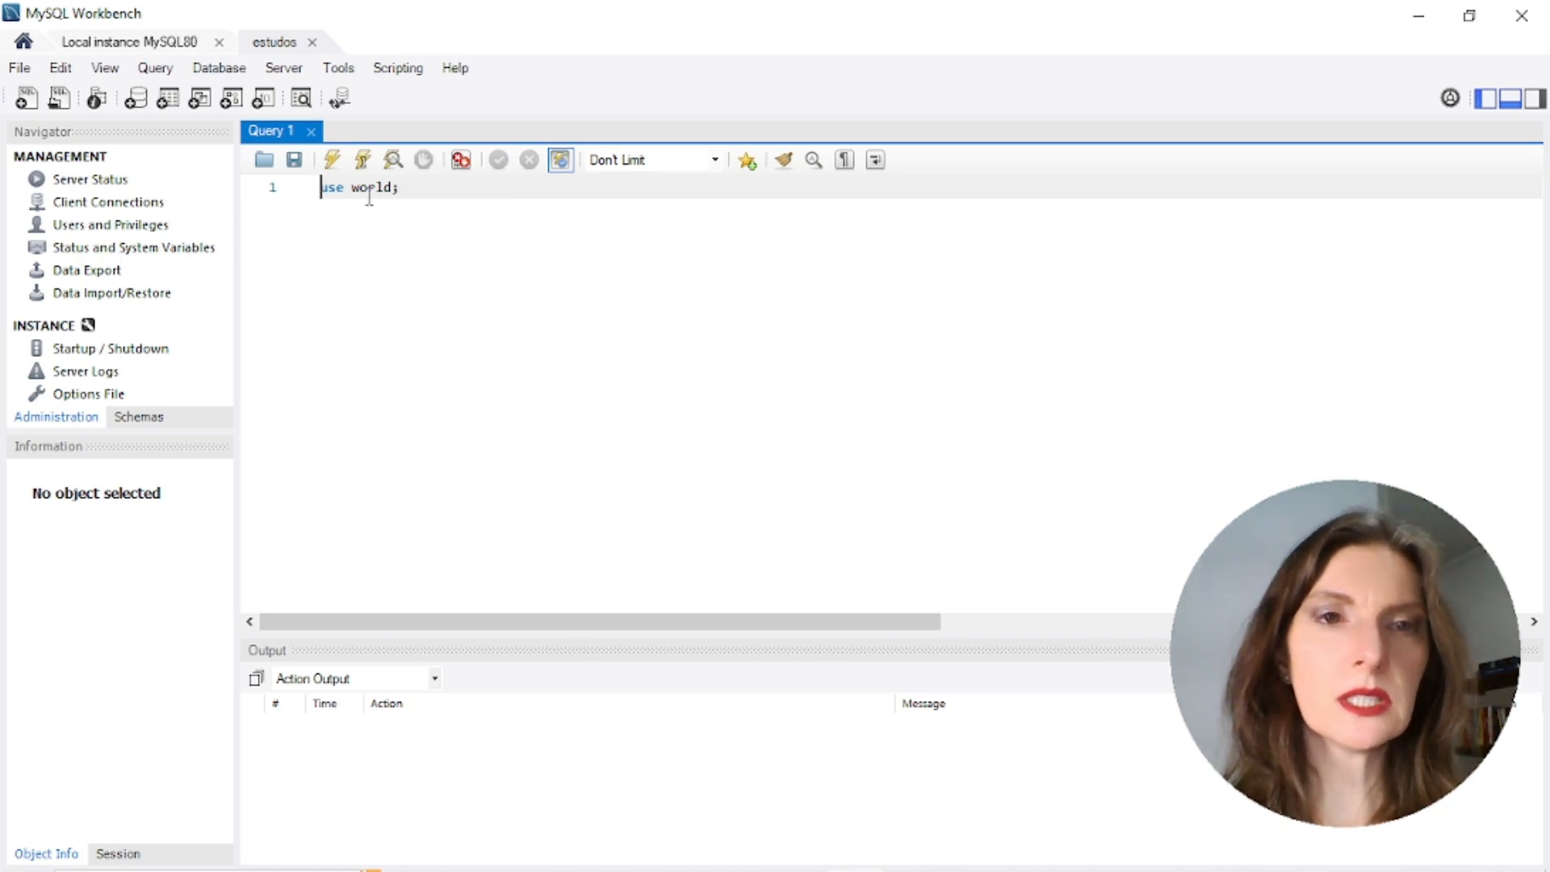
drag(320, 187, 422, 188)
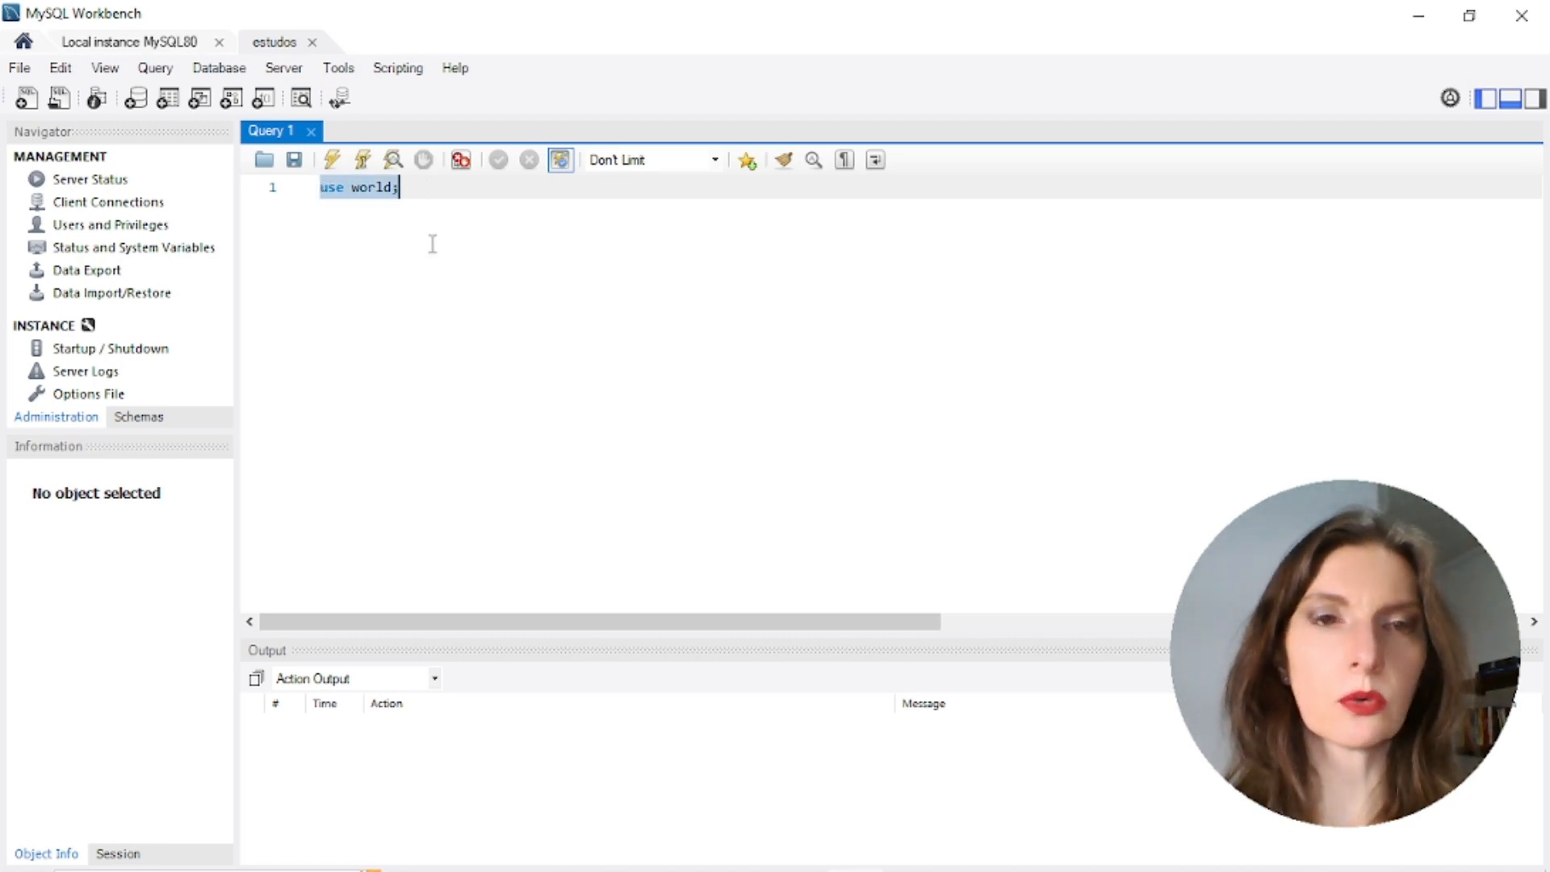
click(334, 161)
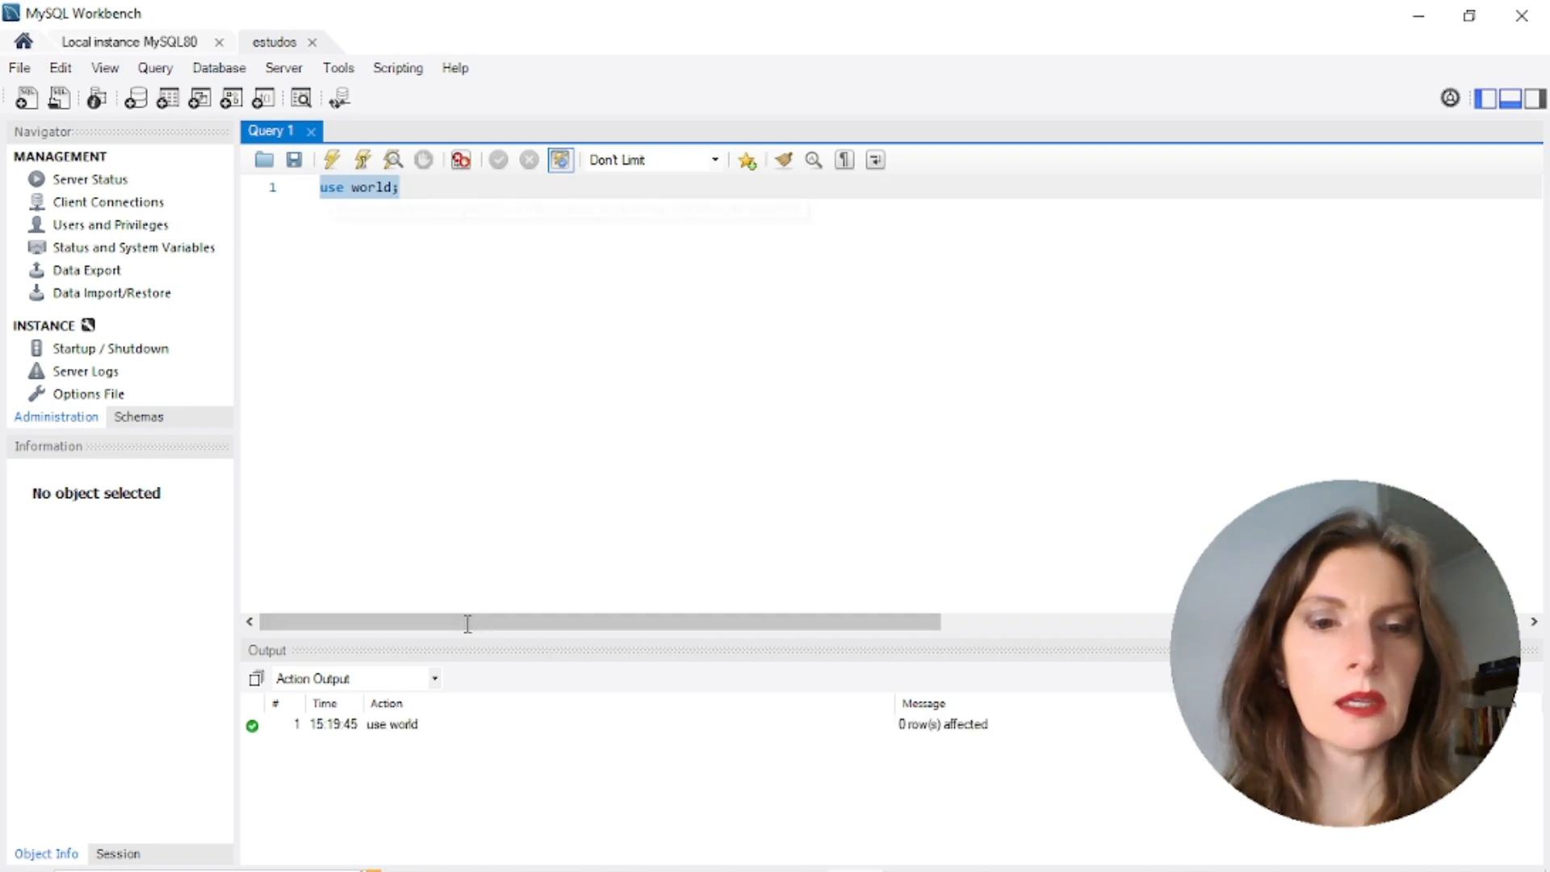
click(426, 734)
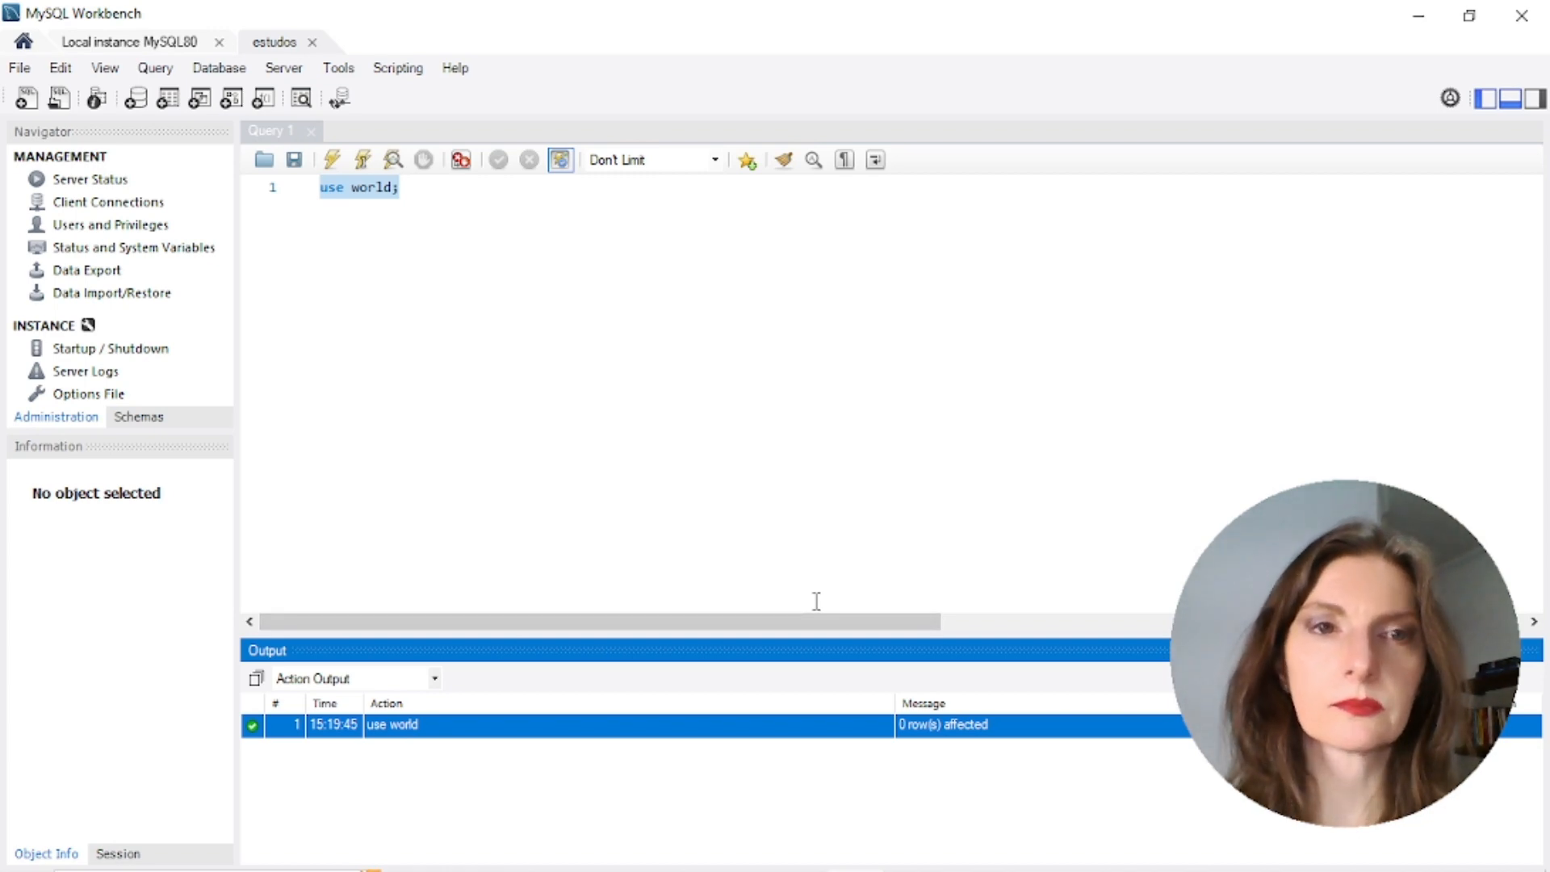
click(412, 192)
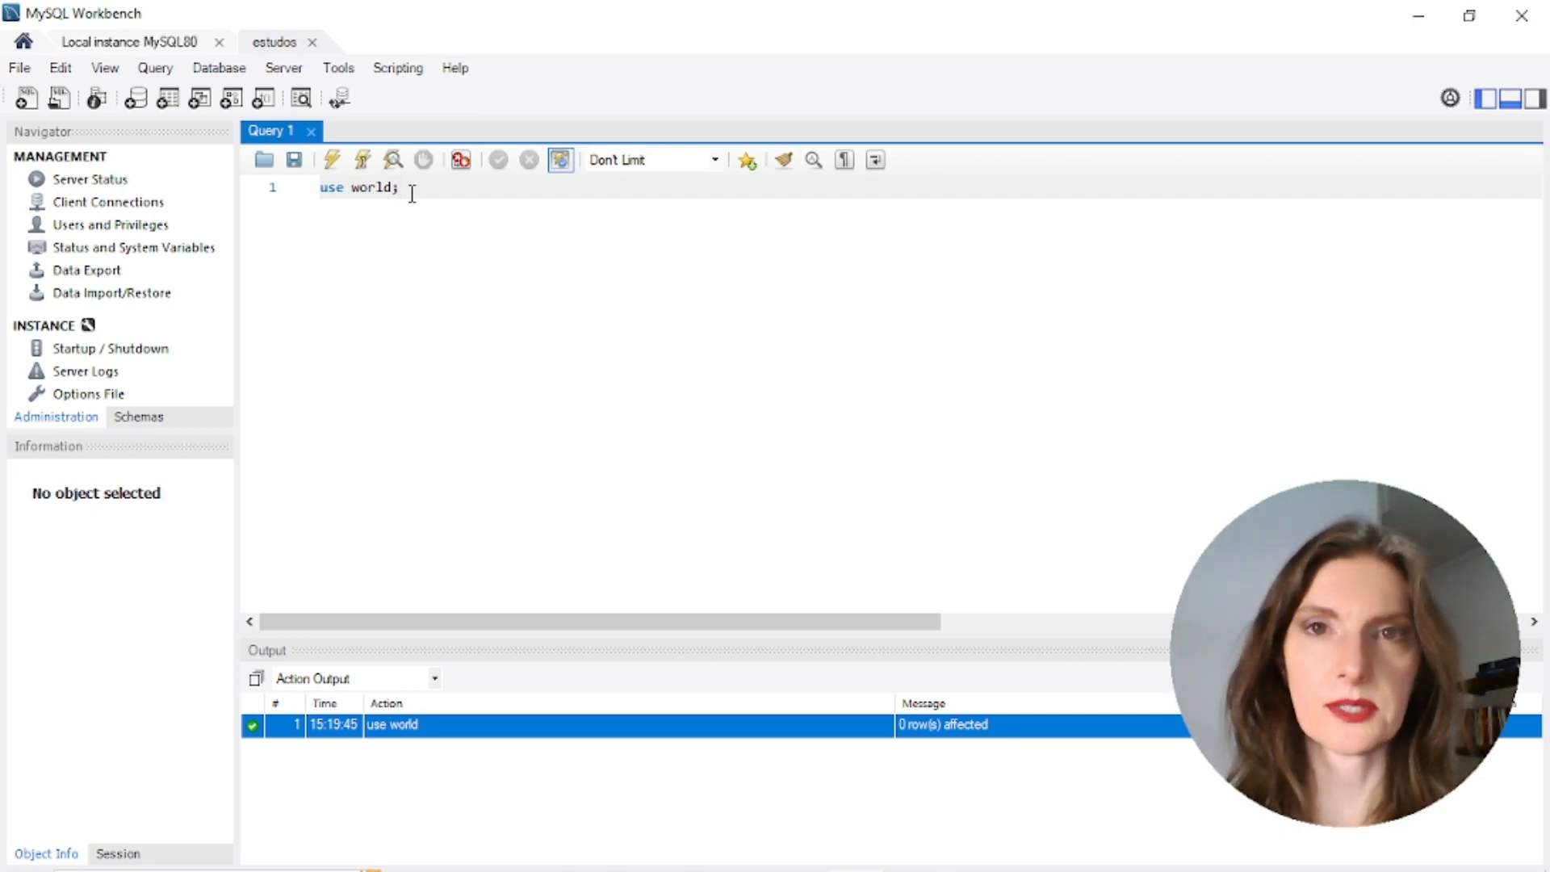
Change the statement to 'use aprender;' and run it, getting Error Code 1044 access denied
key(BackSpace)
key(BackSpace)
key(BackSpace)
key(BackSpace)
key(BackSpace)
key(BackSpace)
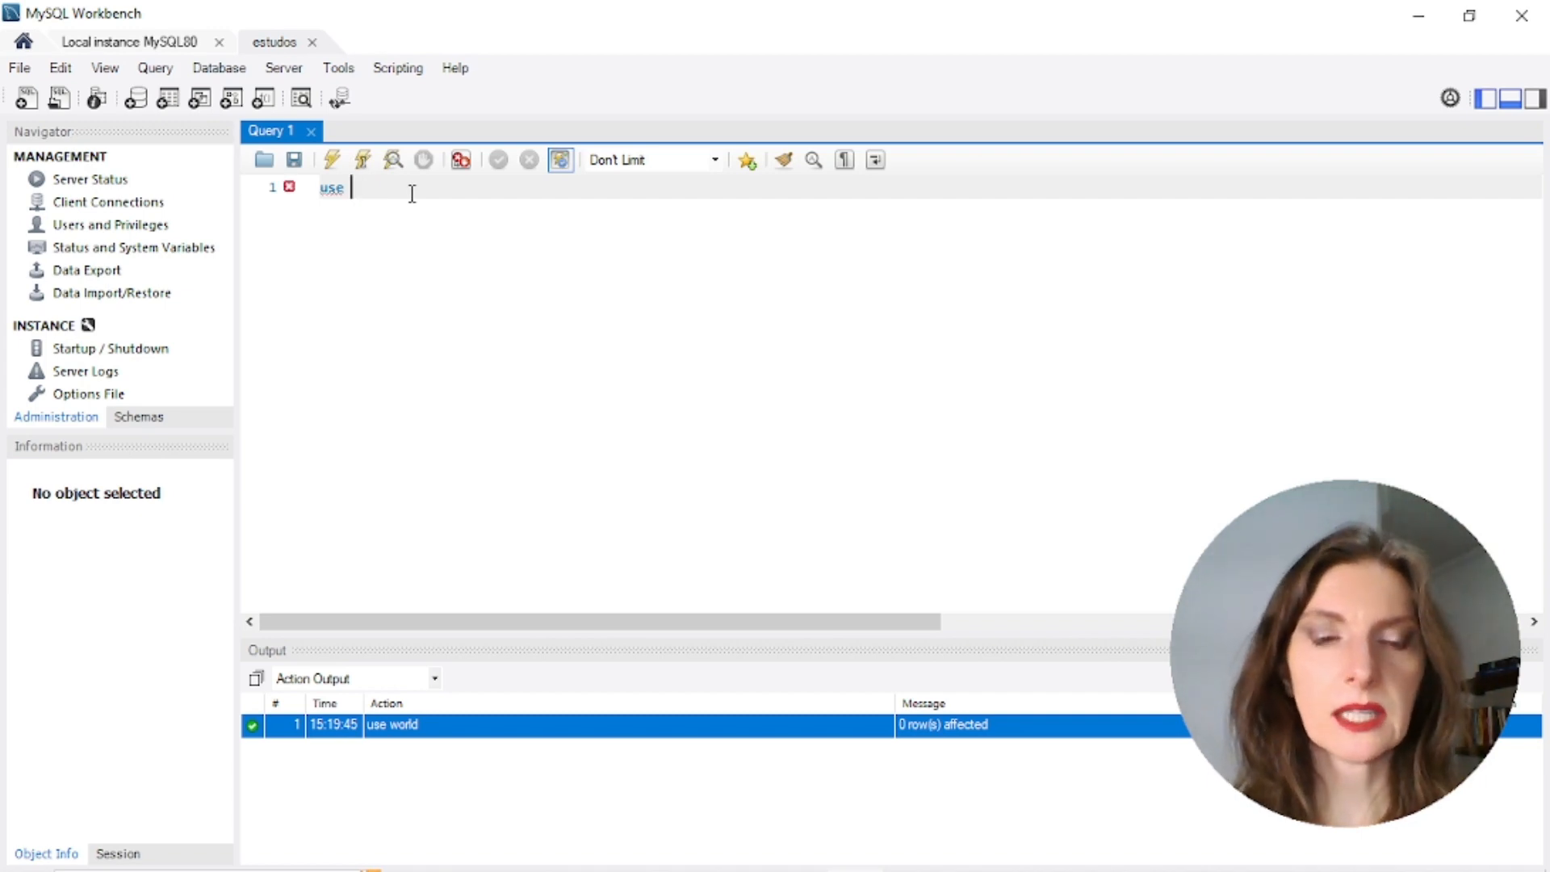
text(aprend)
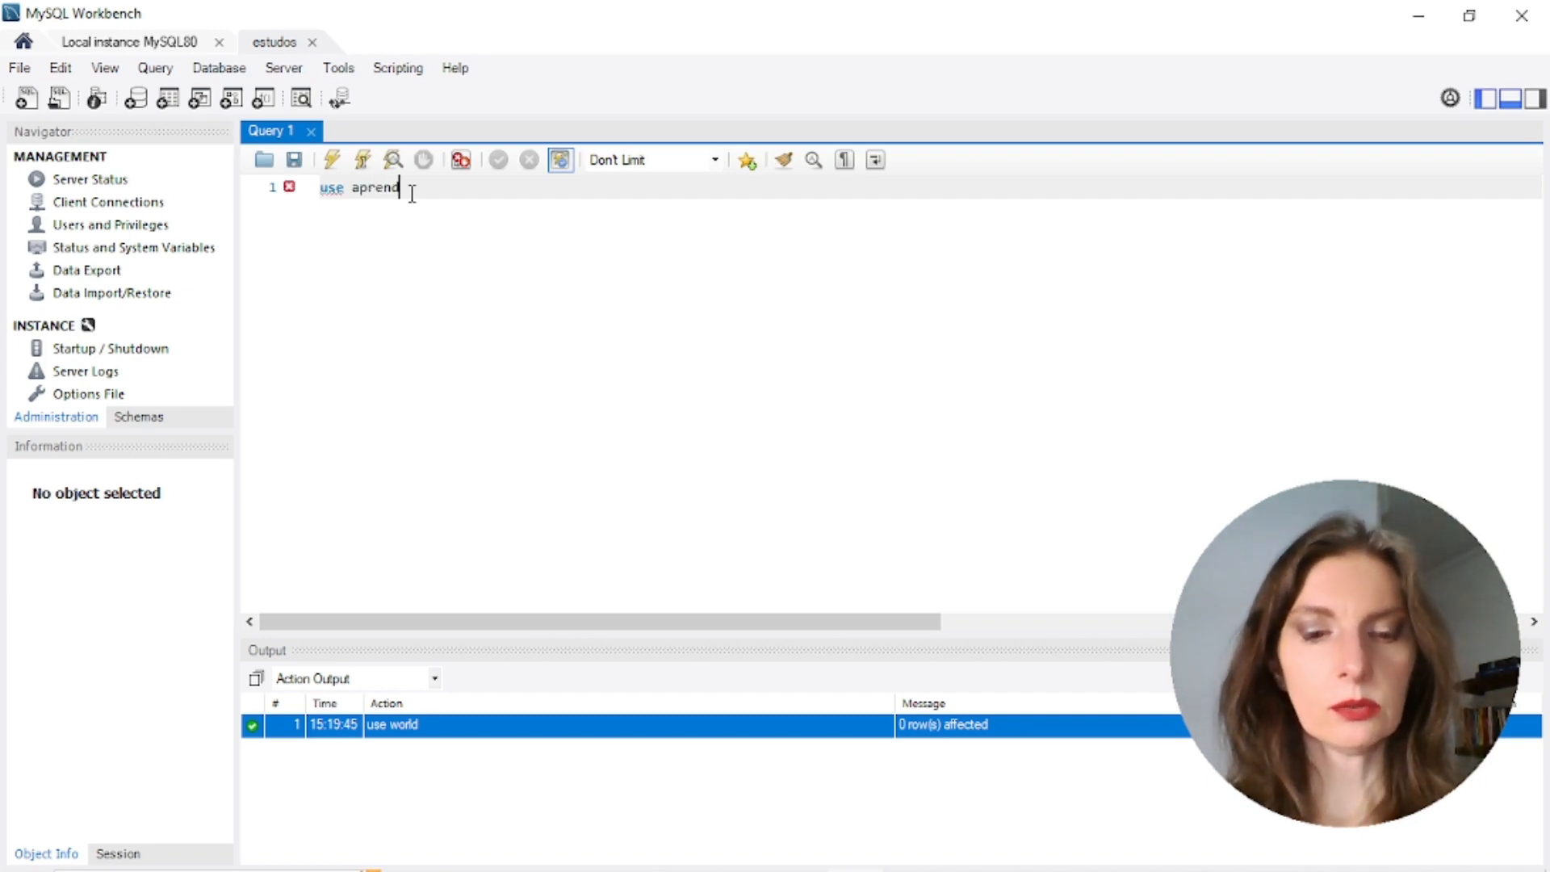
text(er)
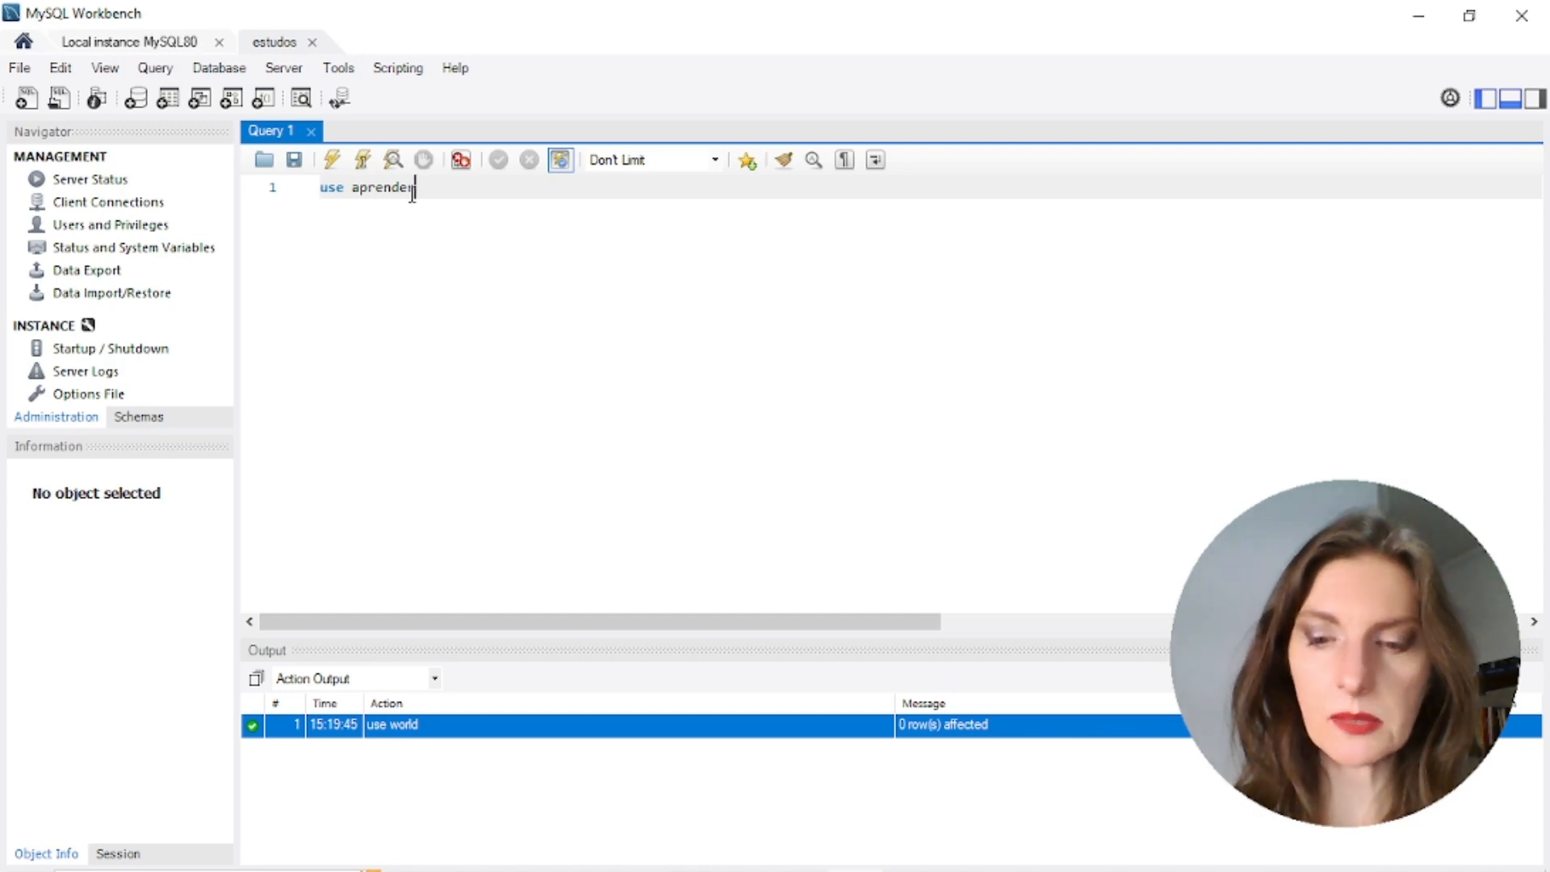
text(;)
key(Home)
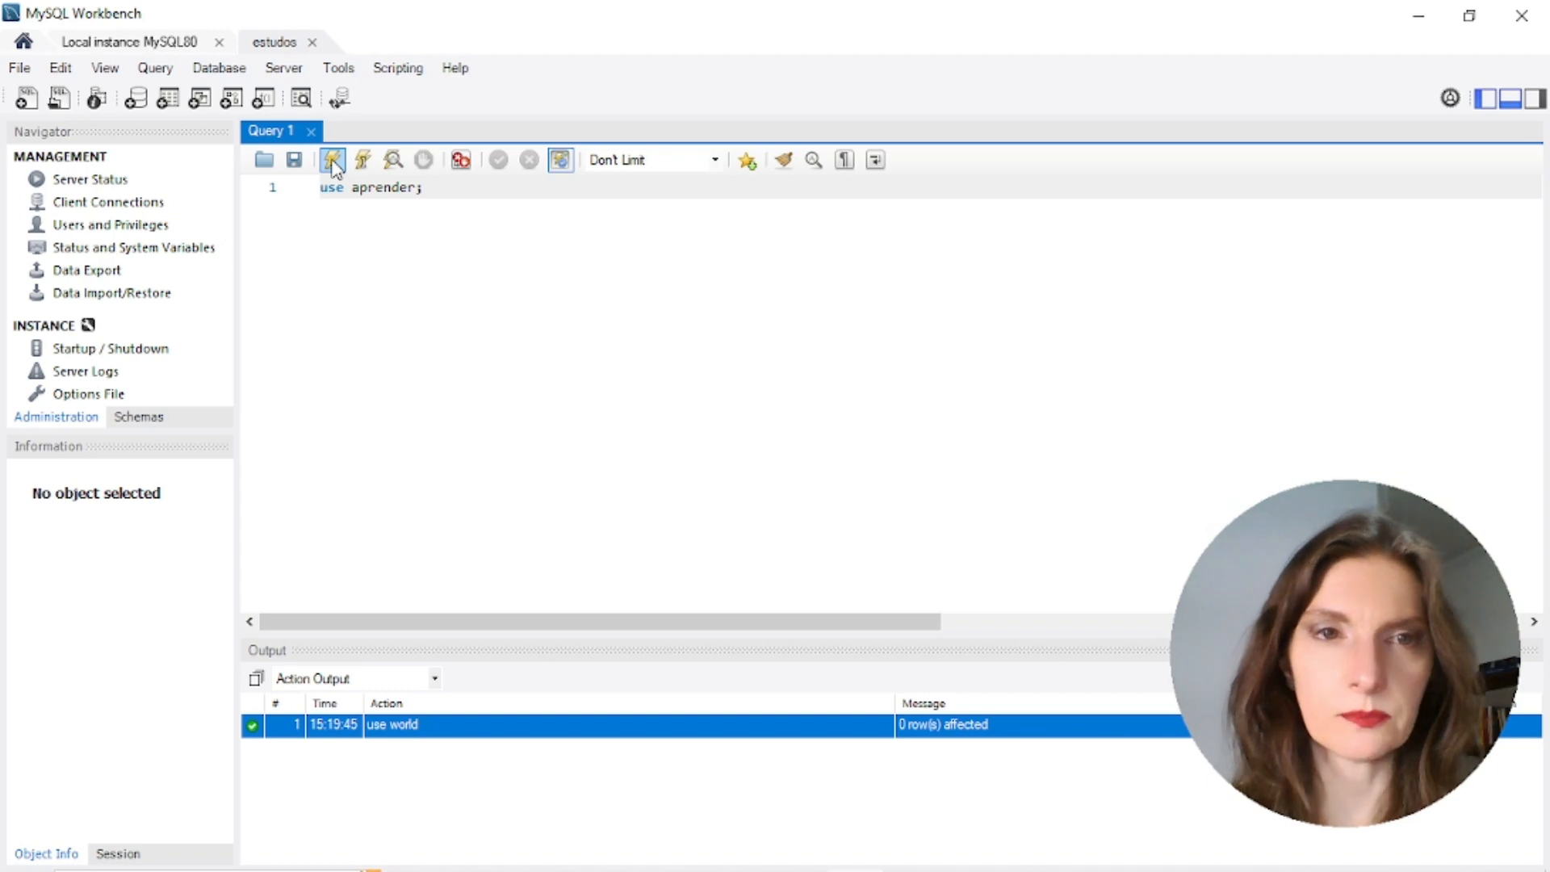
click(332, 160)
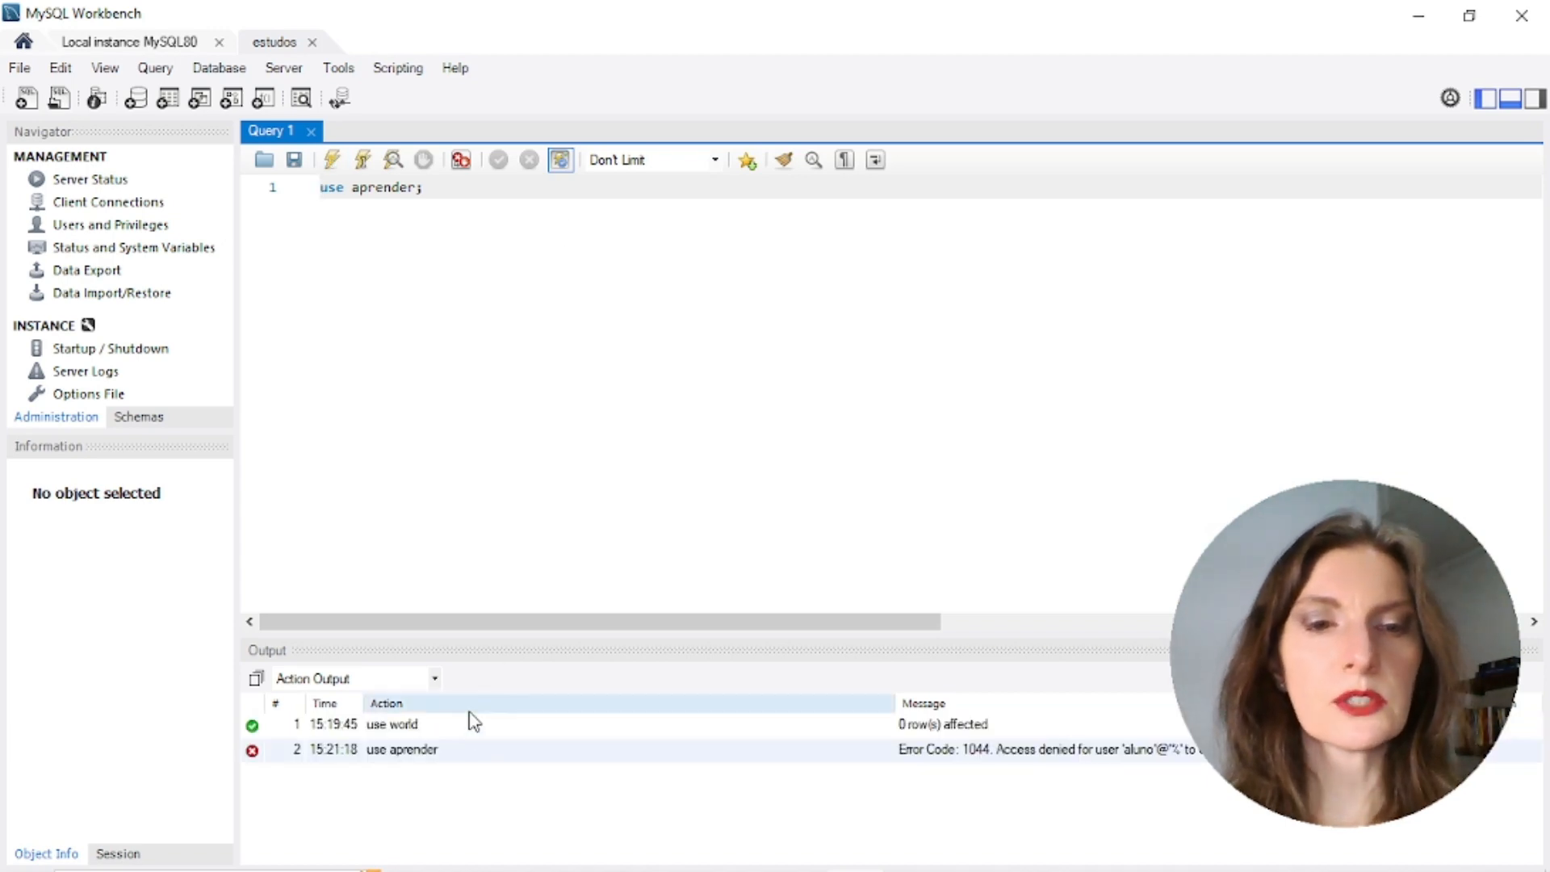
click(428, 752)
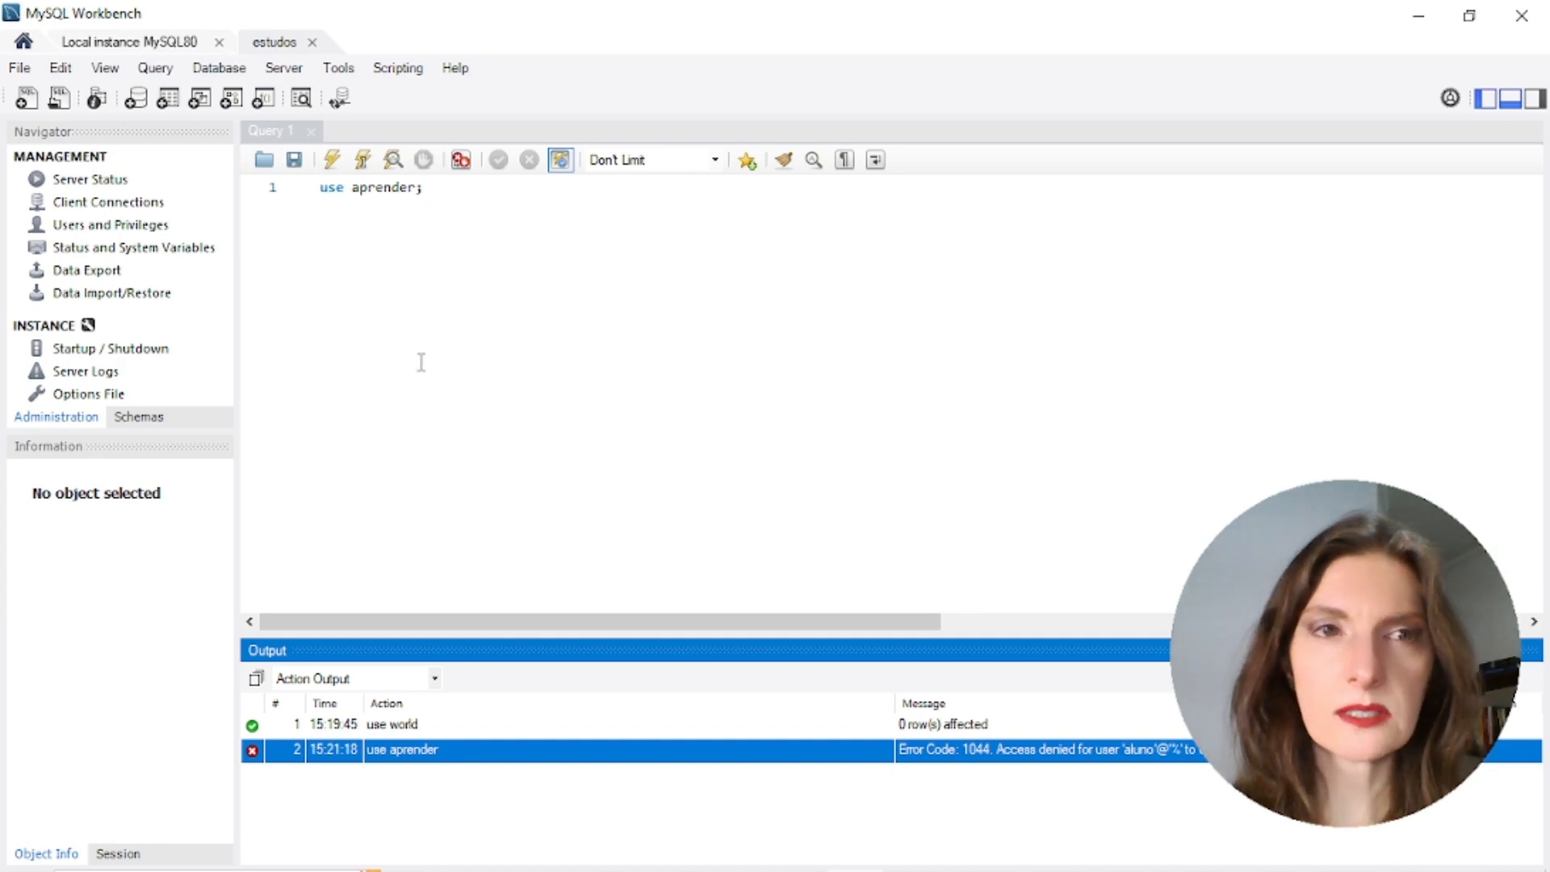
Add a new SQL query tab, then cancel the Open SQL Script dialog
click(28, 101)
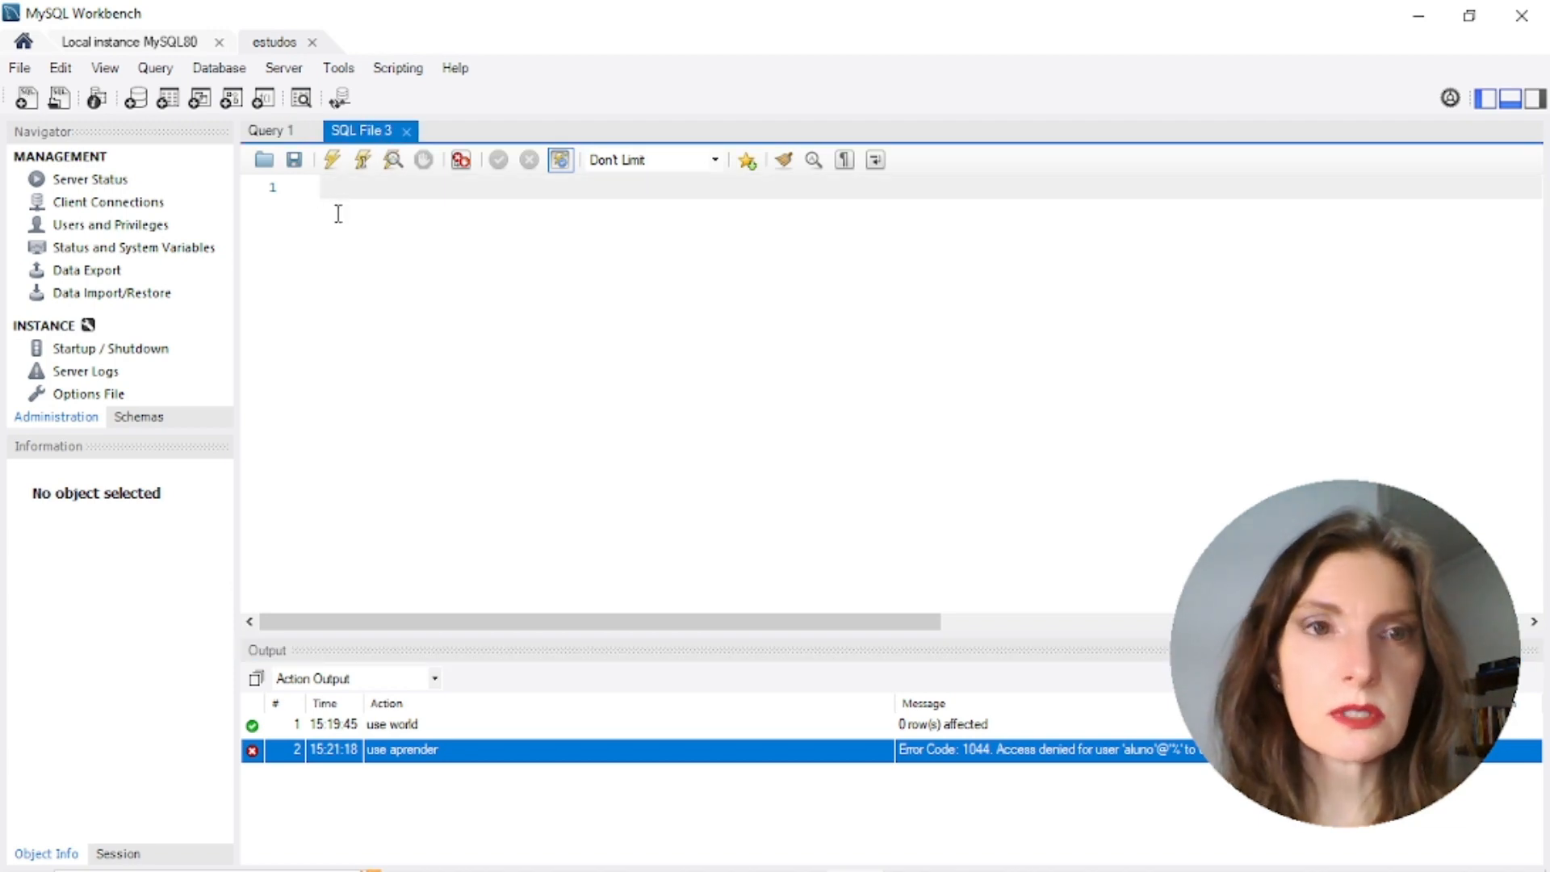
click(59, 100)
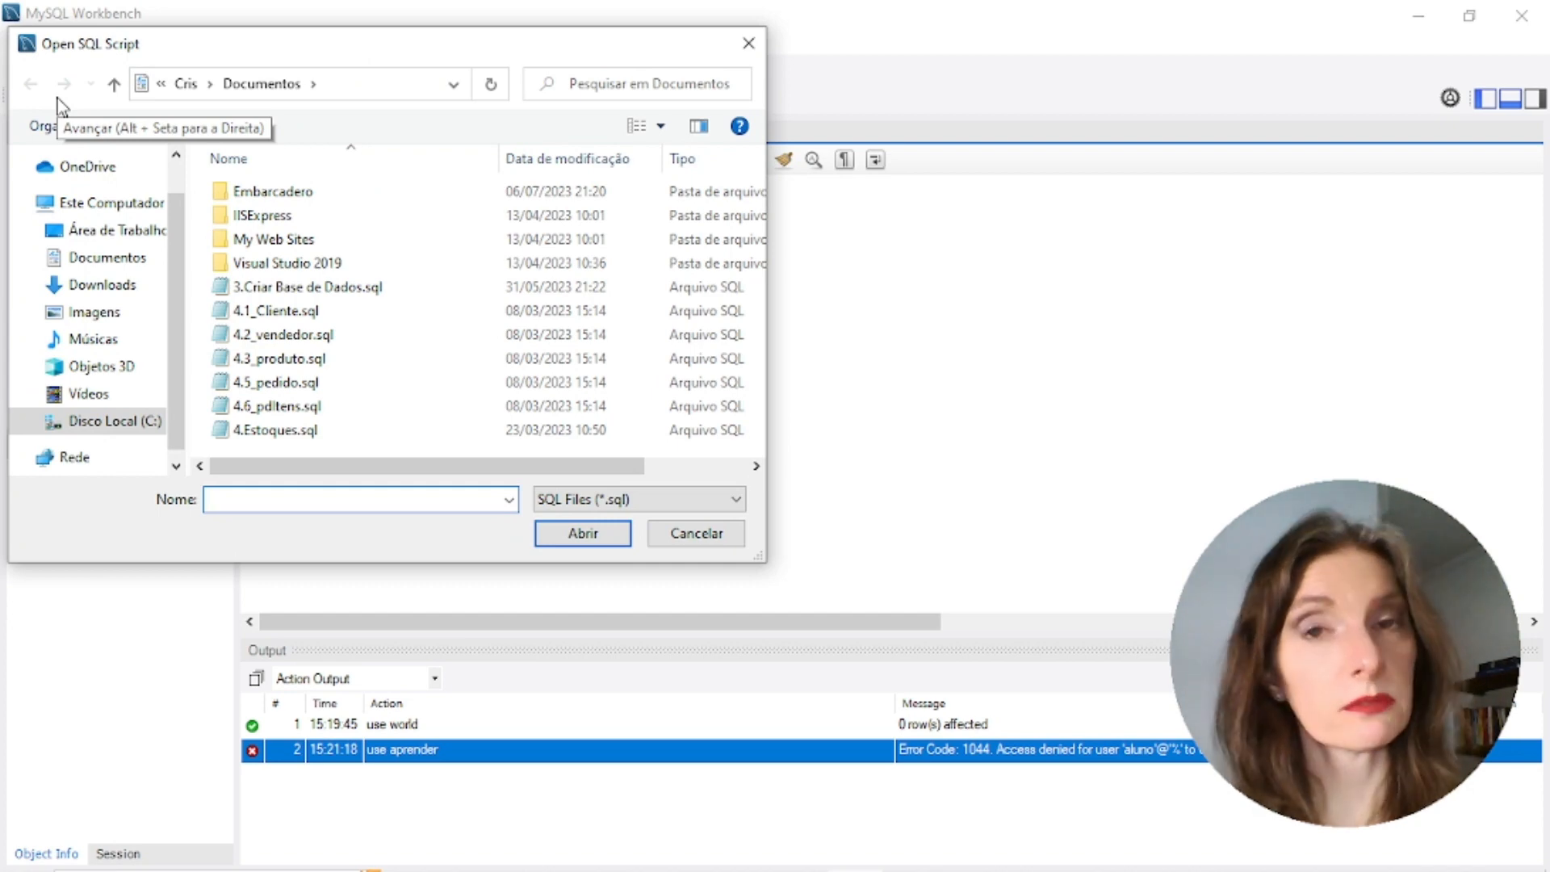
click(749, 46)
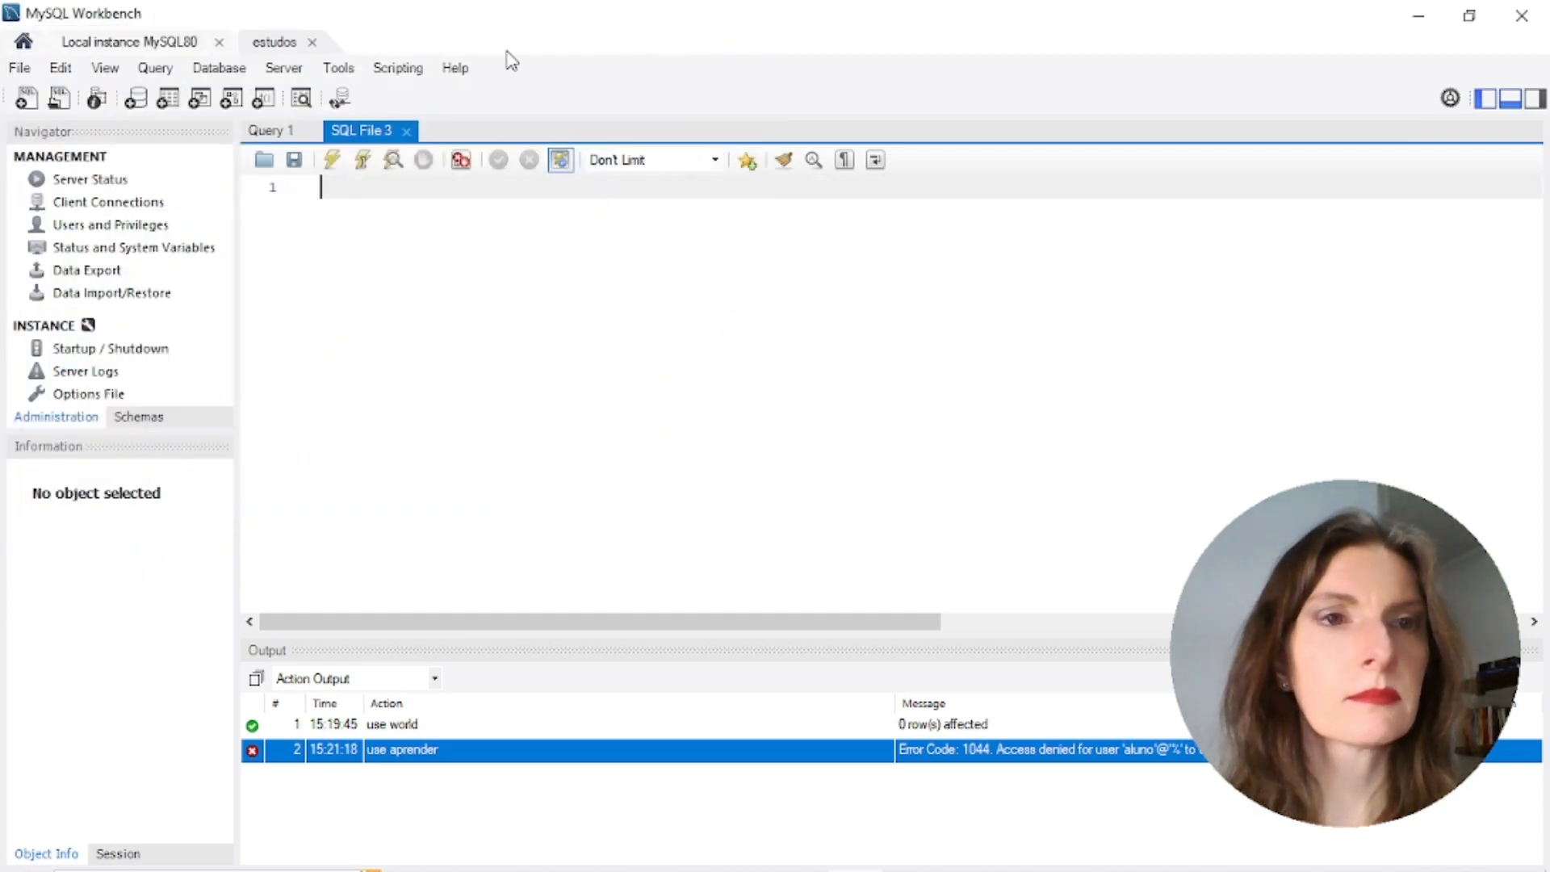
Start a new schema, then close its editor without saving the new_schema draft
click(136, 100)
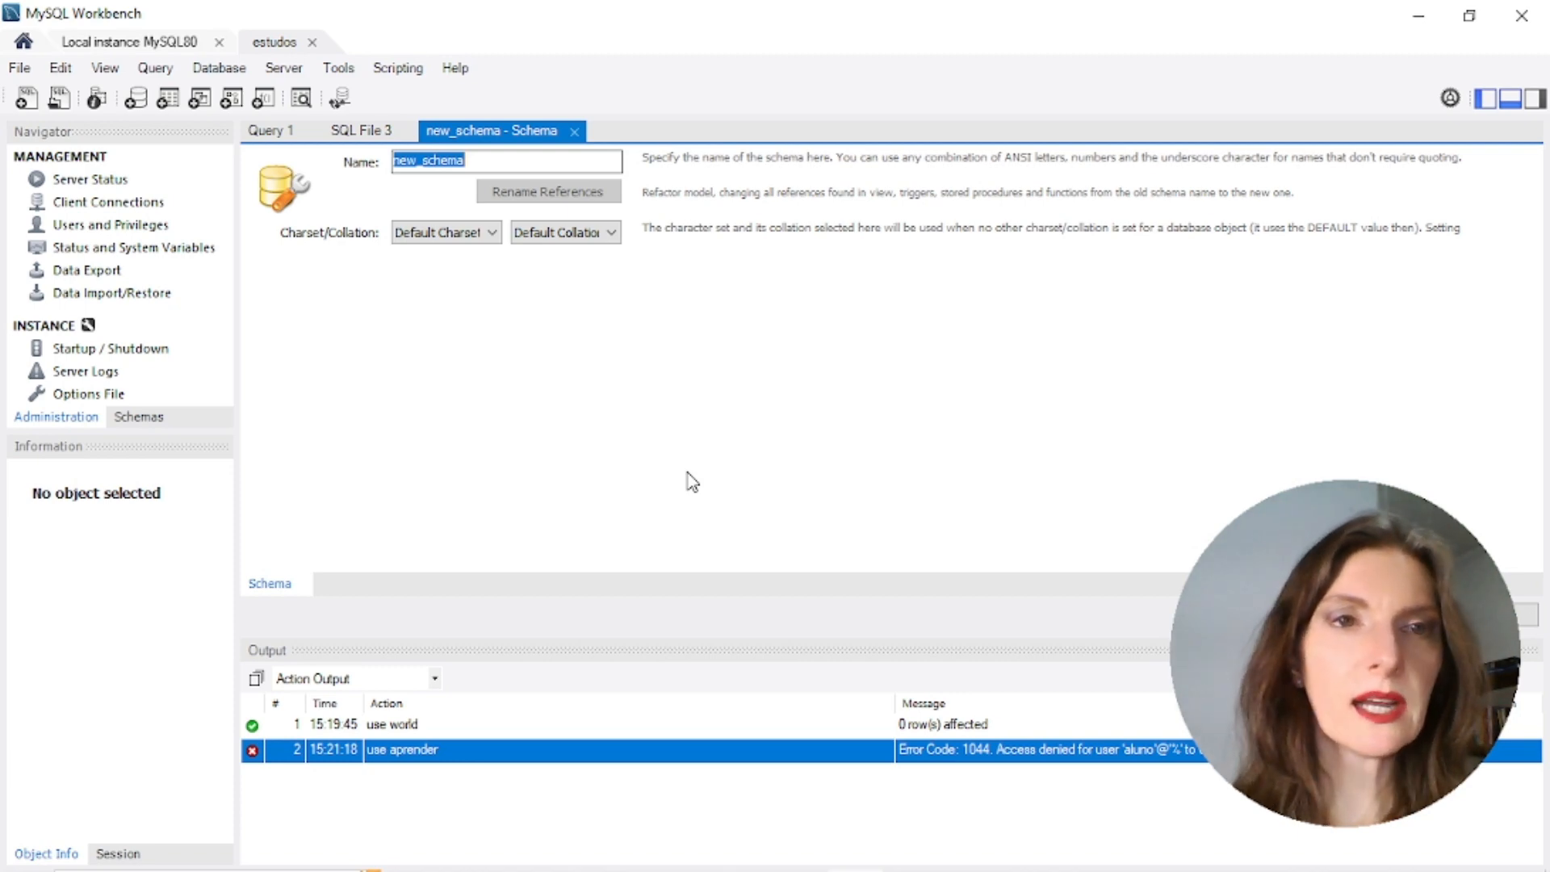
click(575, 132)
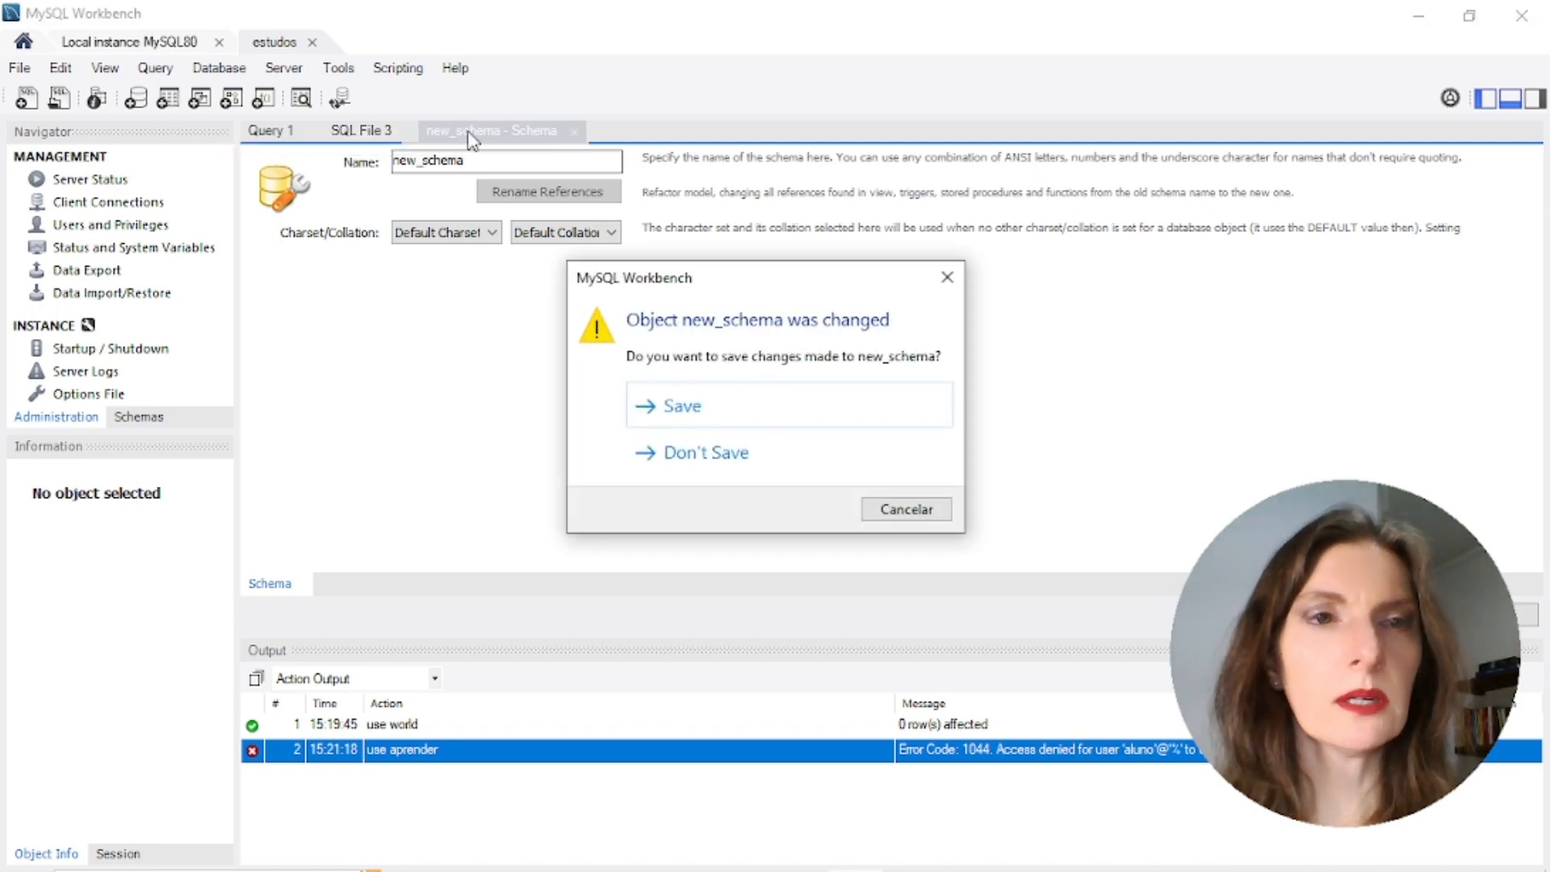
click(746, 459)
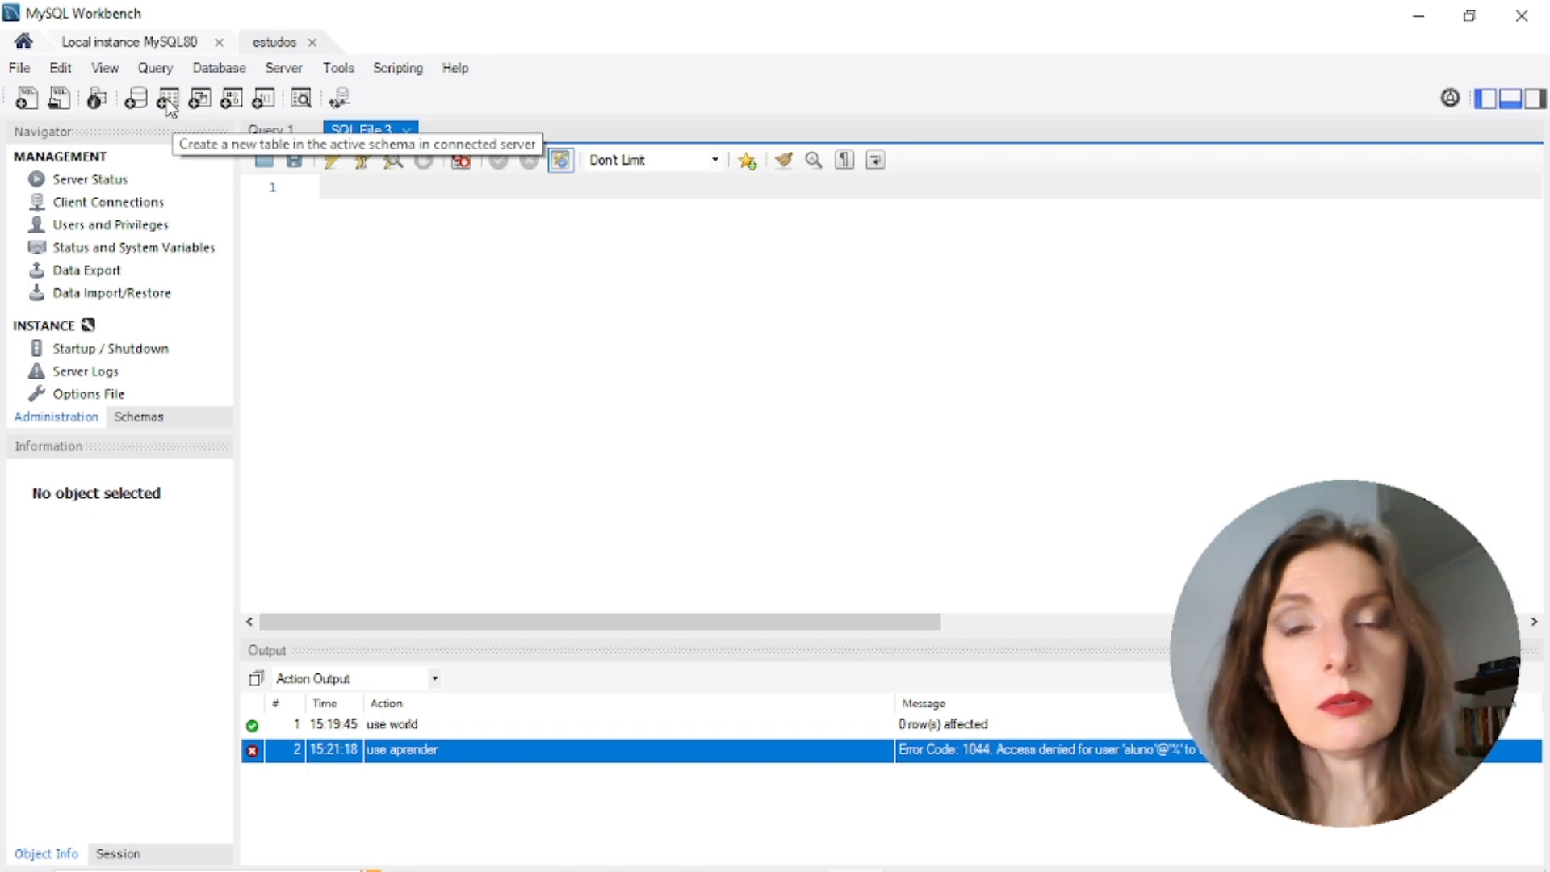
Open blank new_table, new_view, new_procedure and new_function editors, then return to Query 1
click(169, 99)
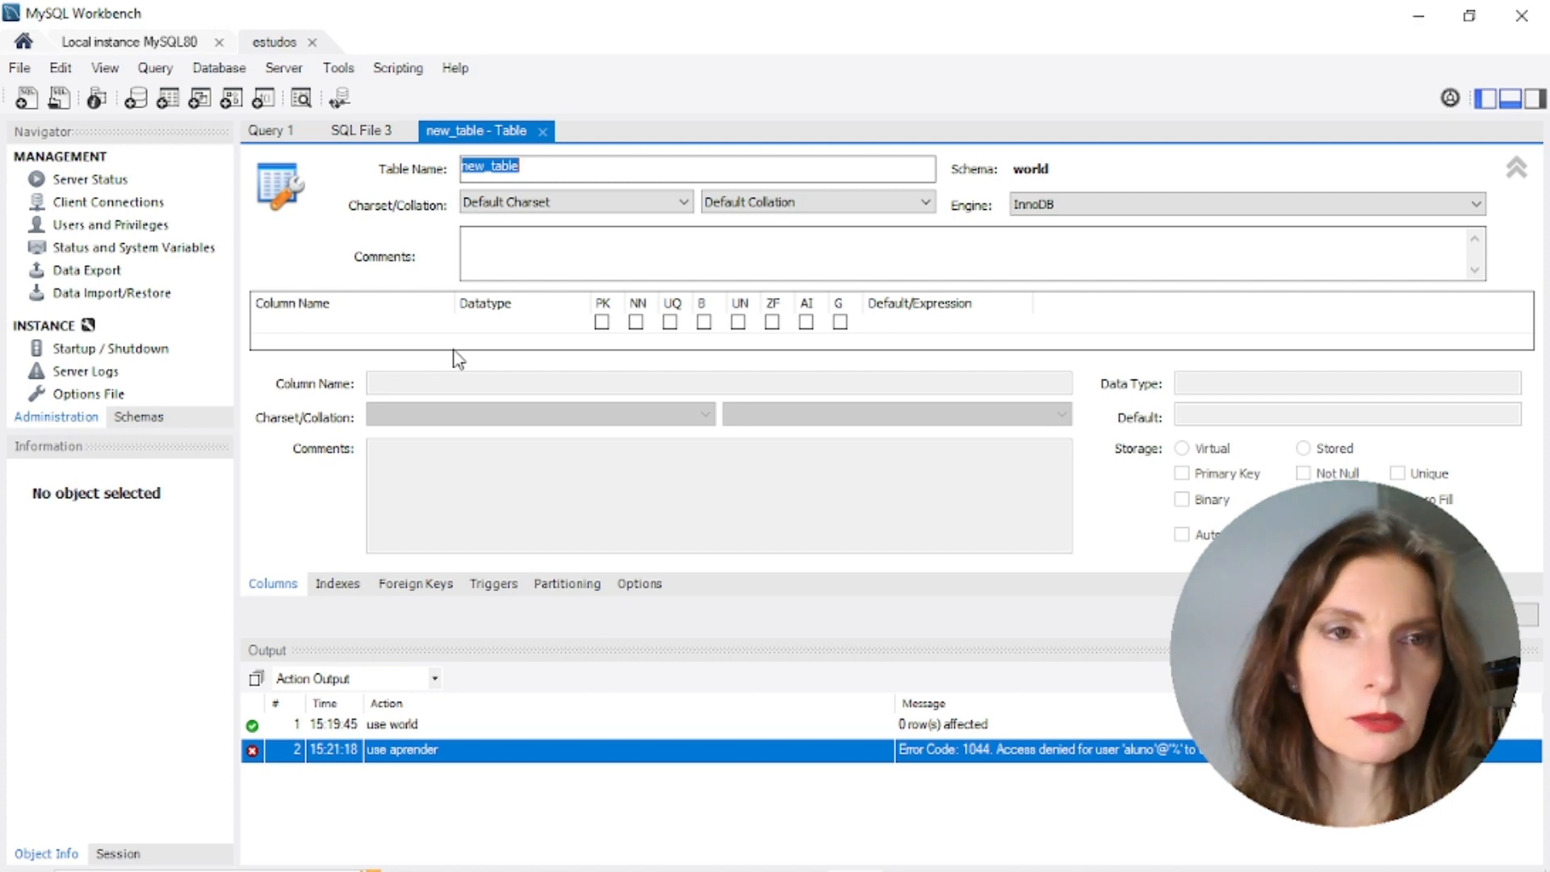
click(200, 100)
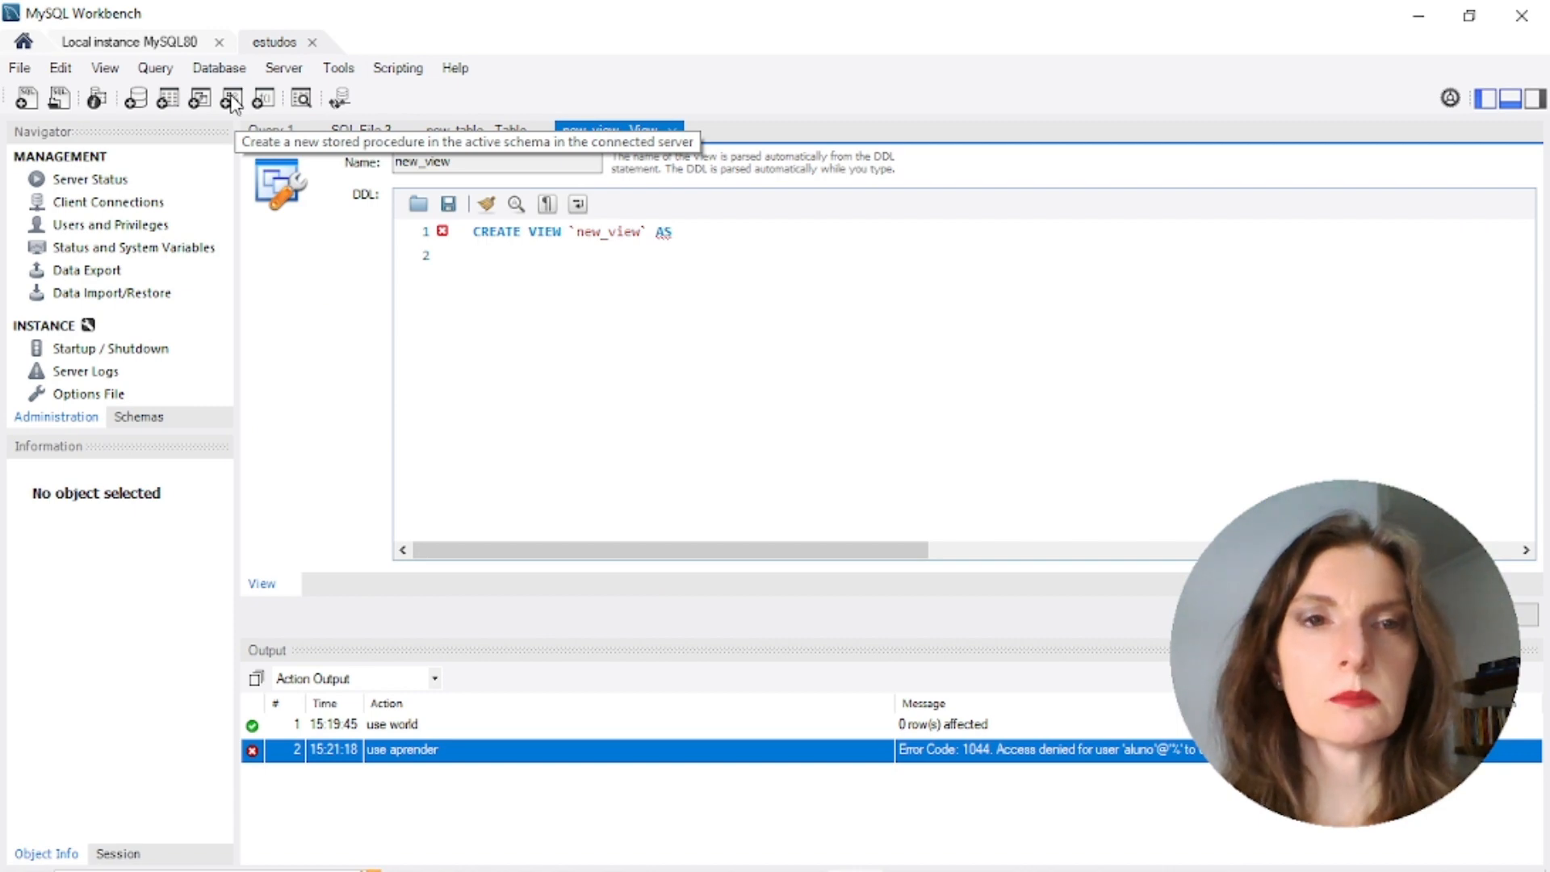
click(232, 101)
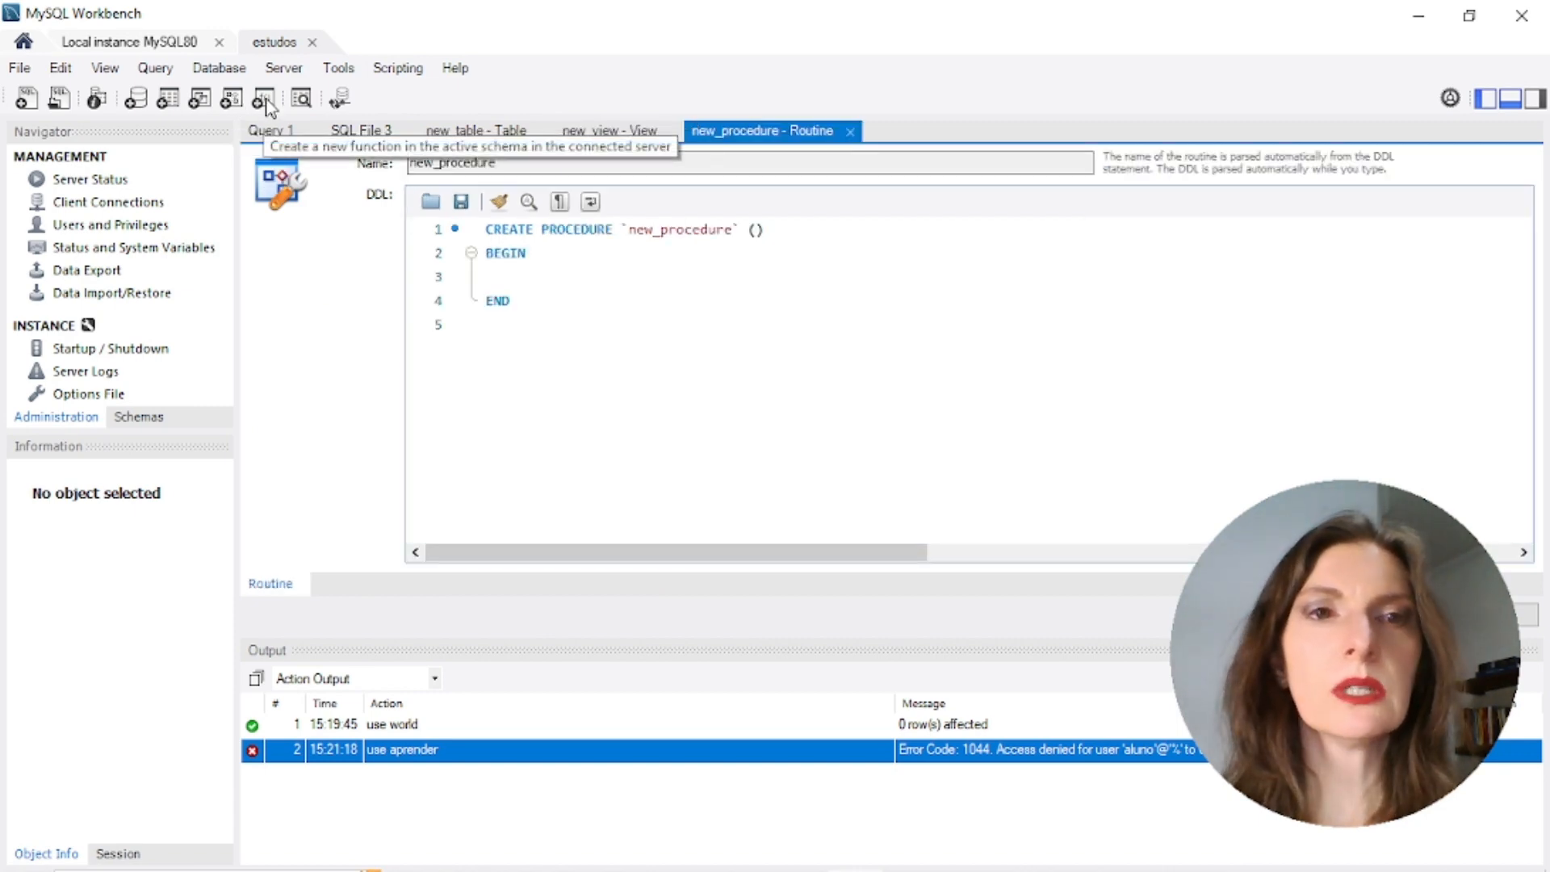
click(264, 101)
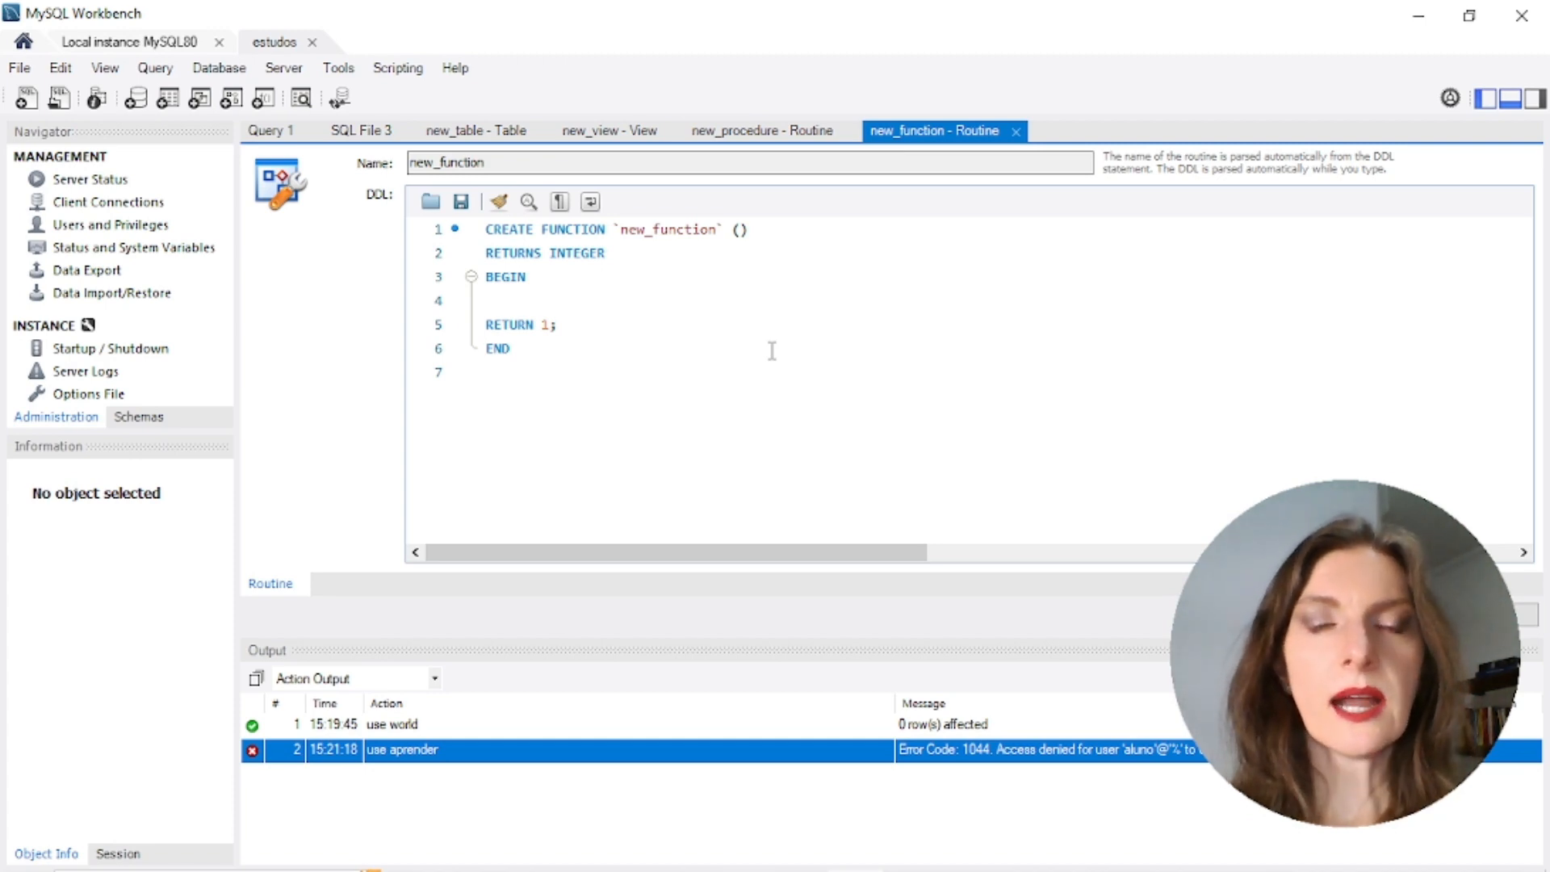
click(476, 130)
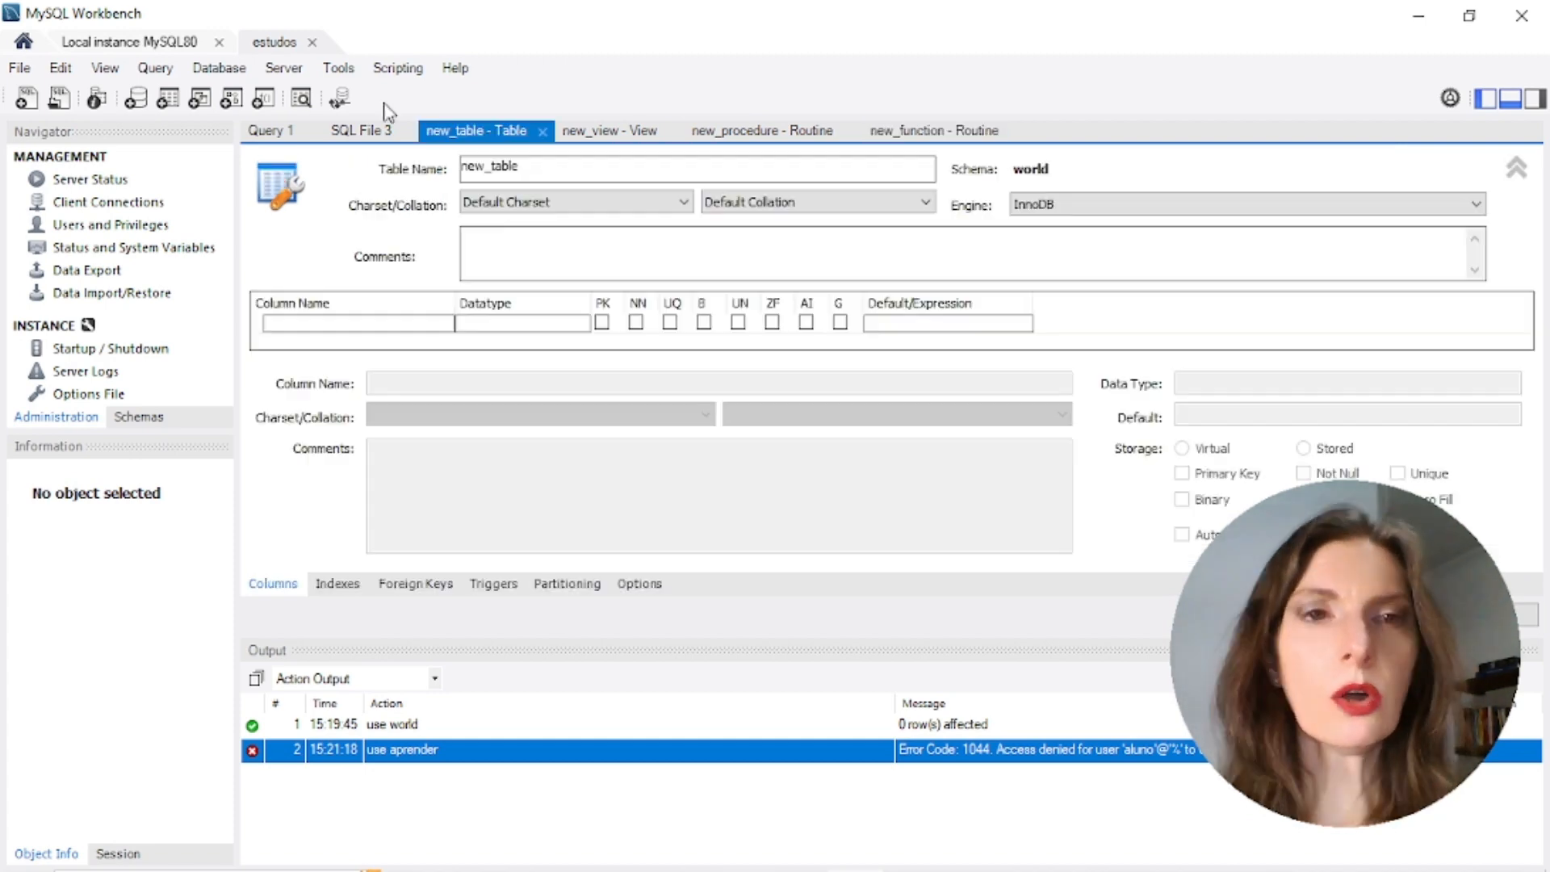
click(277, 133)
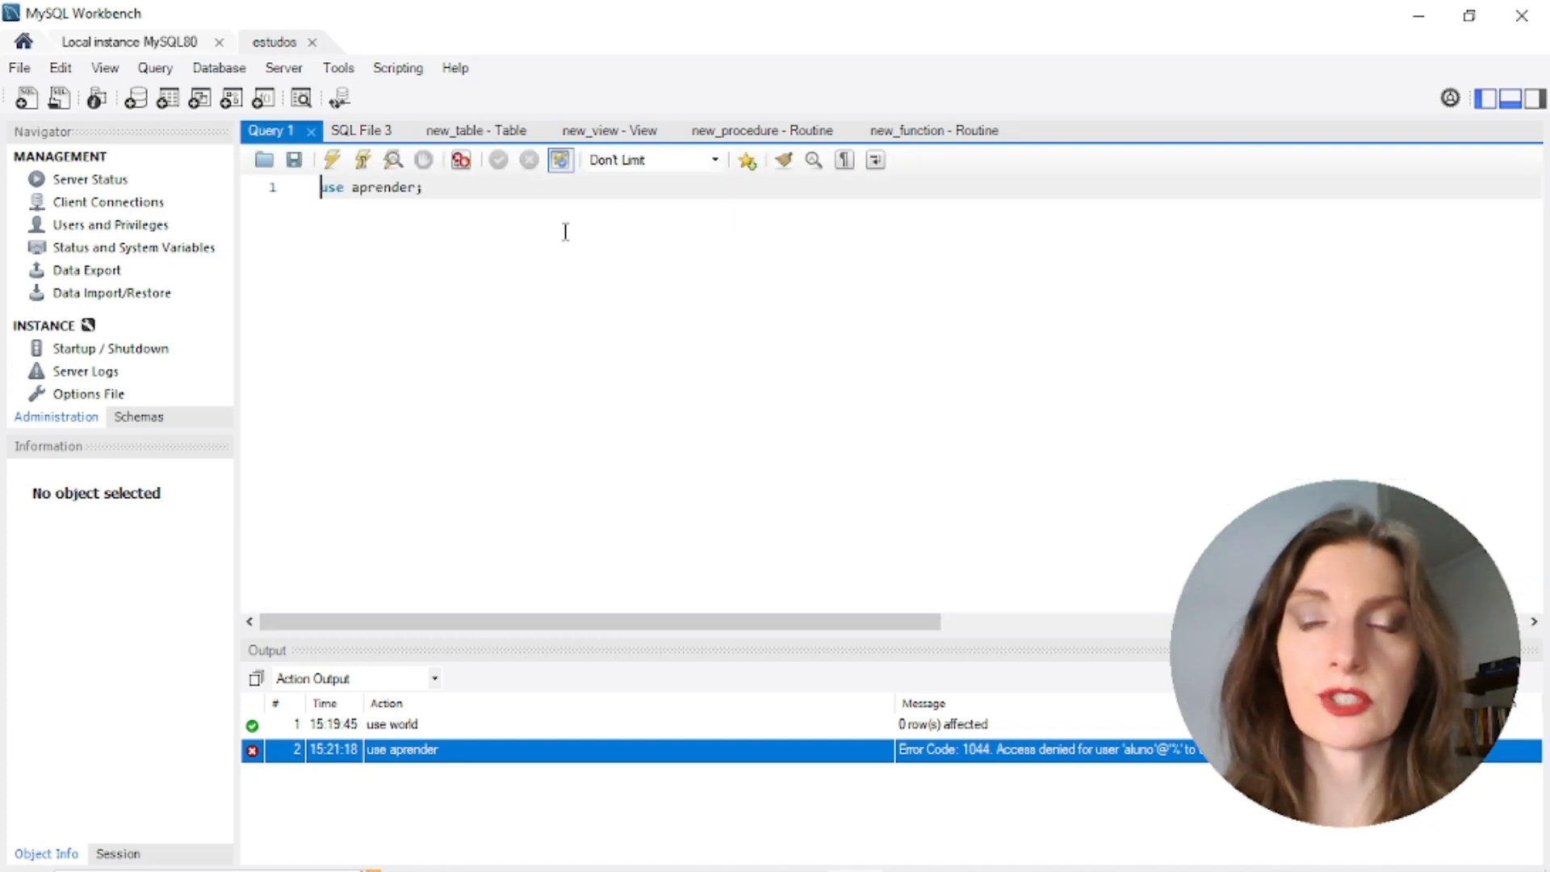